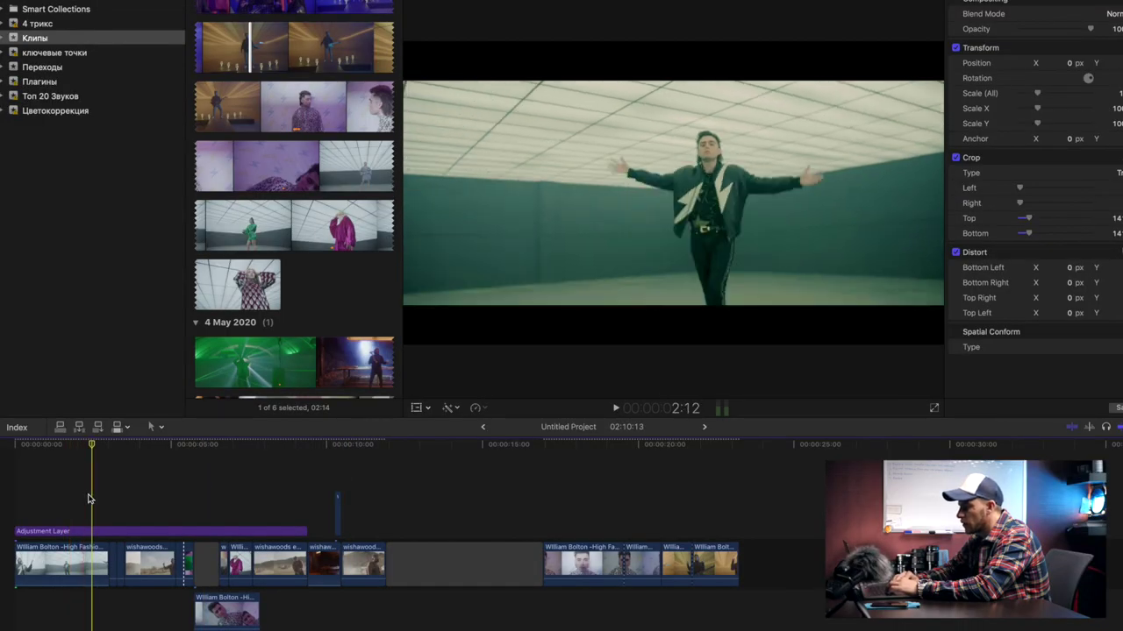
Stop playback of the finished edit and bring up the new project holding only the 'Like Whoa' track
key(space)
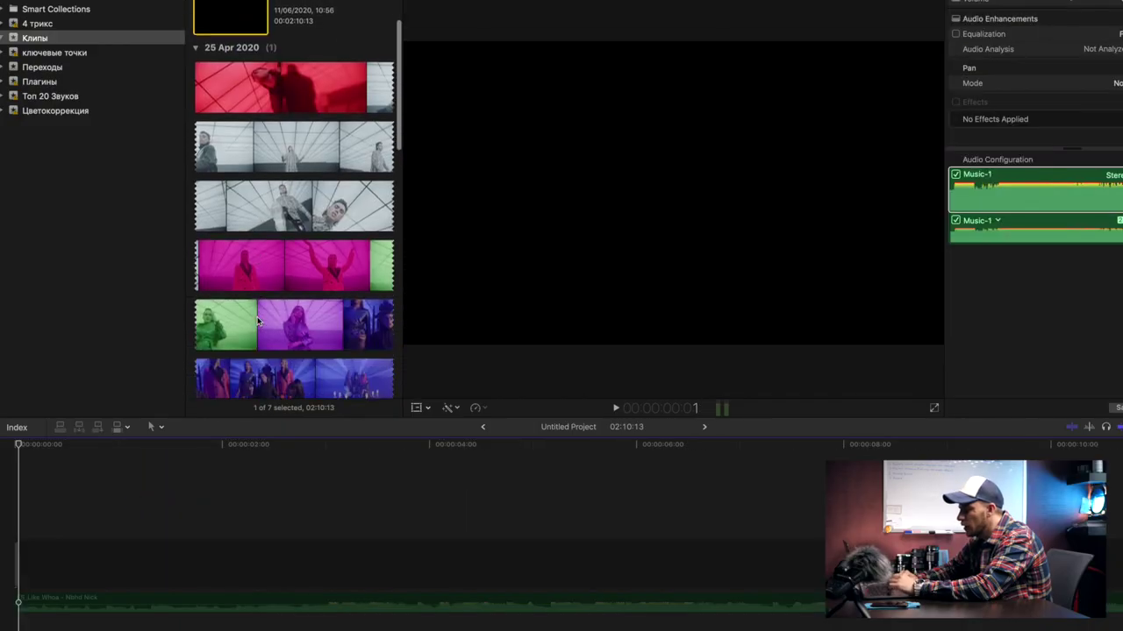
scroll(257, 322, down, 2)
scroll(257, 322, down, 3)
scroll(257, 322, down, 1)
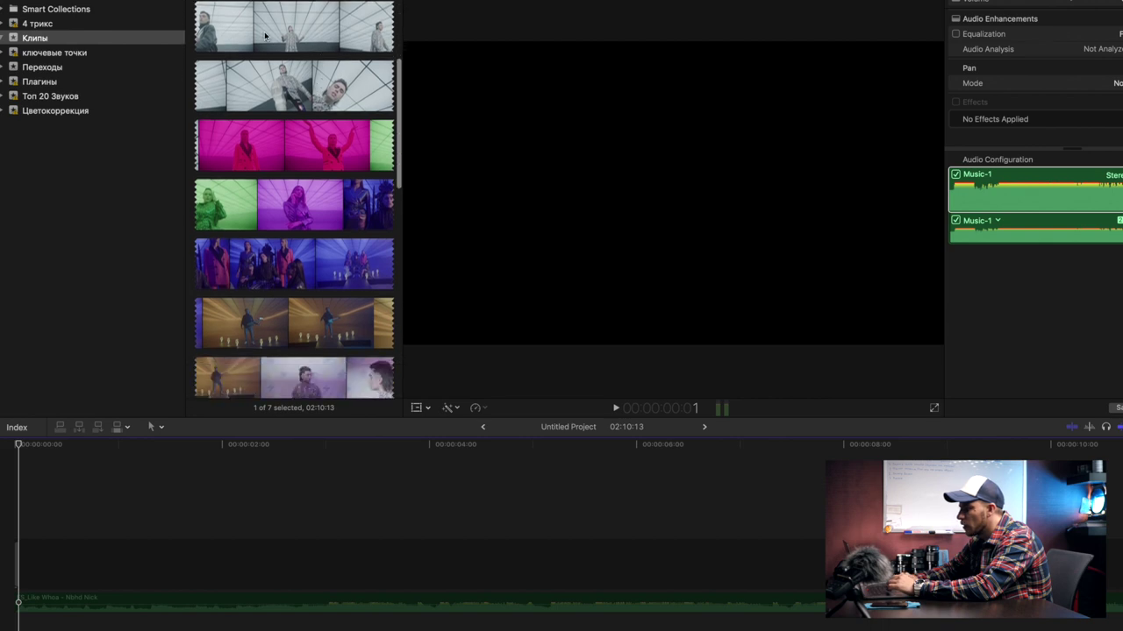
Preview the top High Fashion clip, mark a short range and append it to the project
click(265, 35)
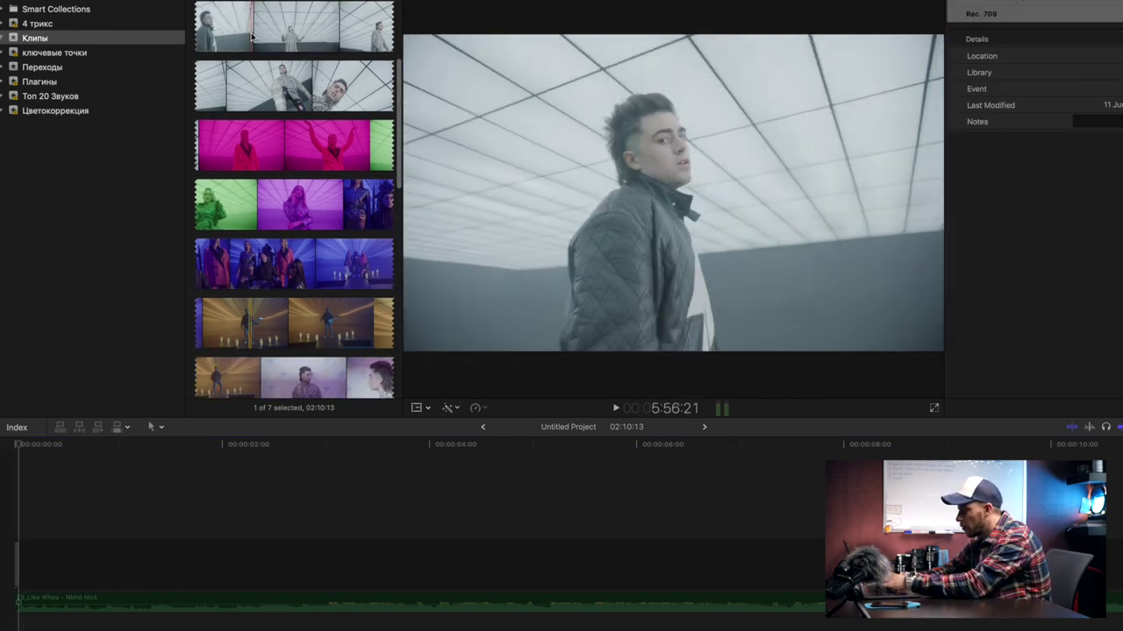
key(space)
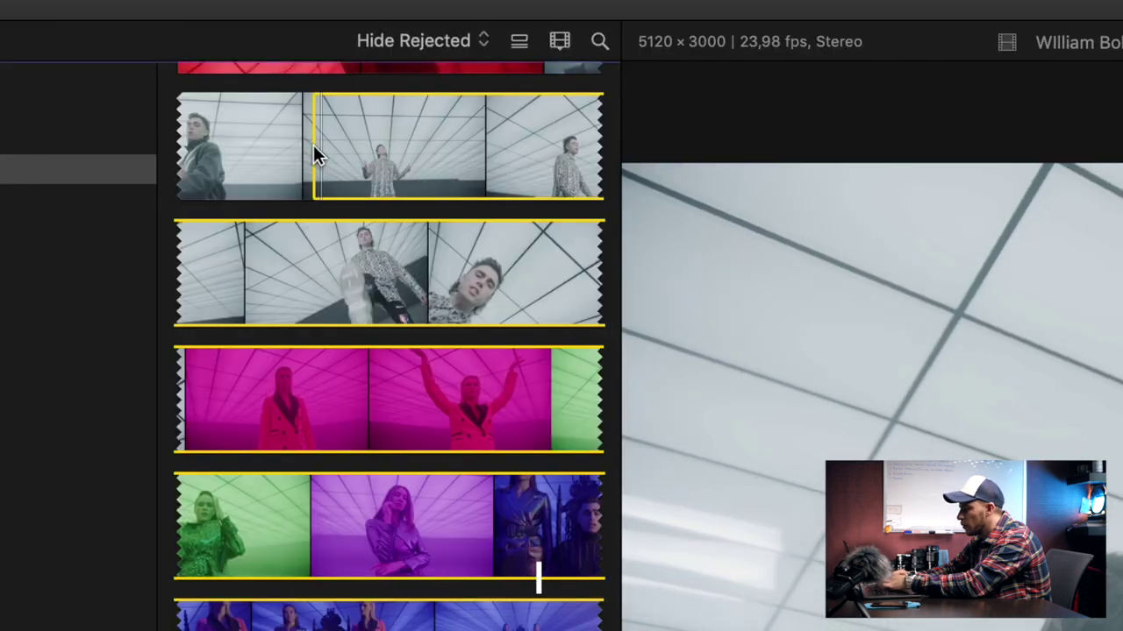
click(313, 145)
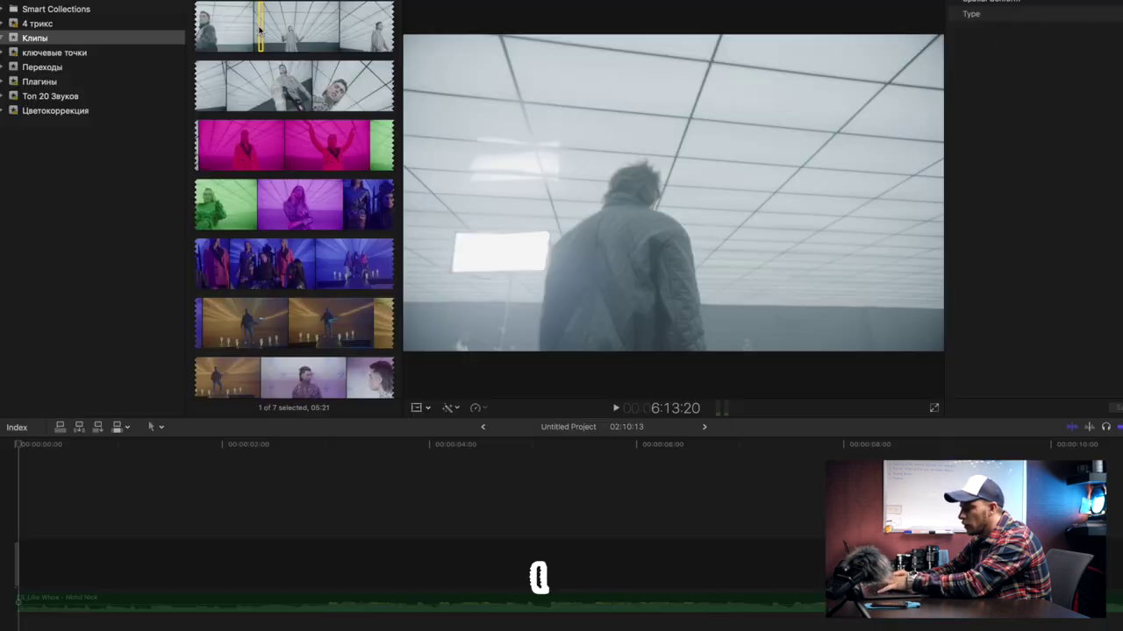
key(e)
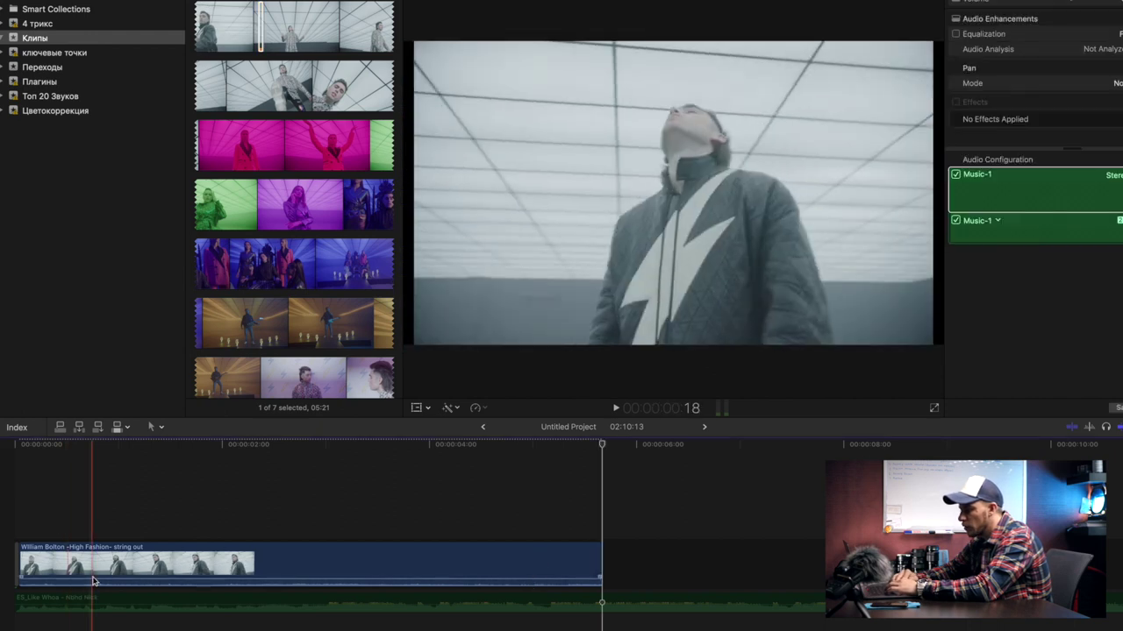
Append the desert-soldier clip after the High Fashion clip
scroll(305, 303, down, 5)
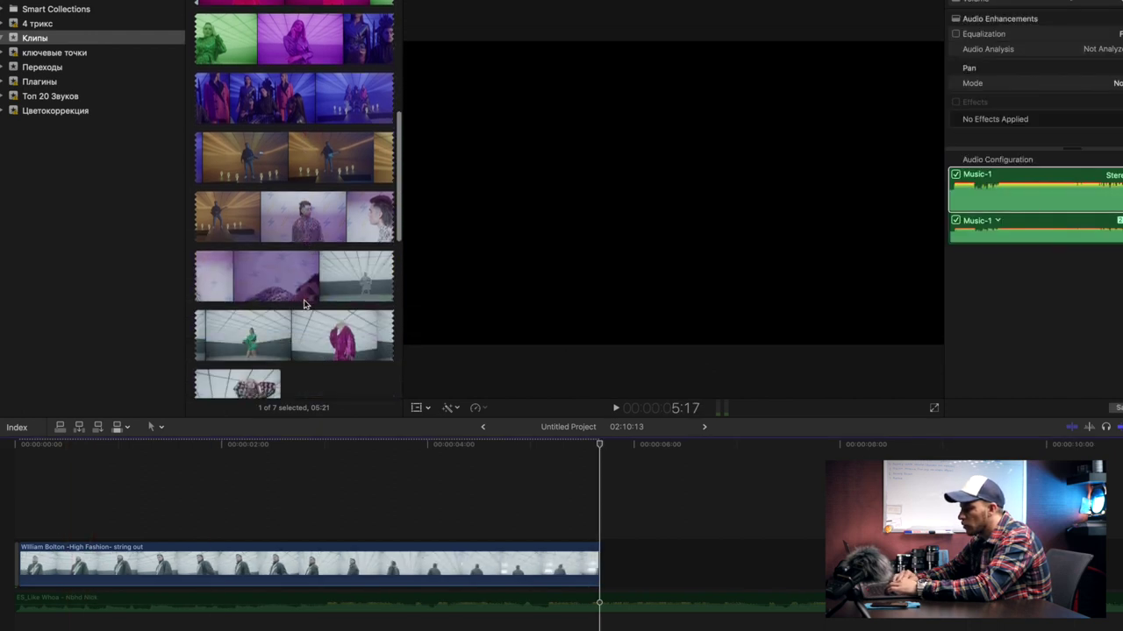
scroll(317, 285, down, 5)
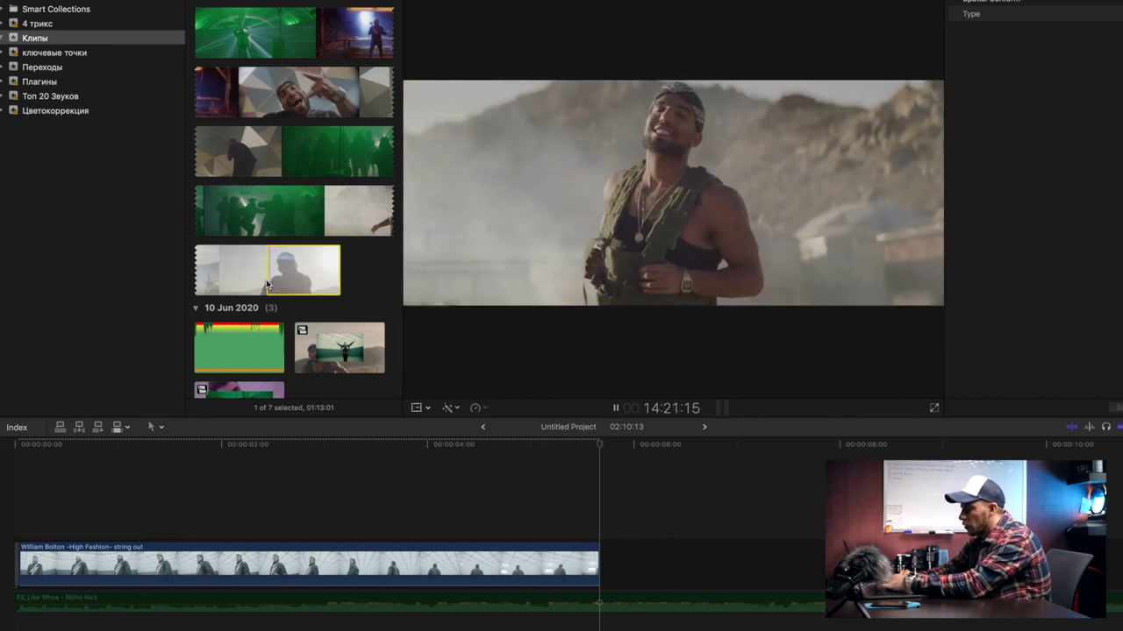
key(e)
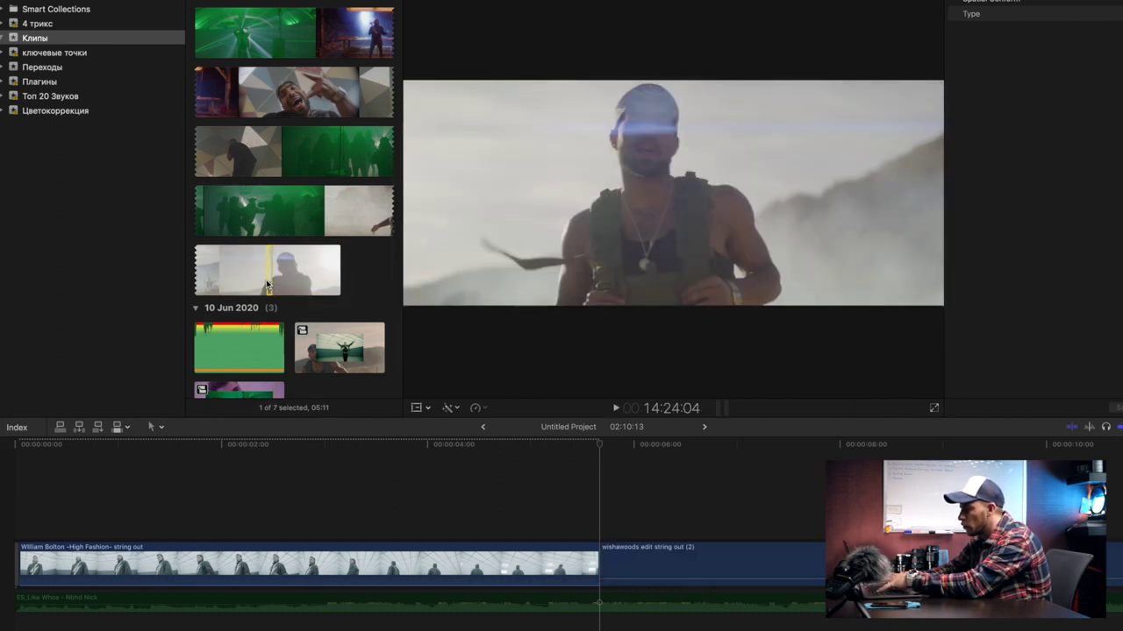
key(space)
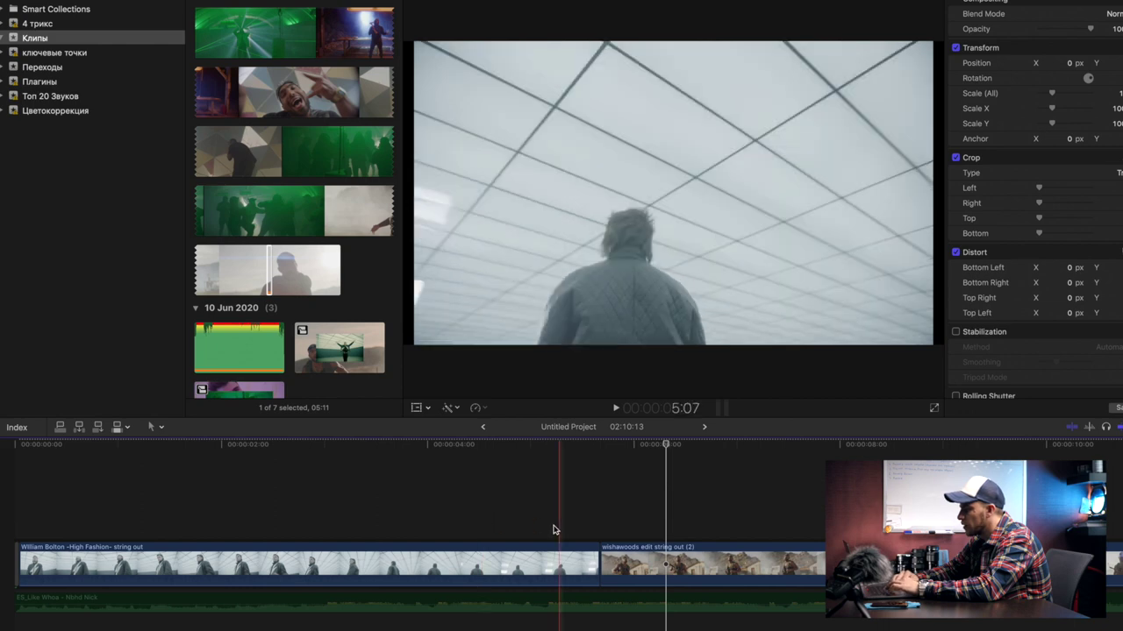
Zoom the timeline out to show both clips and stop playback
key(shift+z)
click(332, 535)
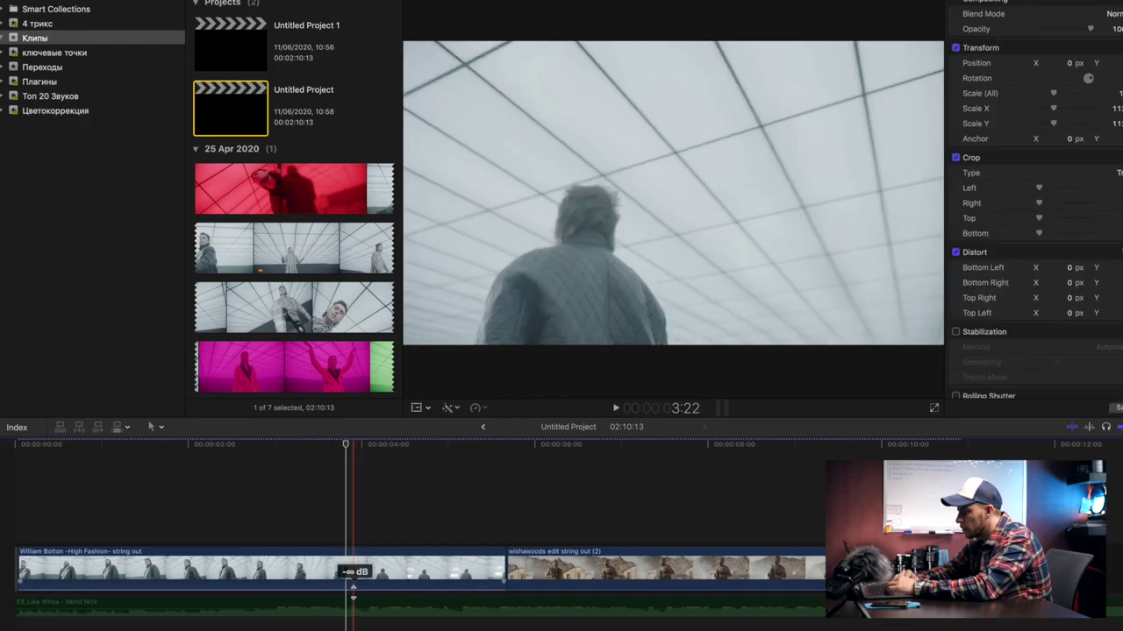
click(365, 602)
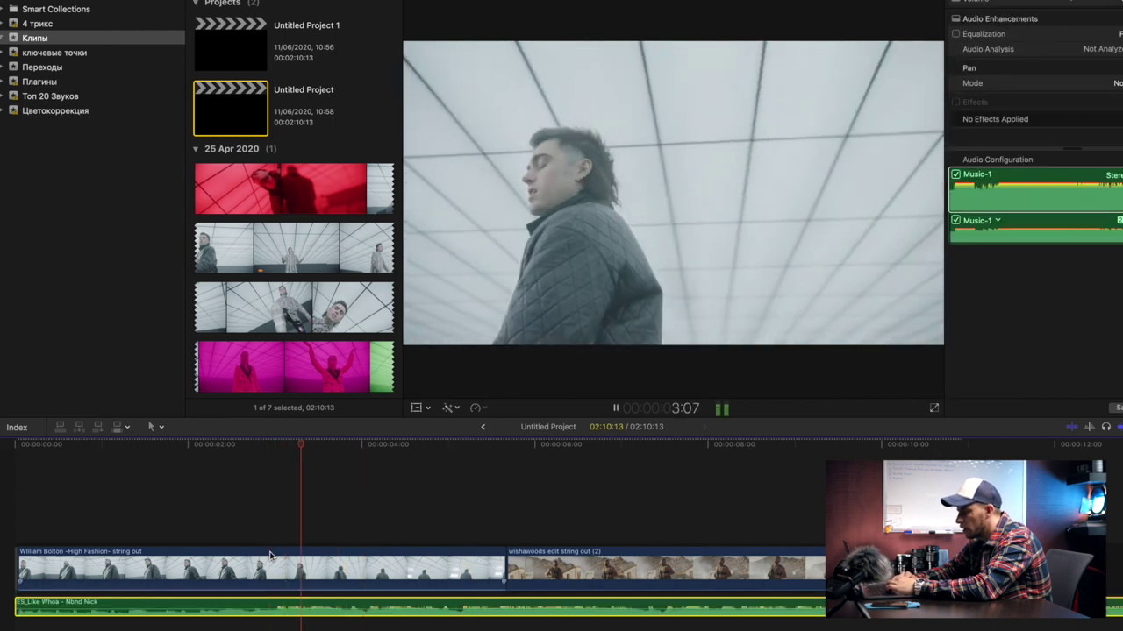
key(space)
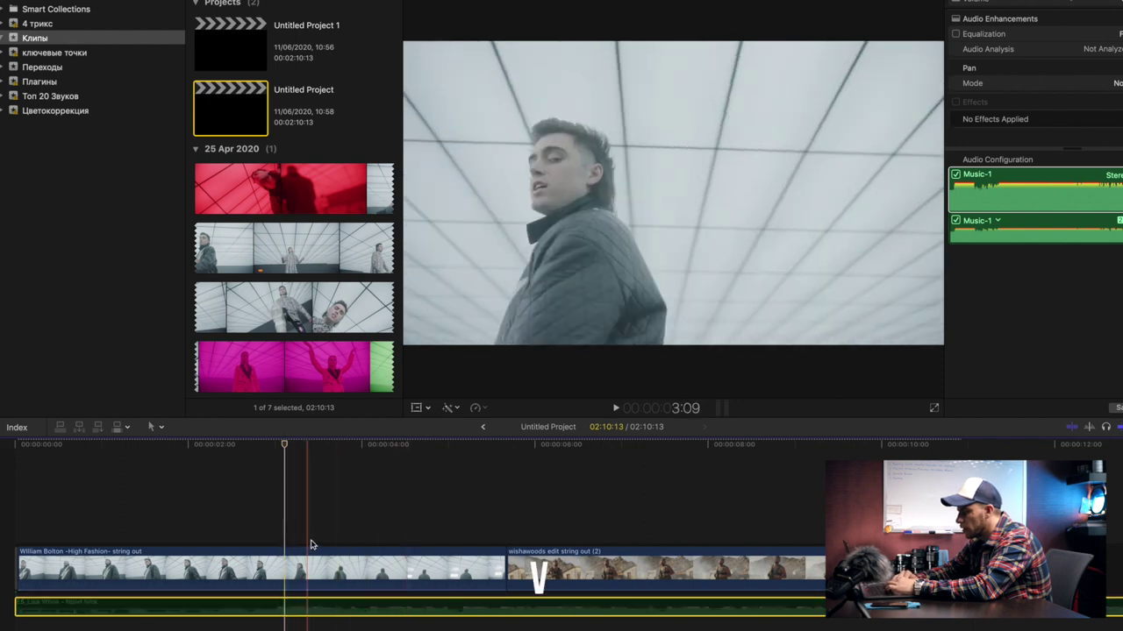
Slip the High Fashion footage, then move the desert clip below the main storyline
click(340, 573)
mouse_move(334, 581)
mouse_down()
mouse_move(481, 586)
mouse_move(321, 514)
mouse_up()
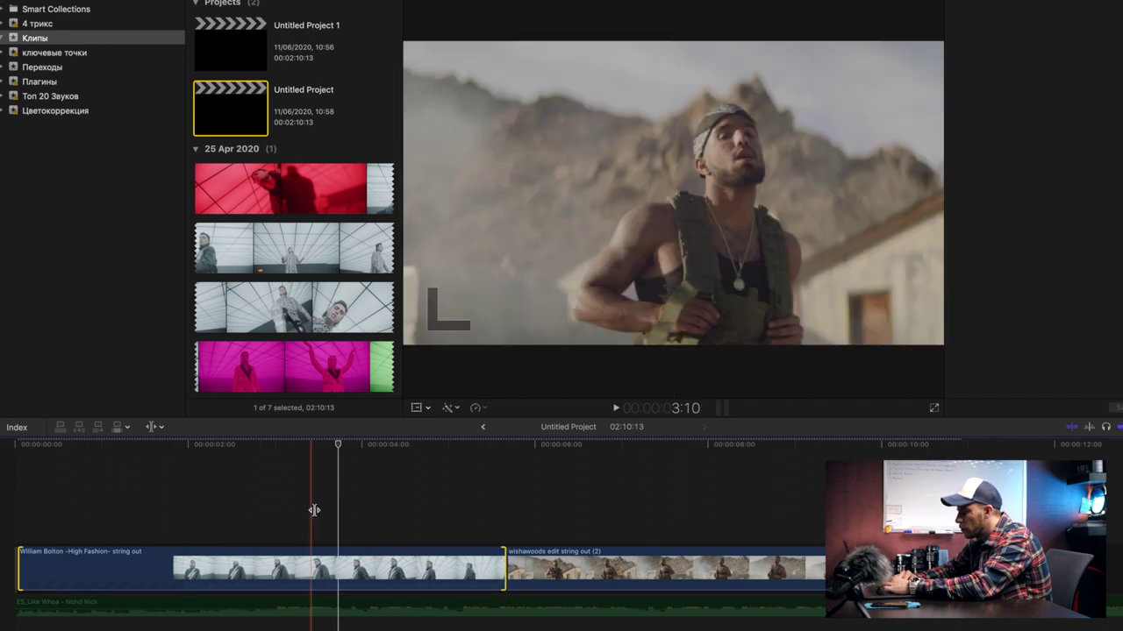
key(a)
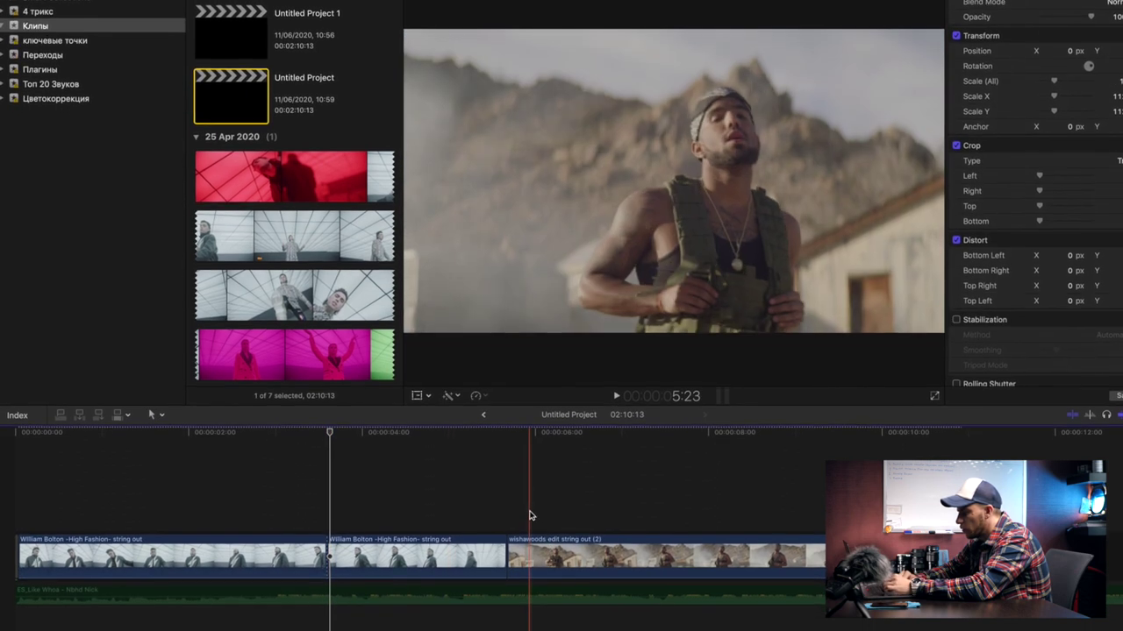
mouse_move(530, 554)
mouse_down()
mouse_move(548, 569)
mouse_move(377, 530)
mouse_up()
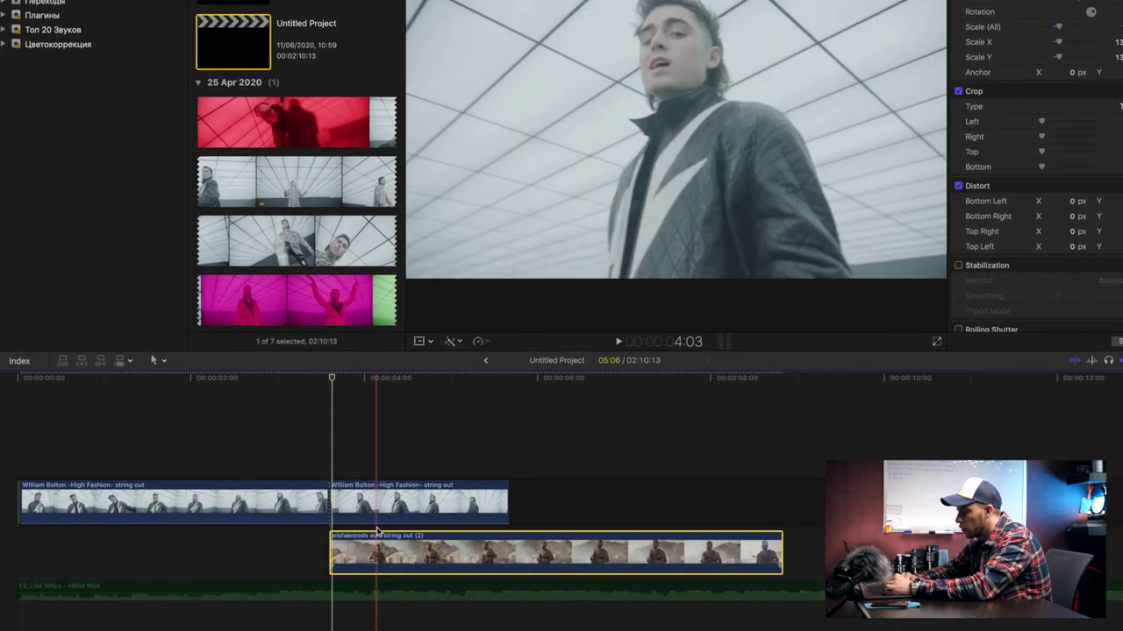
Blade the connected desert clip at the playhead and move its second half onto the storyline
click(510, 558)
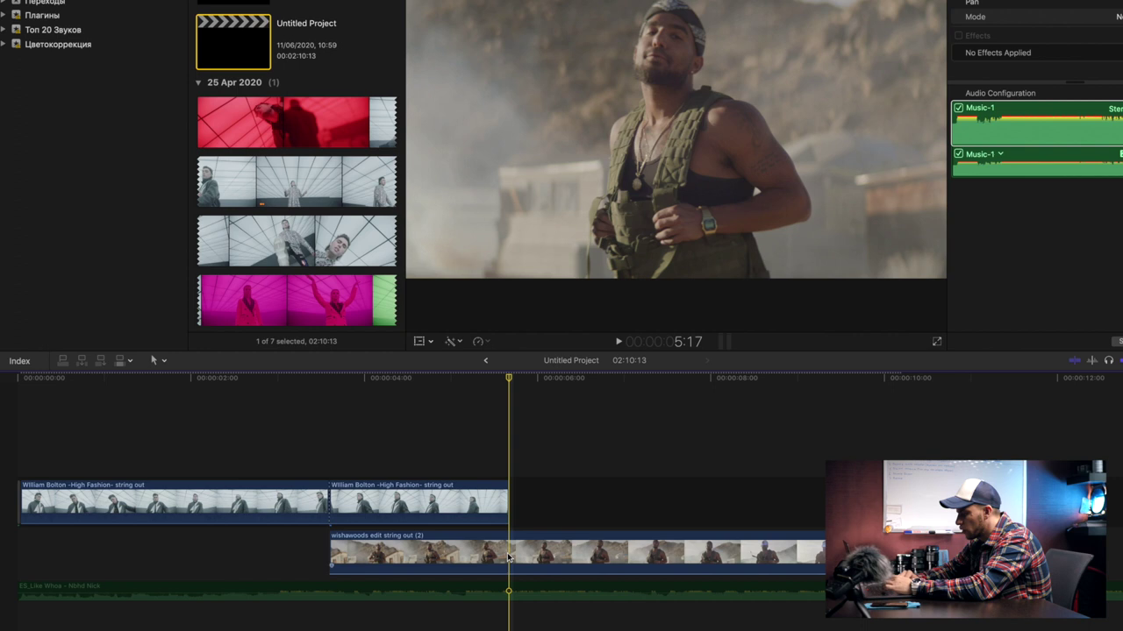
key(b)
click(511, 556)
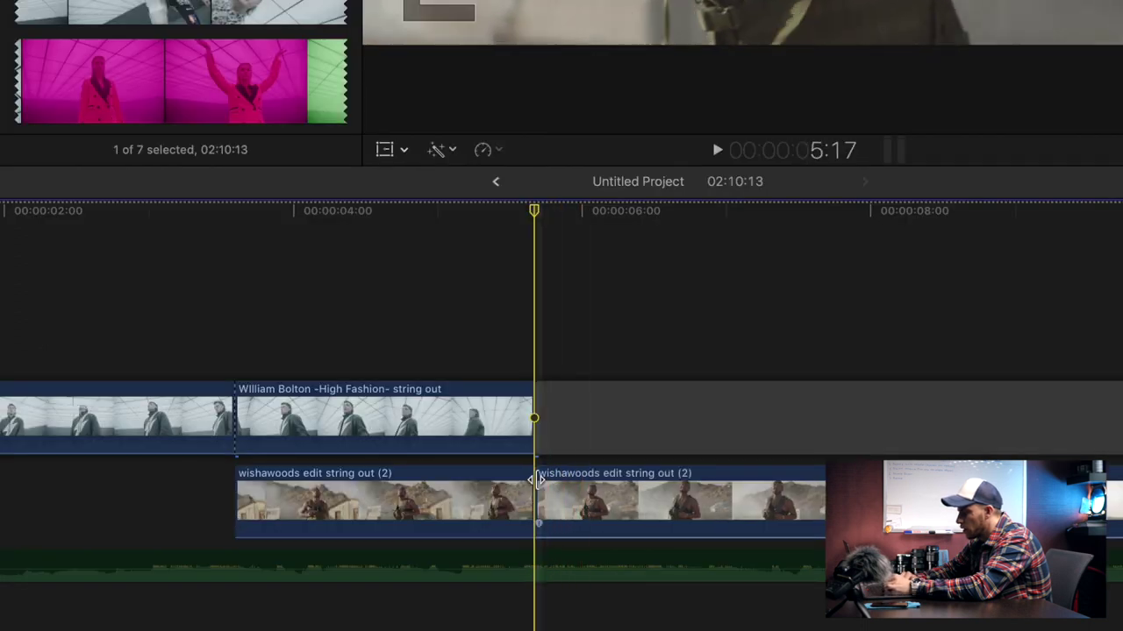
drag(621, 473, 600, 364)
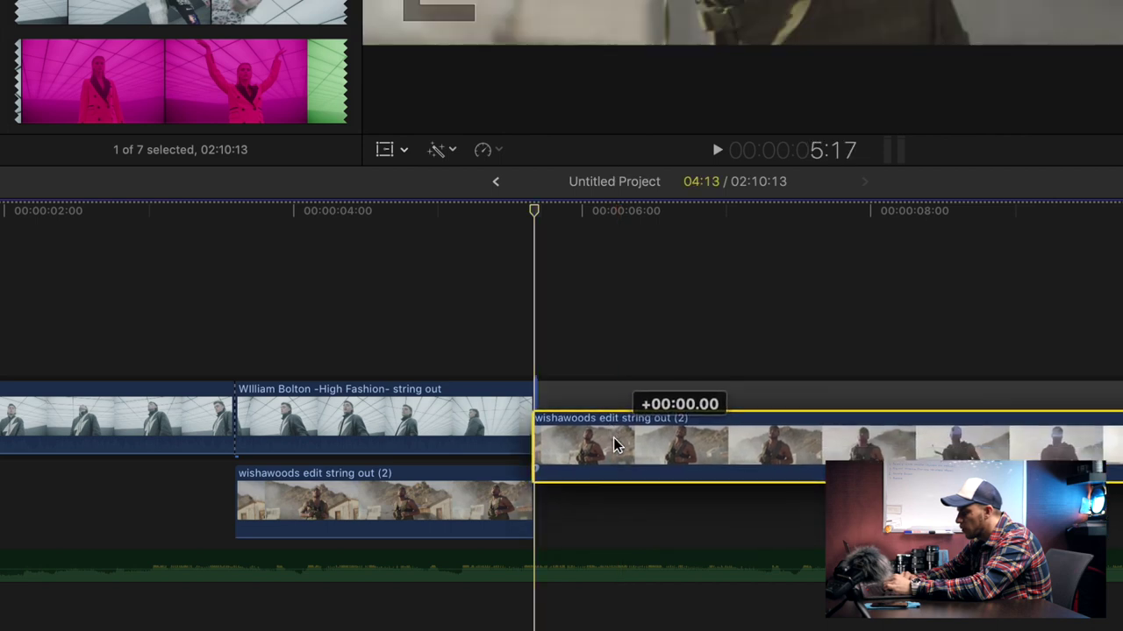
Trim two frames off the High Fashion clip's end at 4:16
click(244, 347)
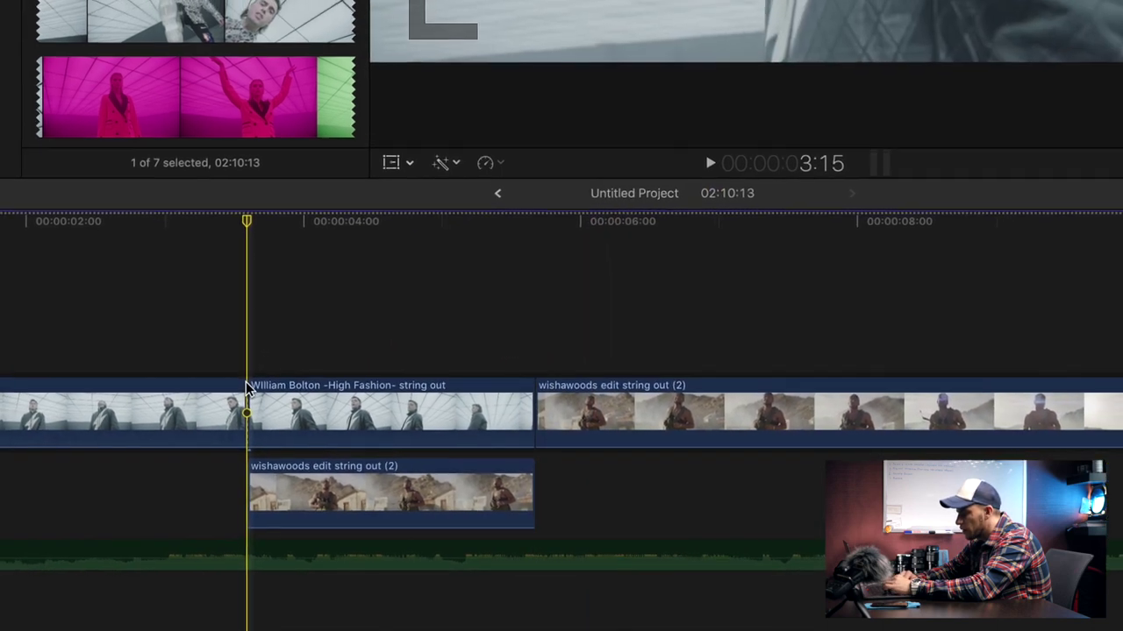
click(248, 391)
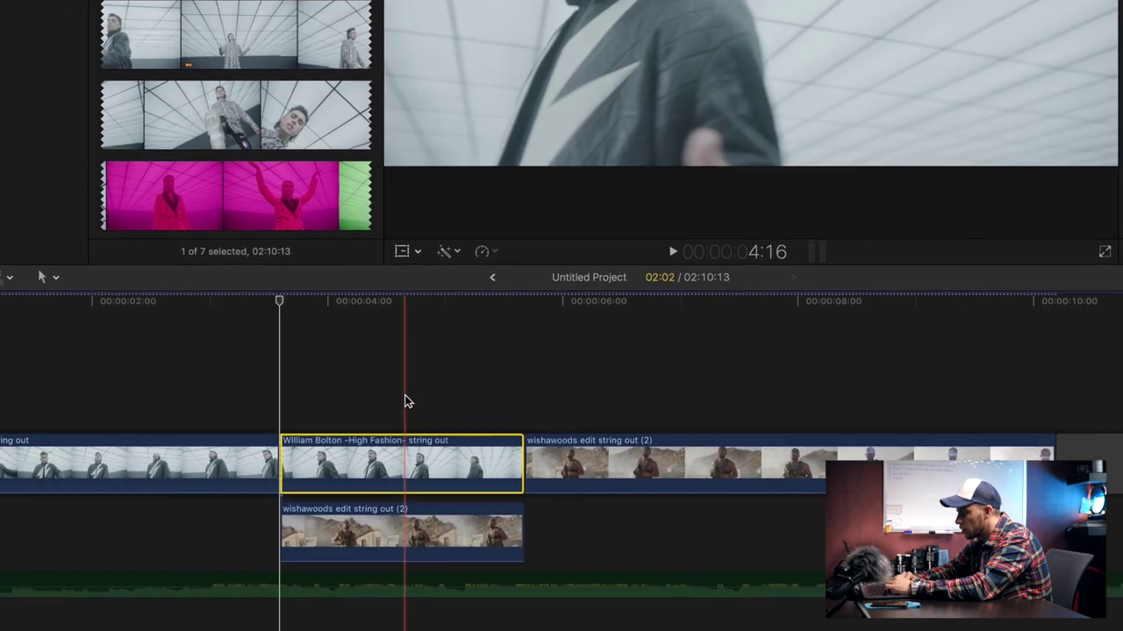
click(406, 401)
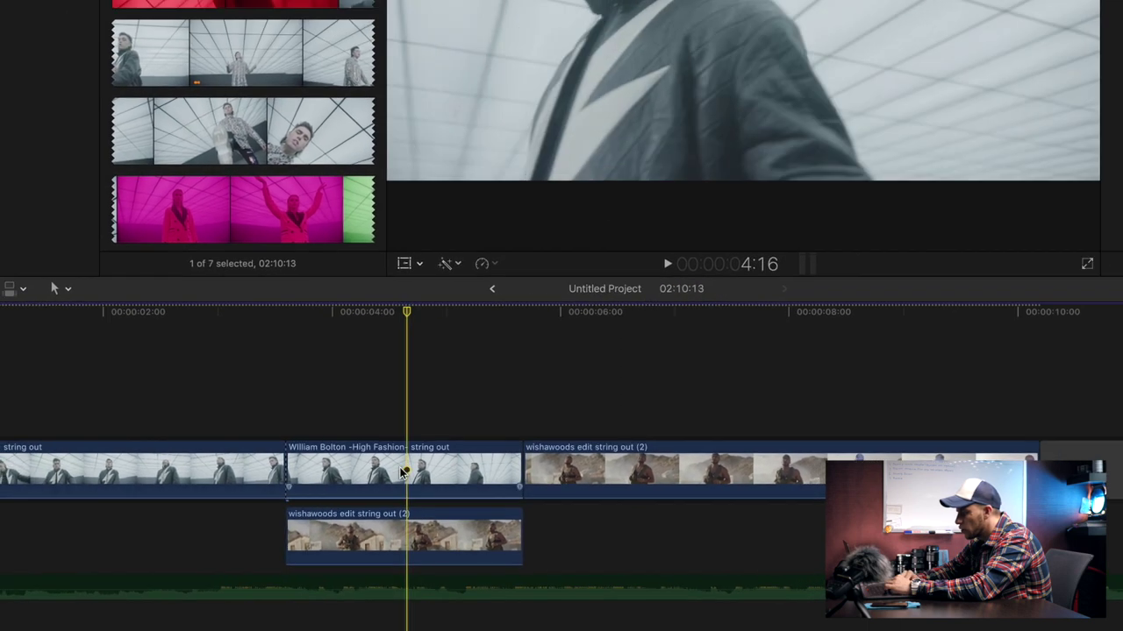
key(c)
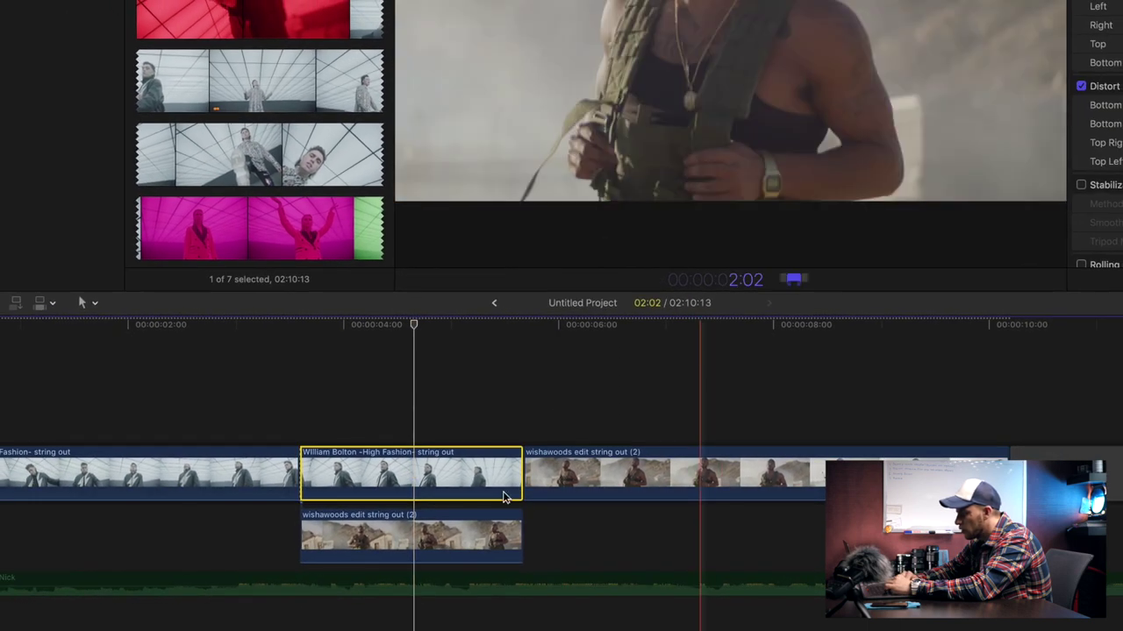
click(519, 471)
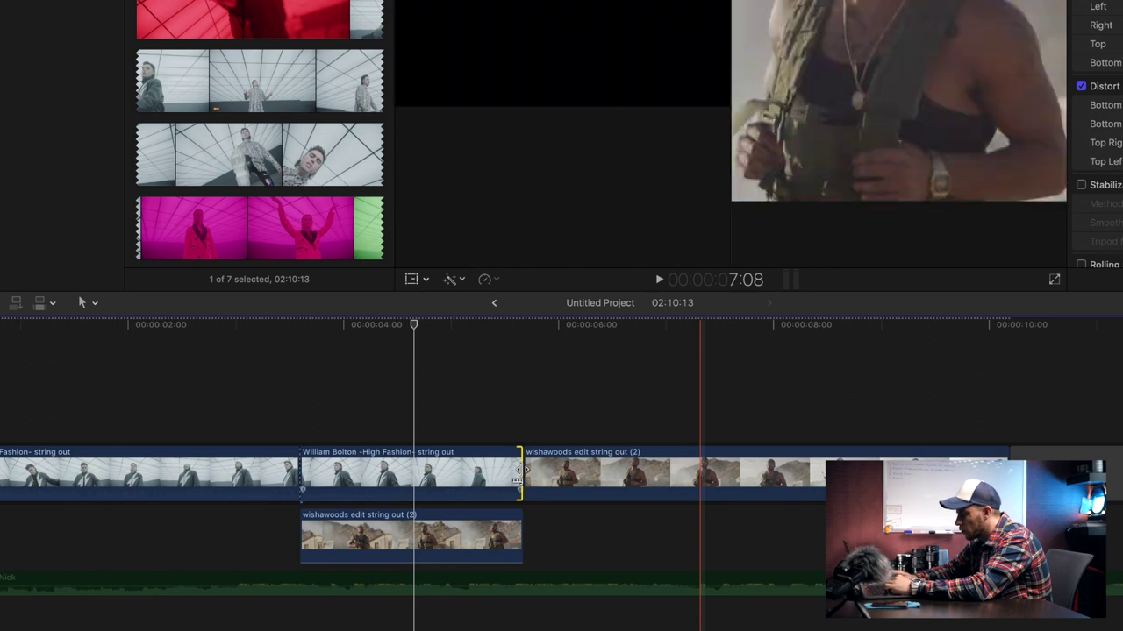
key(comma)
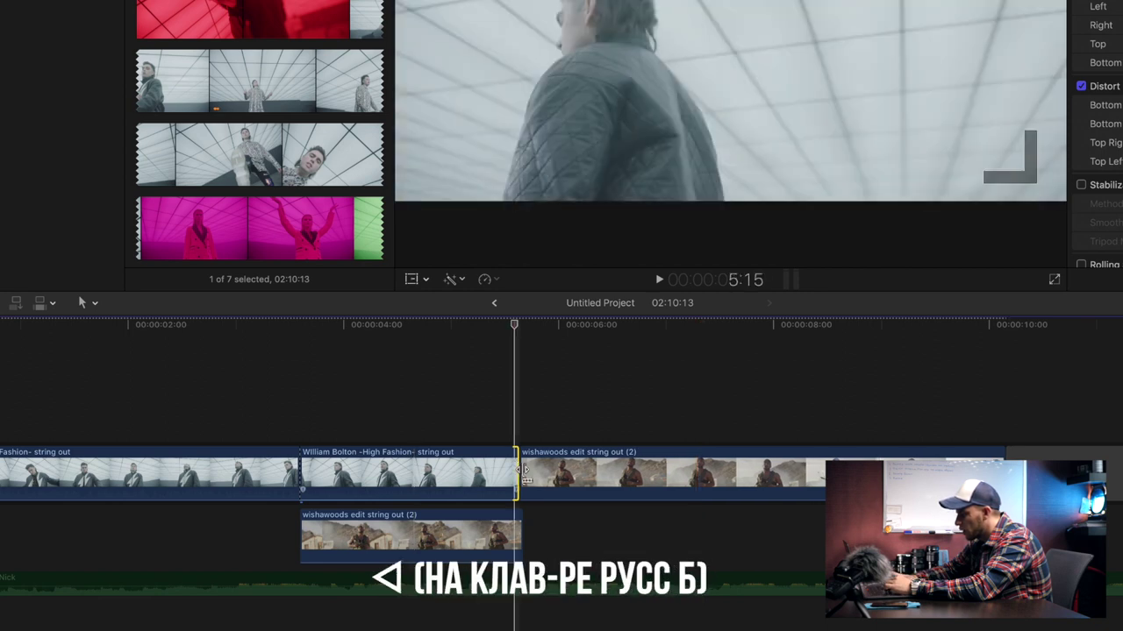
key(comma)
Shorten the connected desert clip and move the High Fashion edit point earlier
click(522, 534)
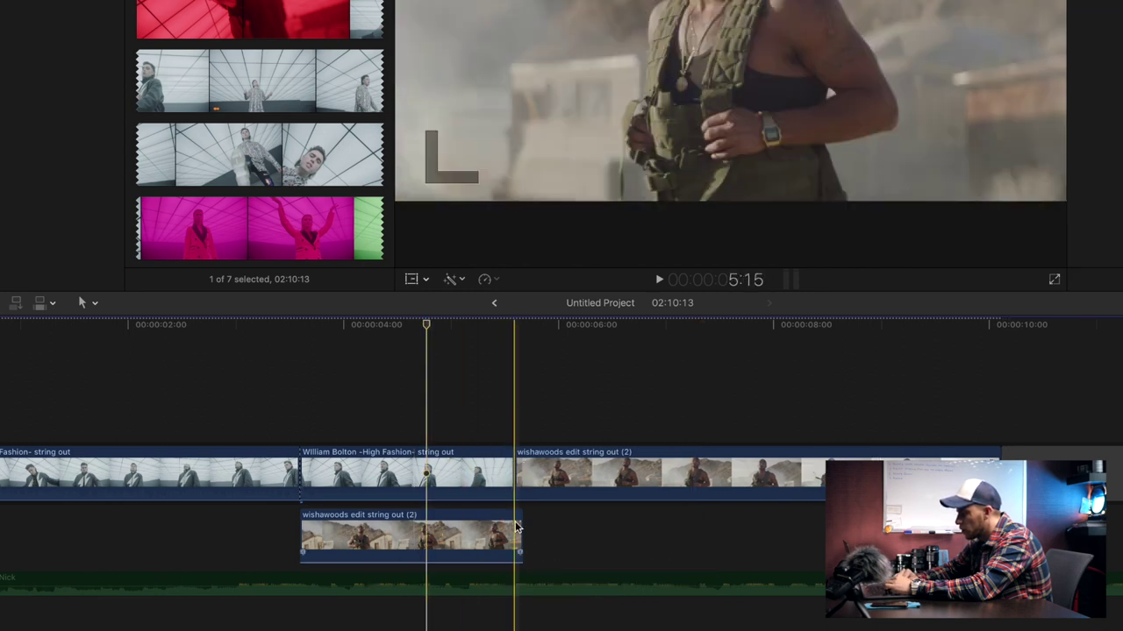
drag(521, 534, 515, 534)
click(408, 473)
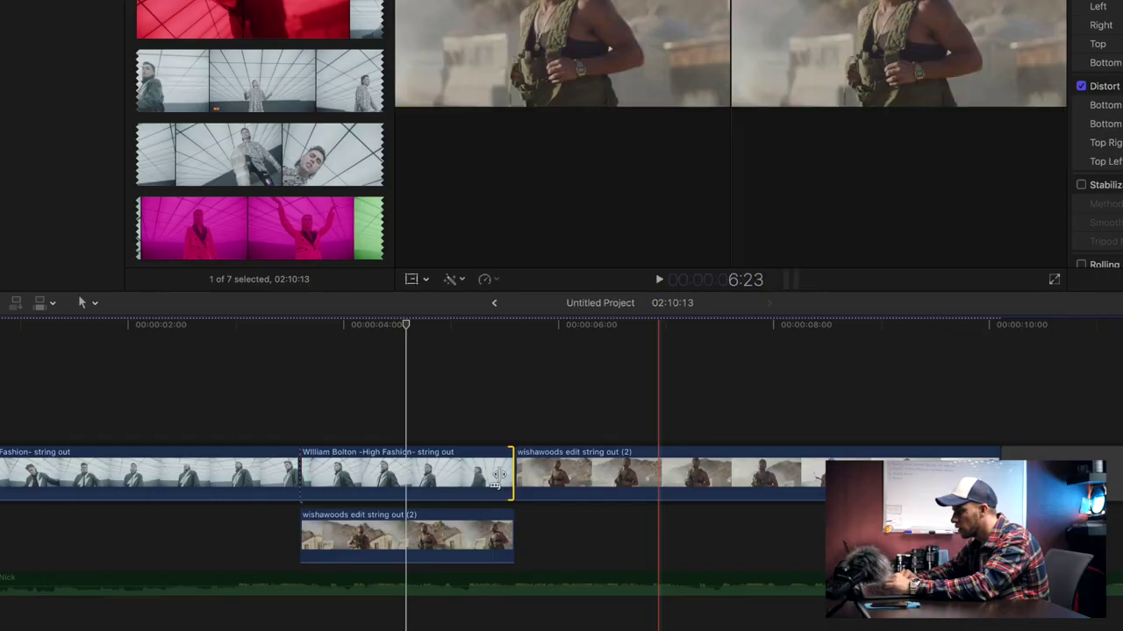
drag(514, 471, 409, 473)
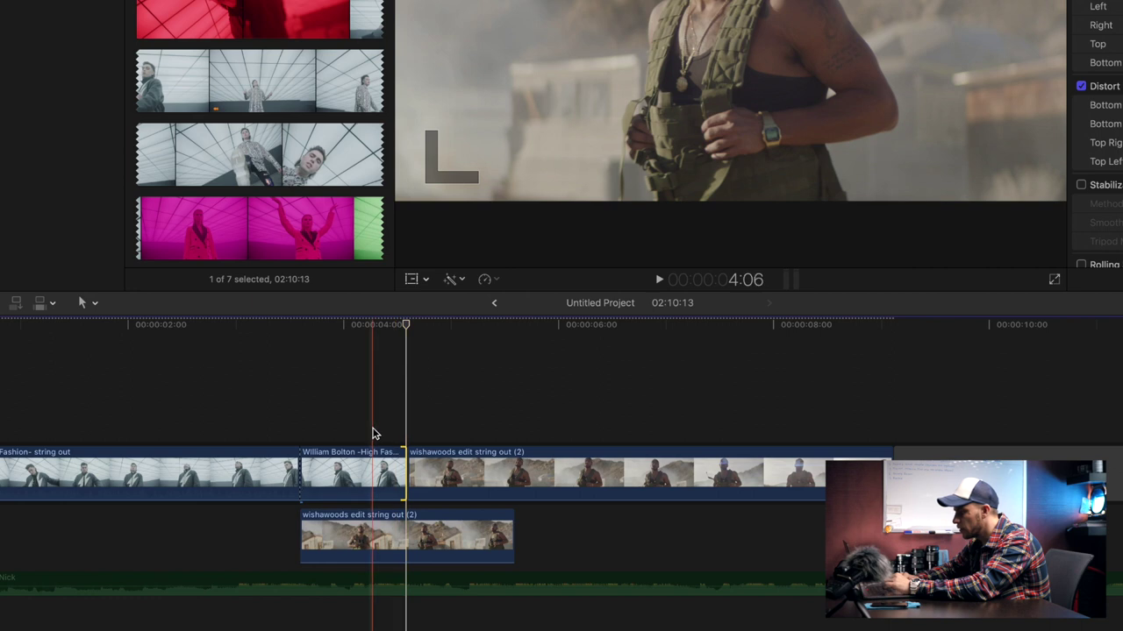
click(373, 433)
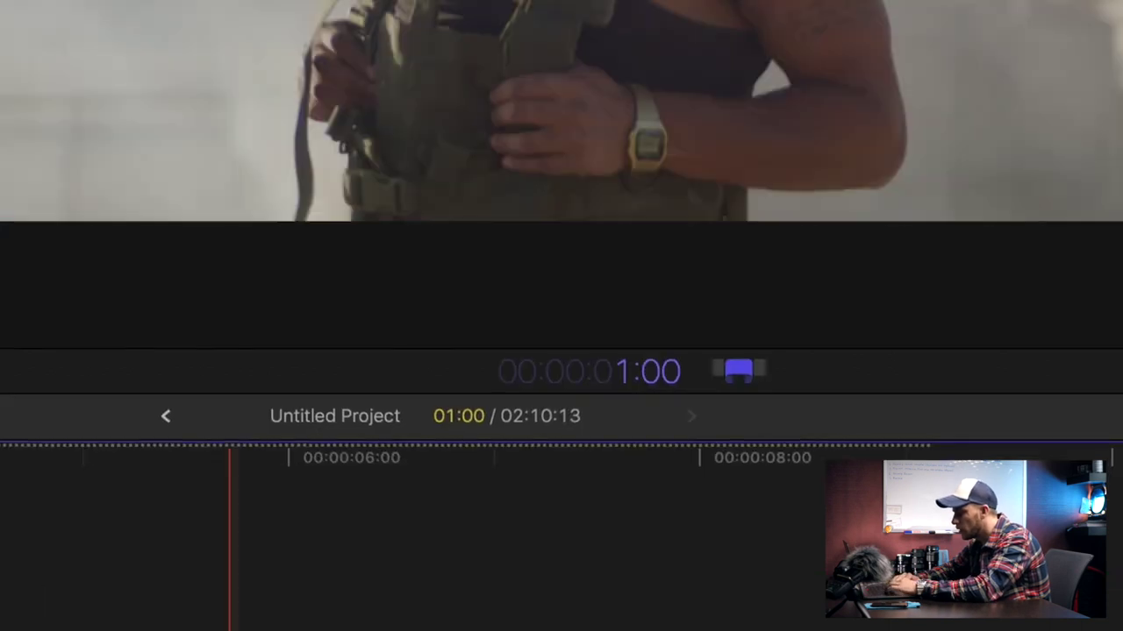
click(341, 473)
drag(512, 531, 405, 527)
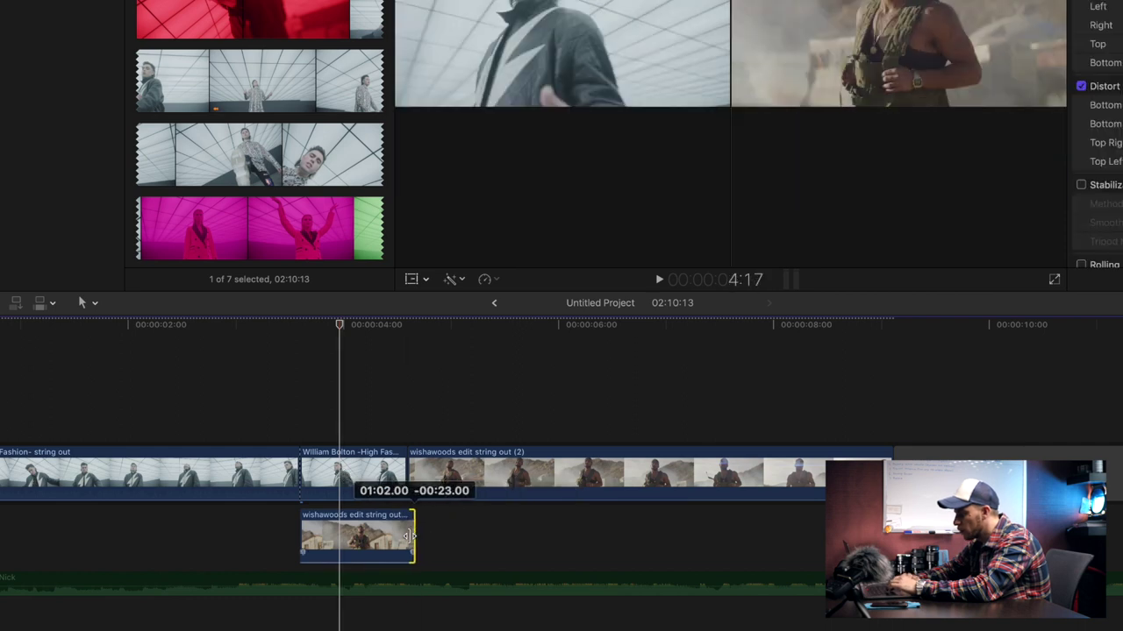
click(307, 423)
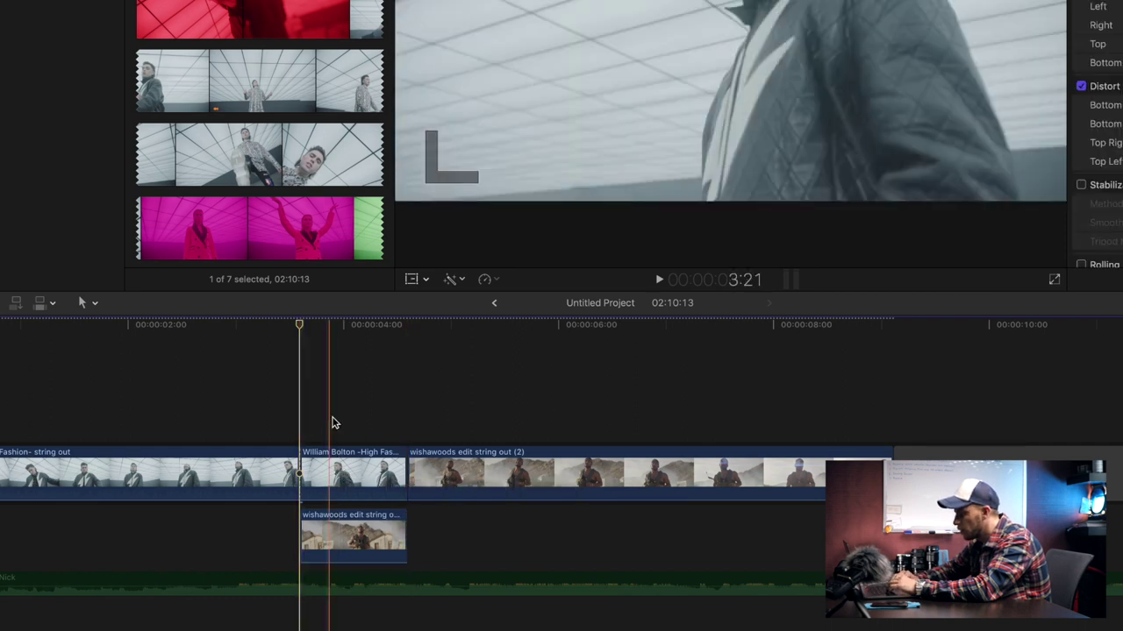
click(282, 384)
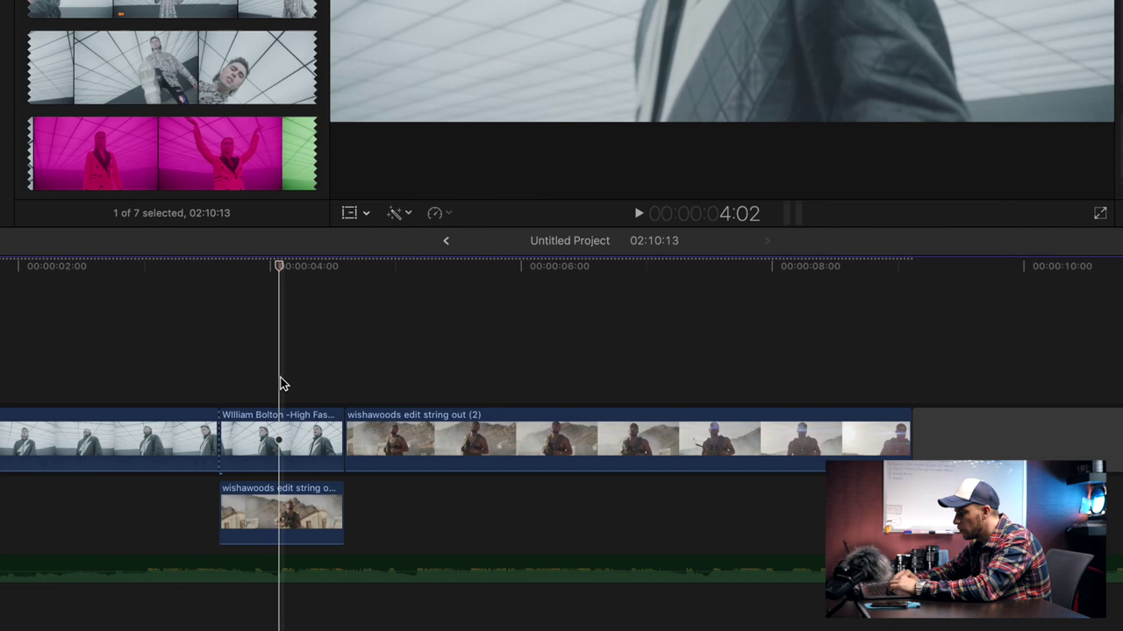
click(279, 427)
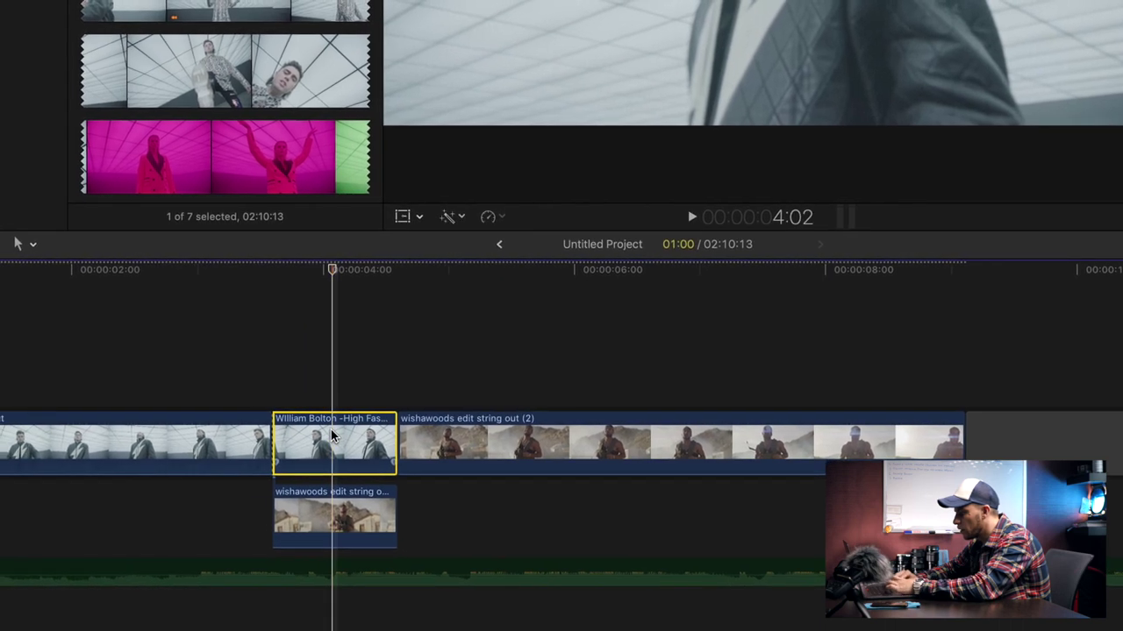
key(b)
click(331, 430)
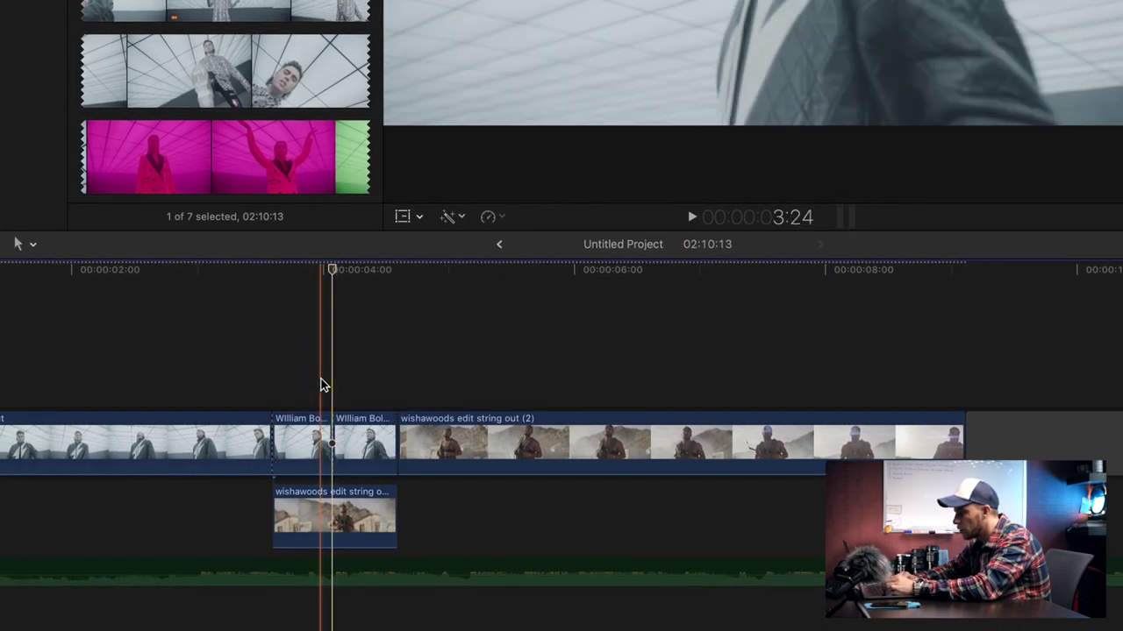
click(298, 442)
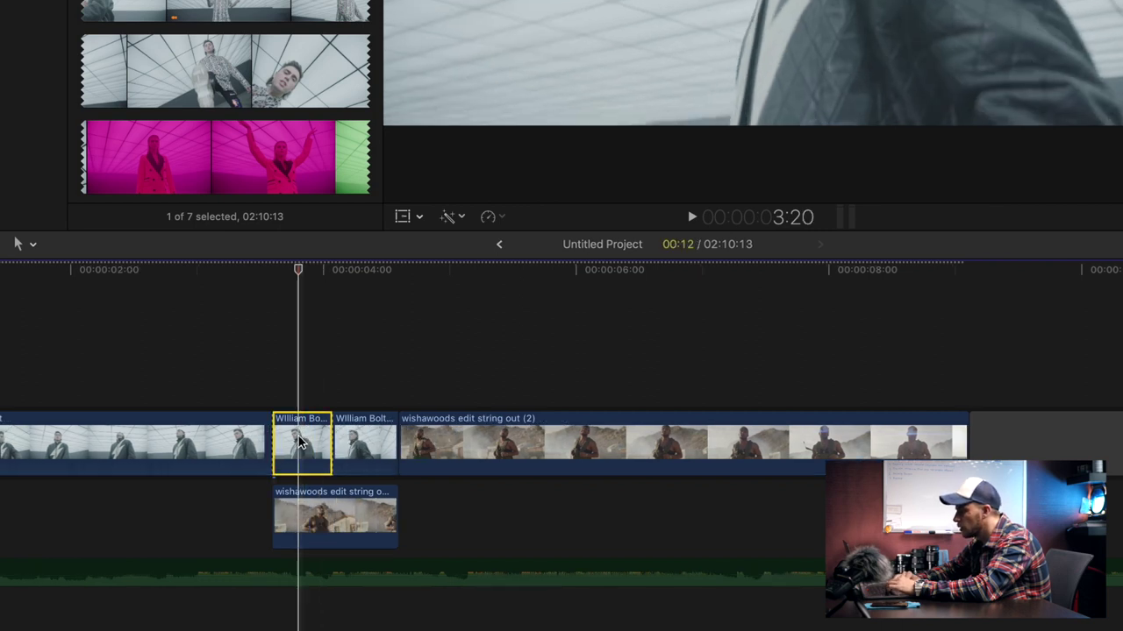
Set the first William Bolton piece's Scale (All) to 70%
key(super+equal)
key(super+equal)
key(super+equal)
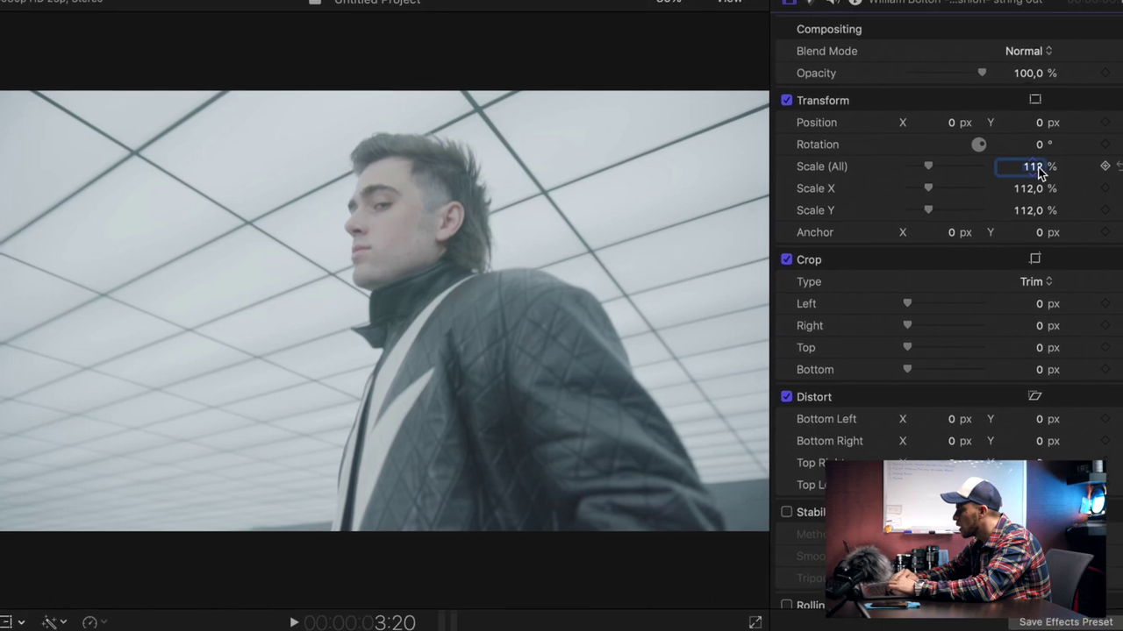
click(1026, 174)
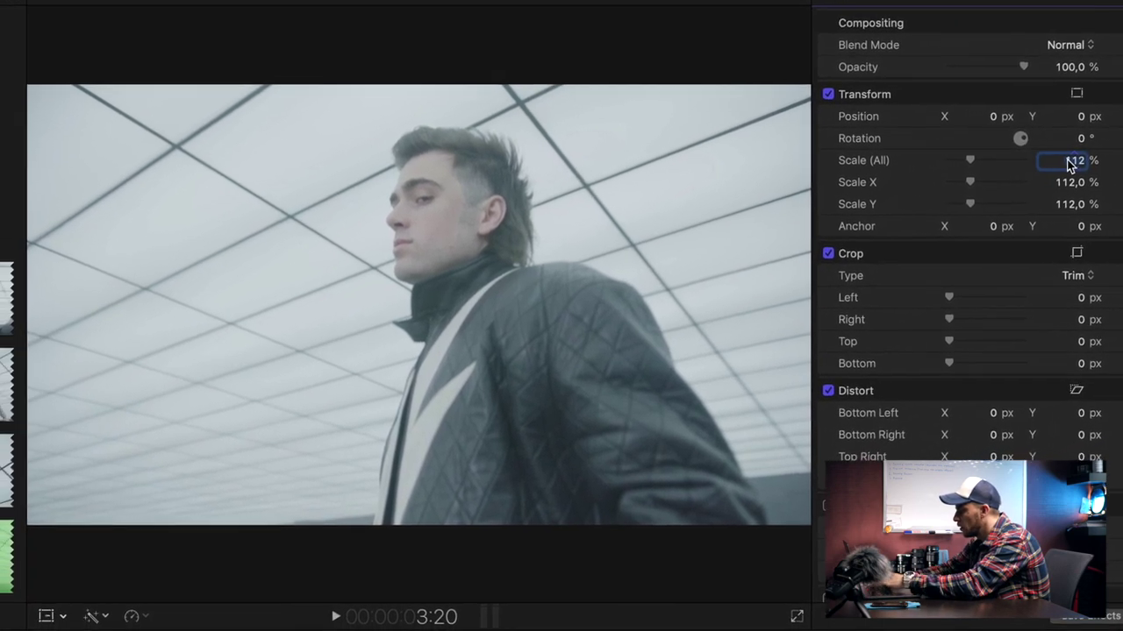
text(70)
key(Return)
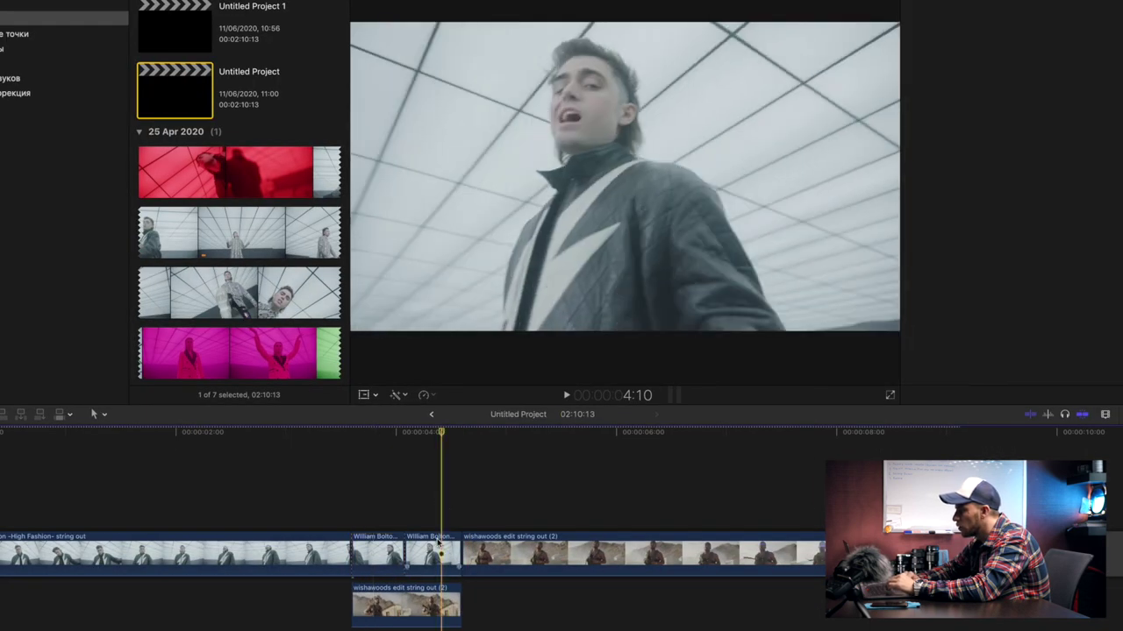
click(438, 543)
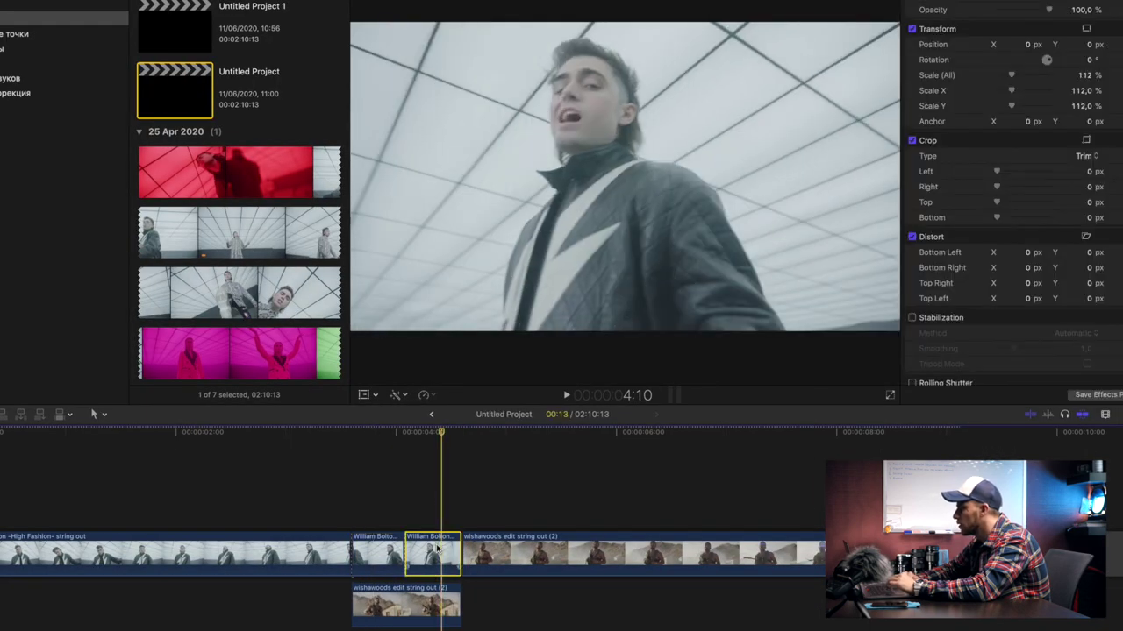
click(1085, 76)
text(50)
key(Return)
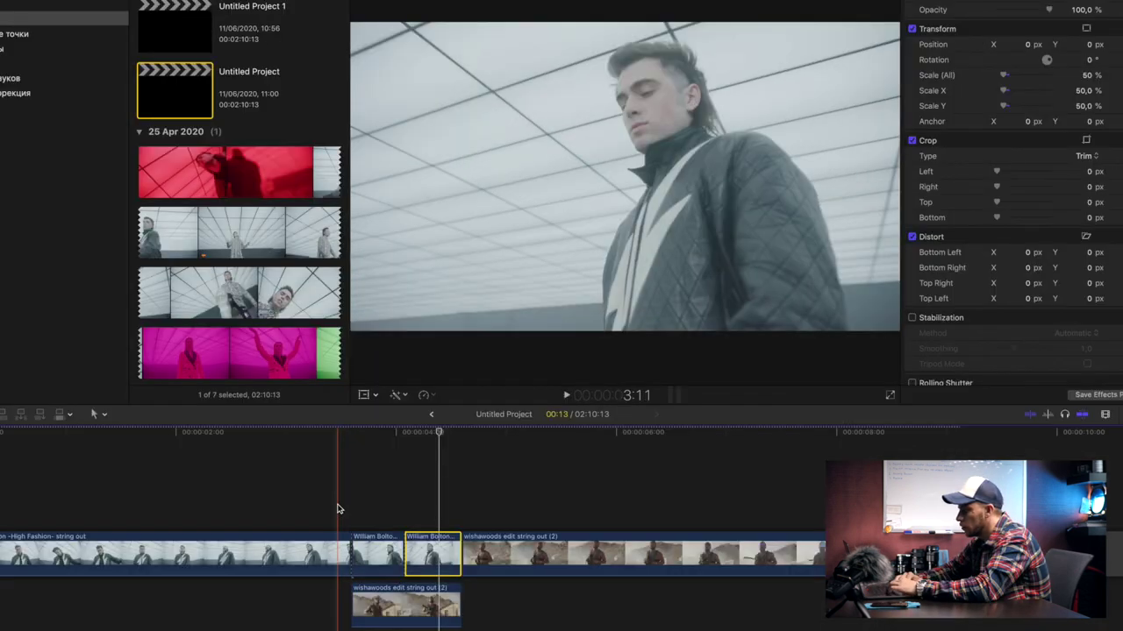
key(space)
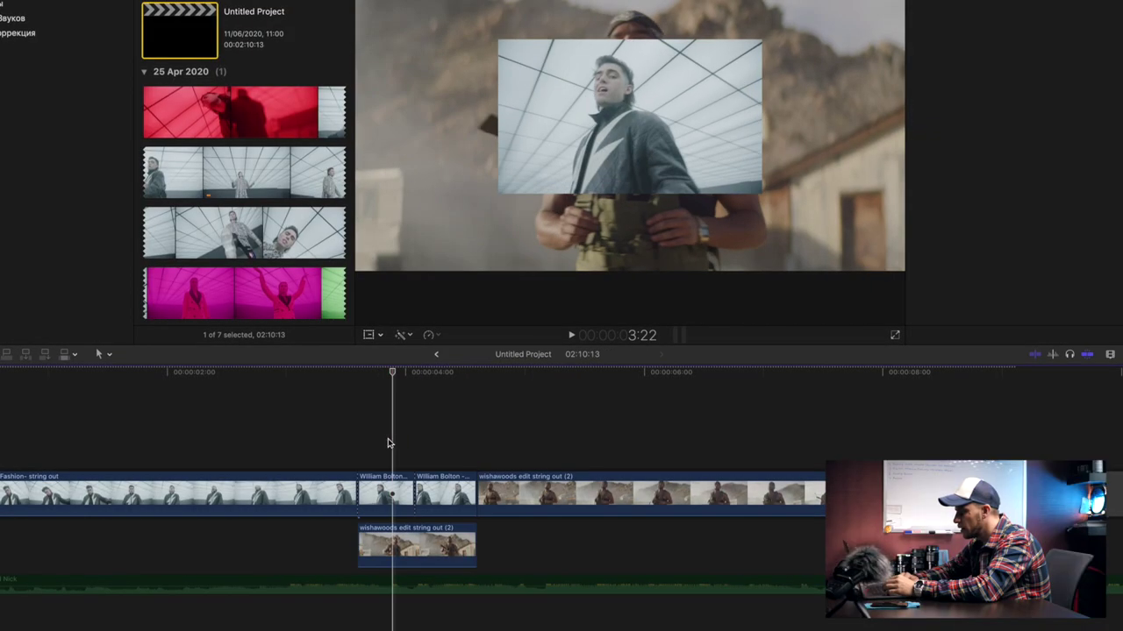
Select both William Bolton pieces with the desert clip, then cancel the compound clip prompt
drag(460, 570, 372, 451)
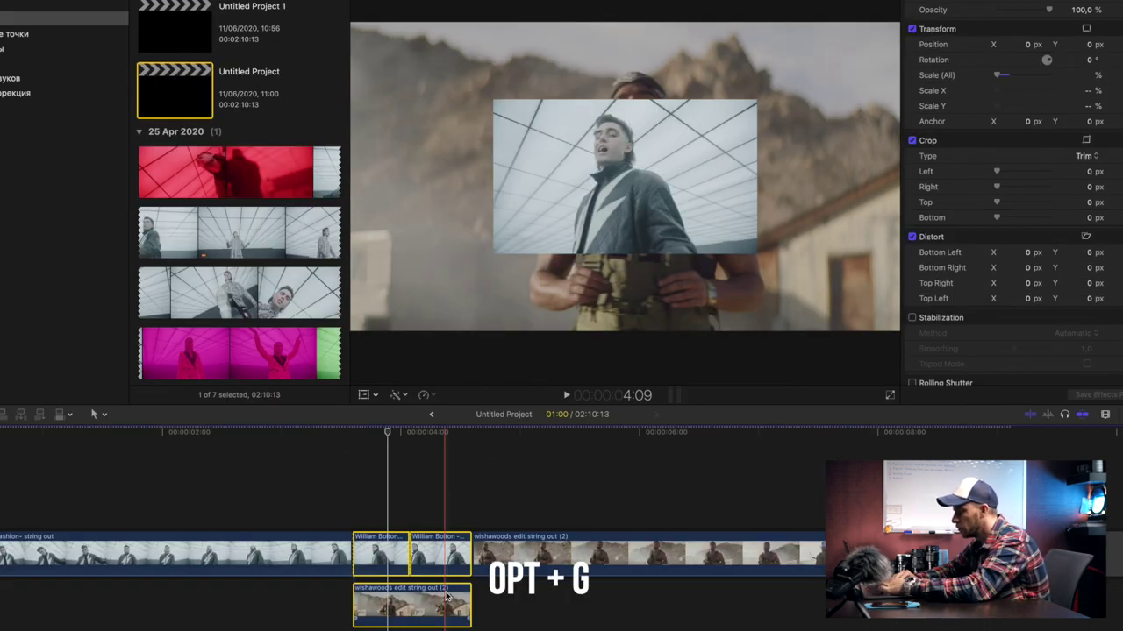
key(alt+g)
click(663, 84)
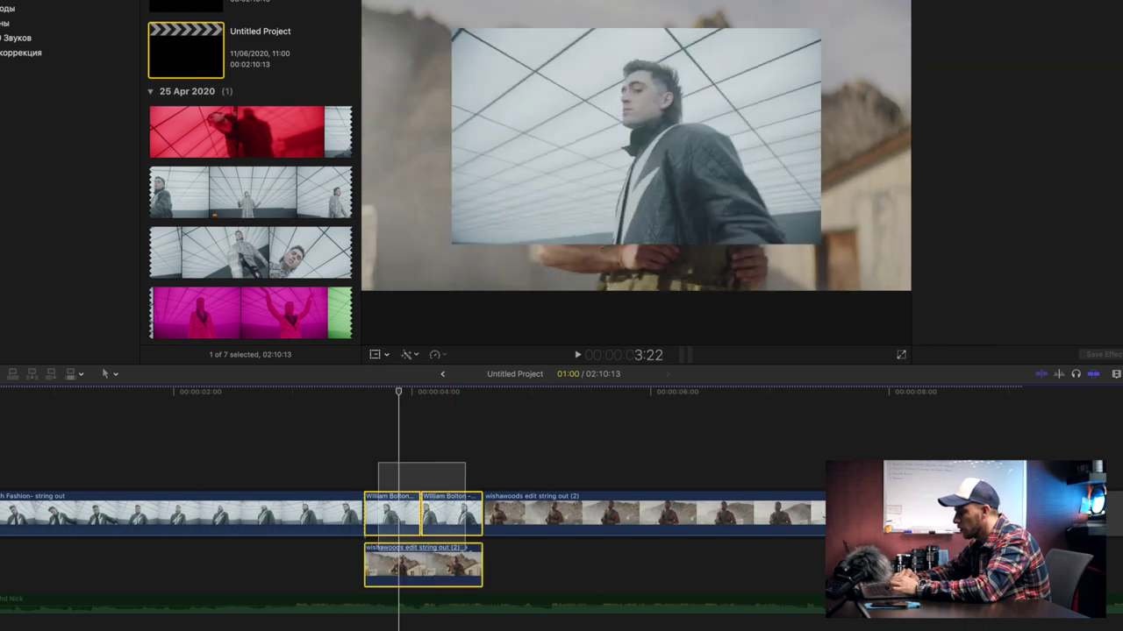
Make a New Compound Clip from the selected William Bolton and desert clips
right_click(447, 524)
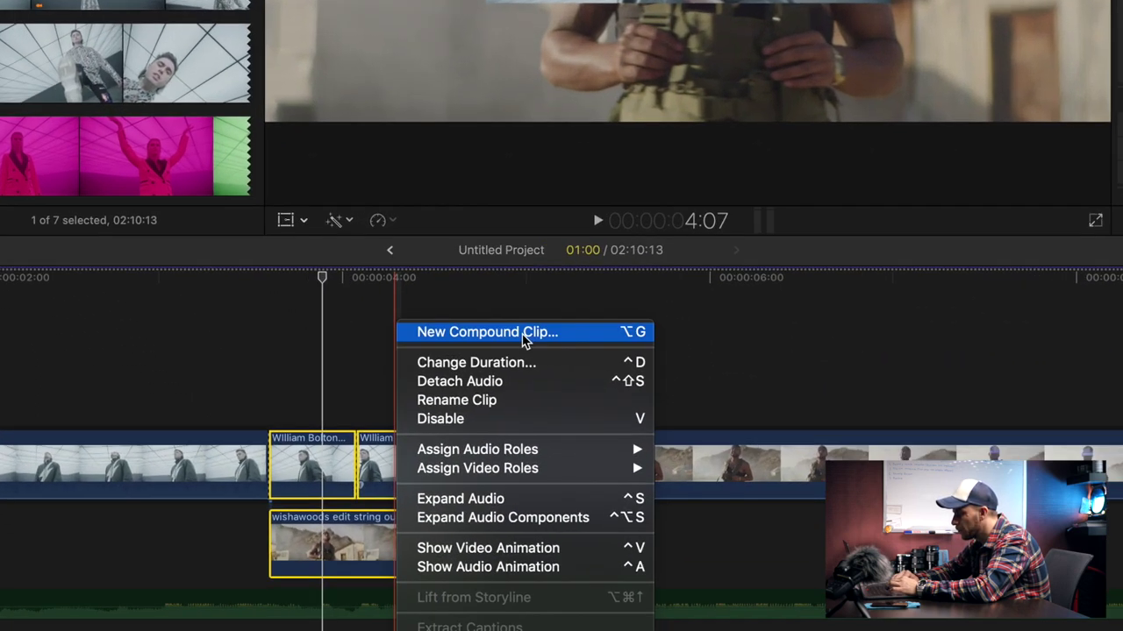
click(535, 428)
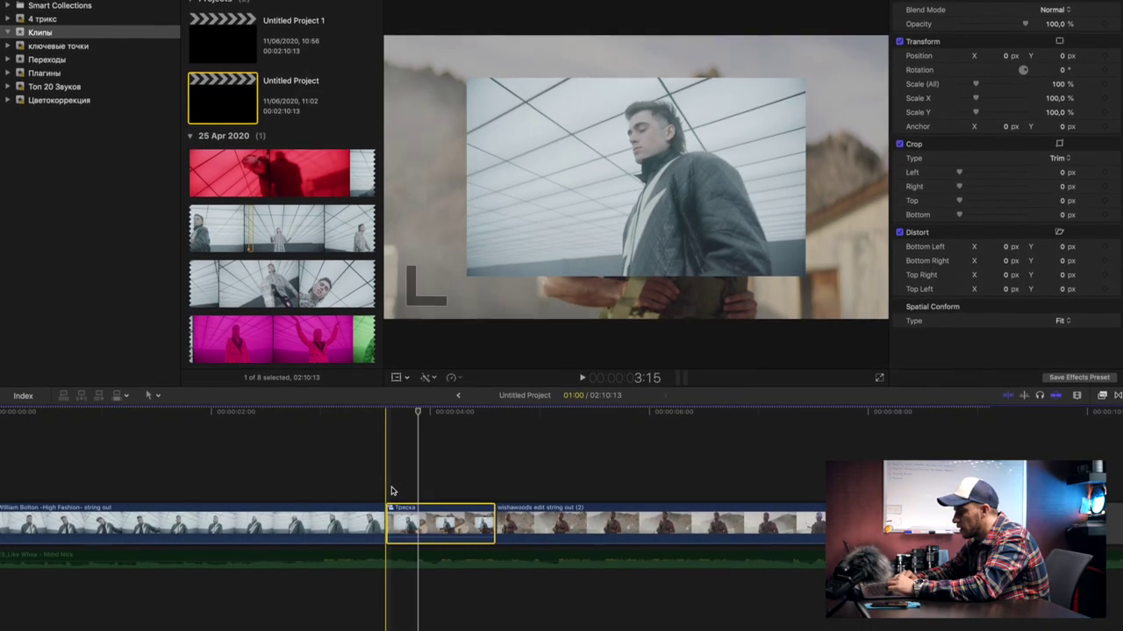
Step to the cut frame and split the Тряска compound clip with Cmd+B
click(392, 491)
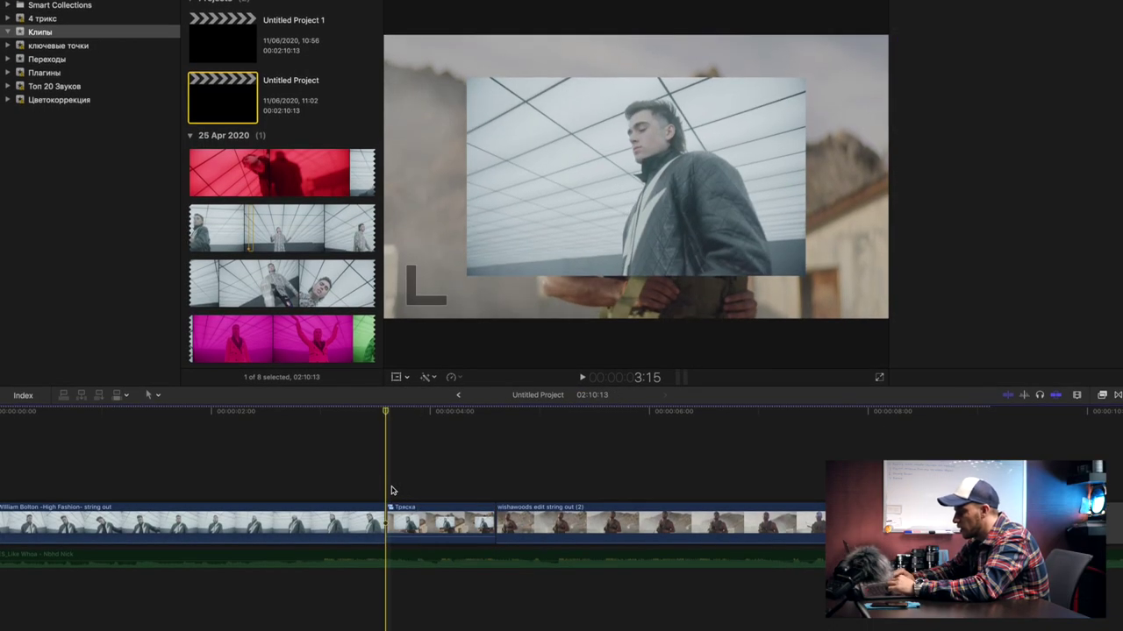
key(space)
key(Right)
key(Right)
key(Left)
key(Right)
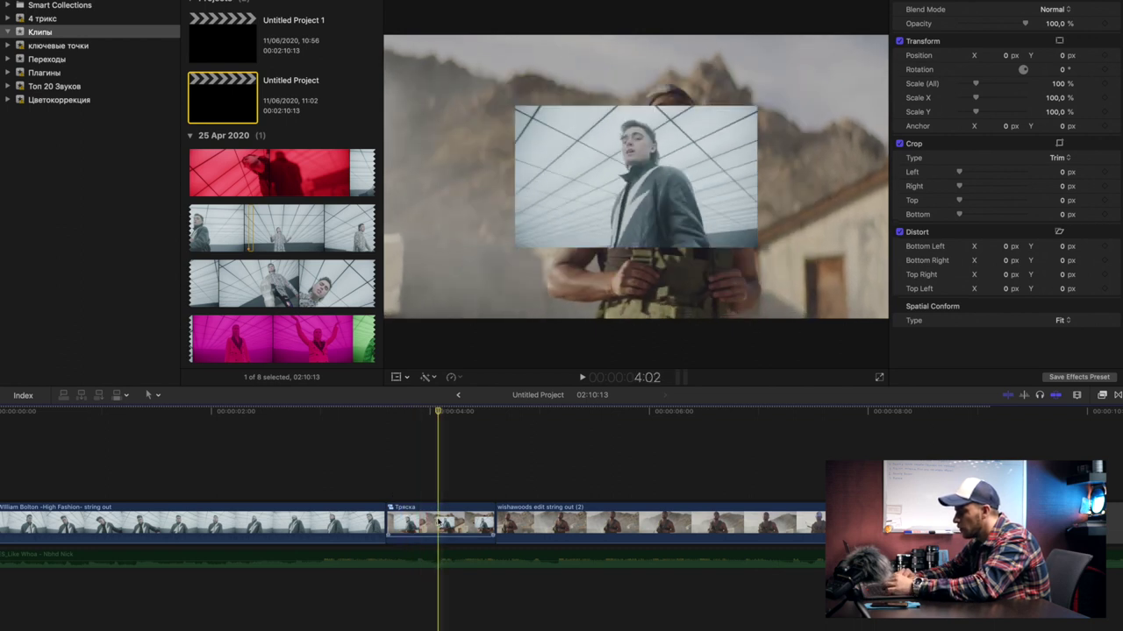
key(super+b)
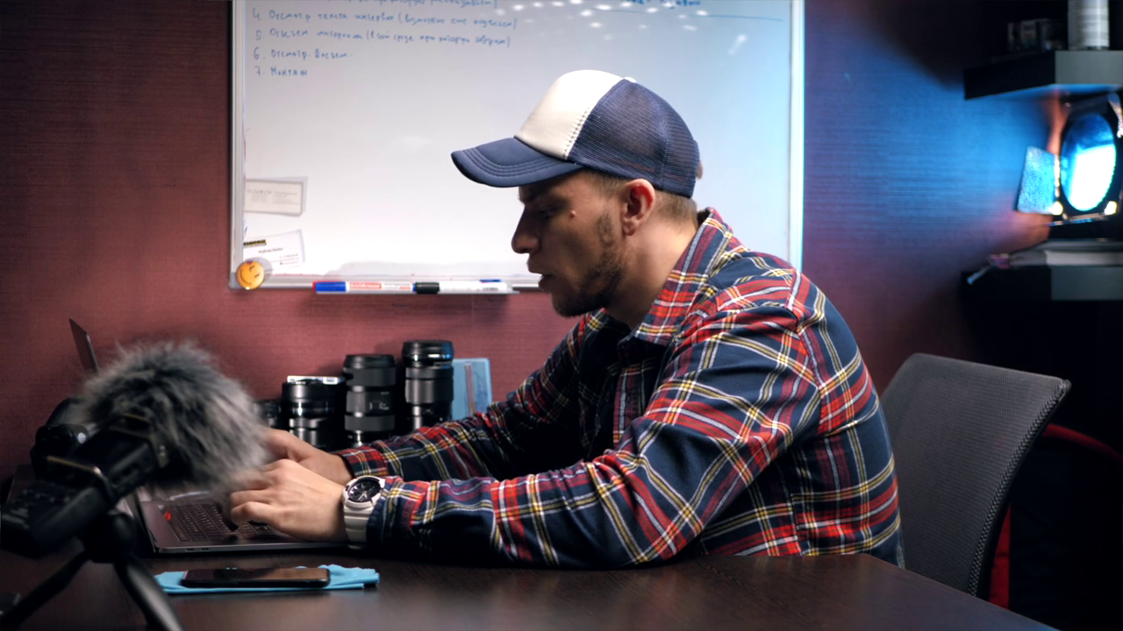
key(l)
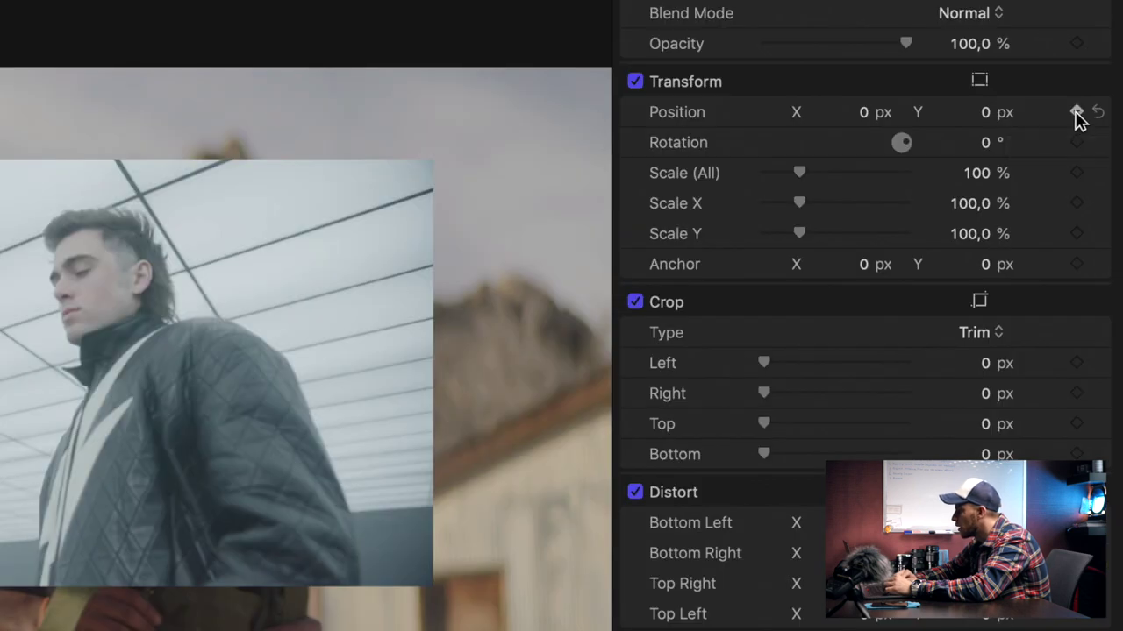
Keyframe the first Тряска part's Position to X 65 px, Y -9 px
click(990, 74)
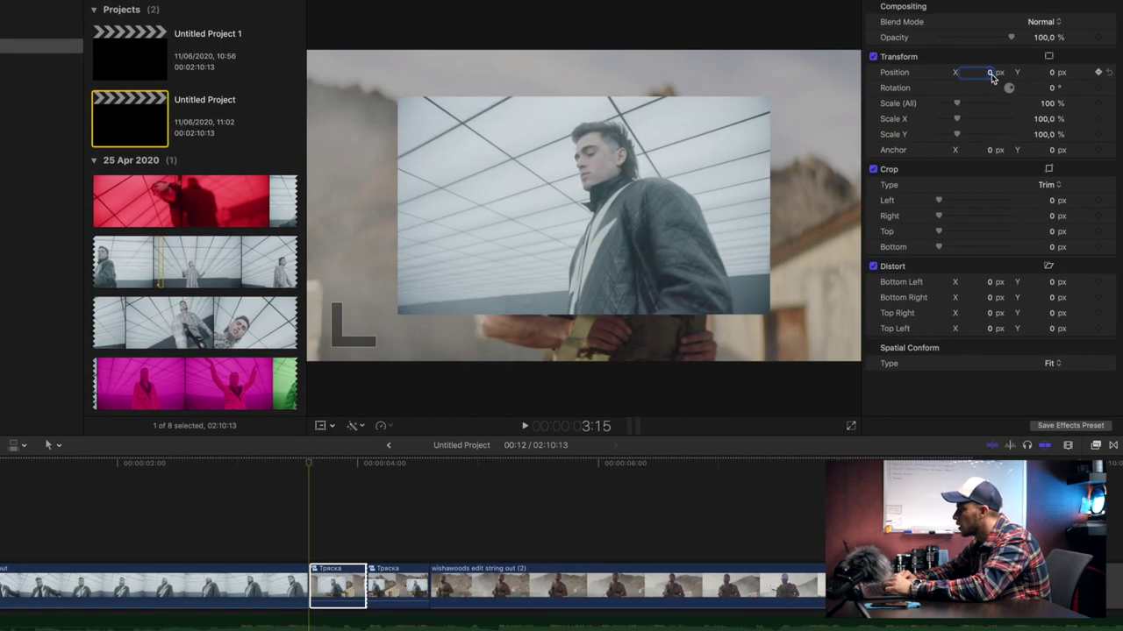
text(1)
drag(987, 71, 1031, 72)
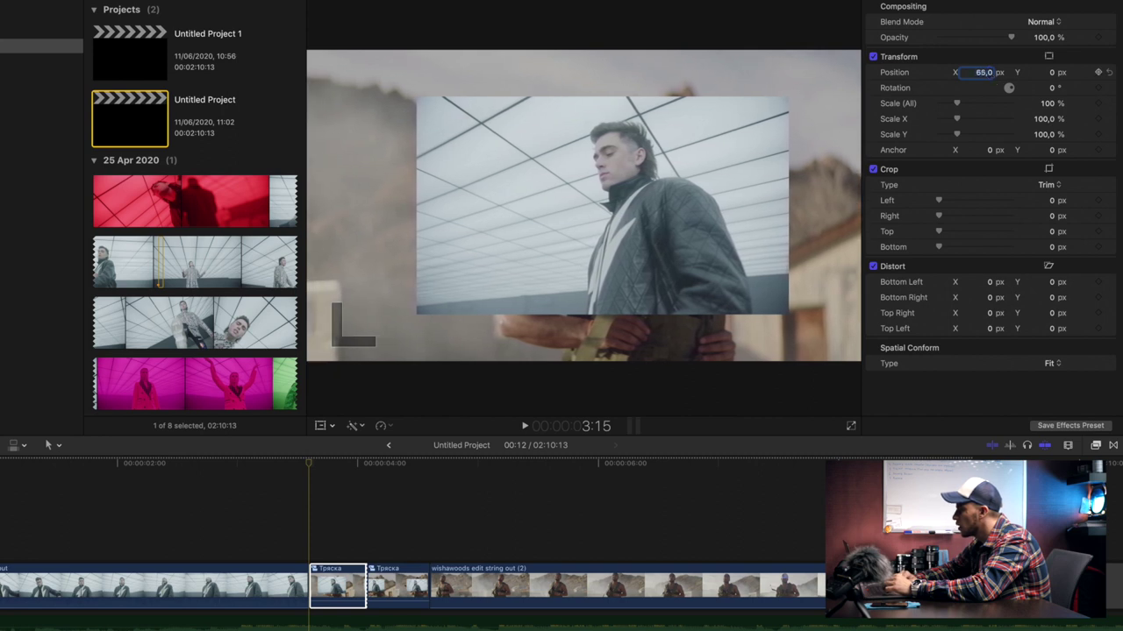
drag(1051, 76, 1094, 71)
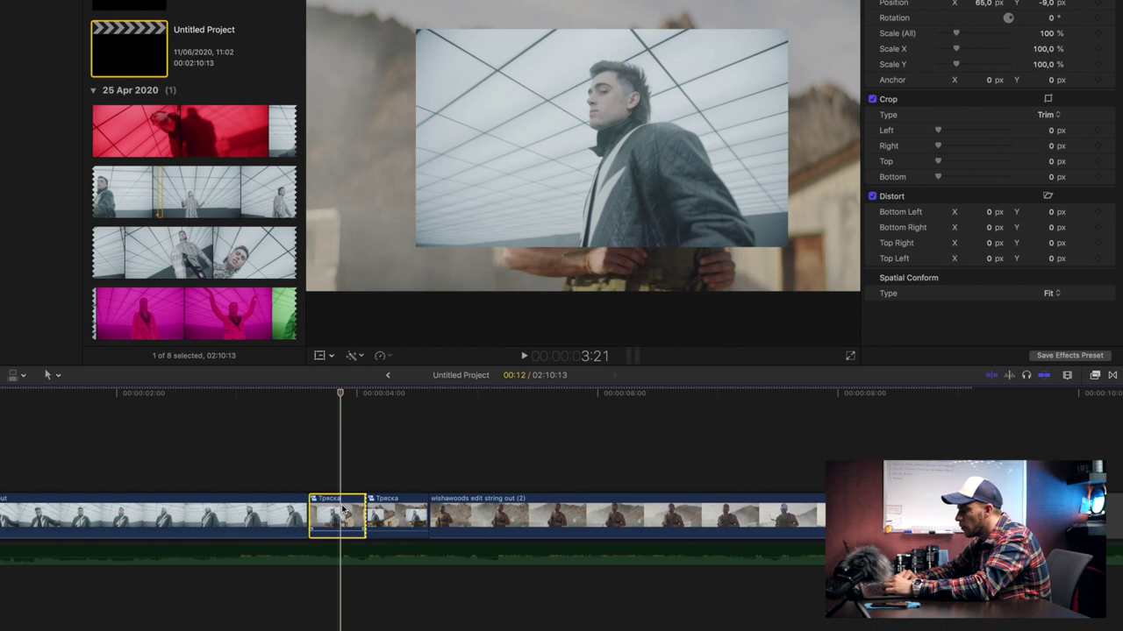
Inside Тряска, enlarge the desert background to about 150% scale, then return to the project
double_click(343, 510)
click(291, 573)
click(294, 471)
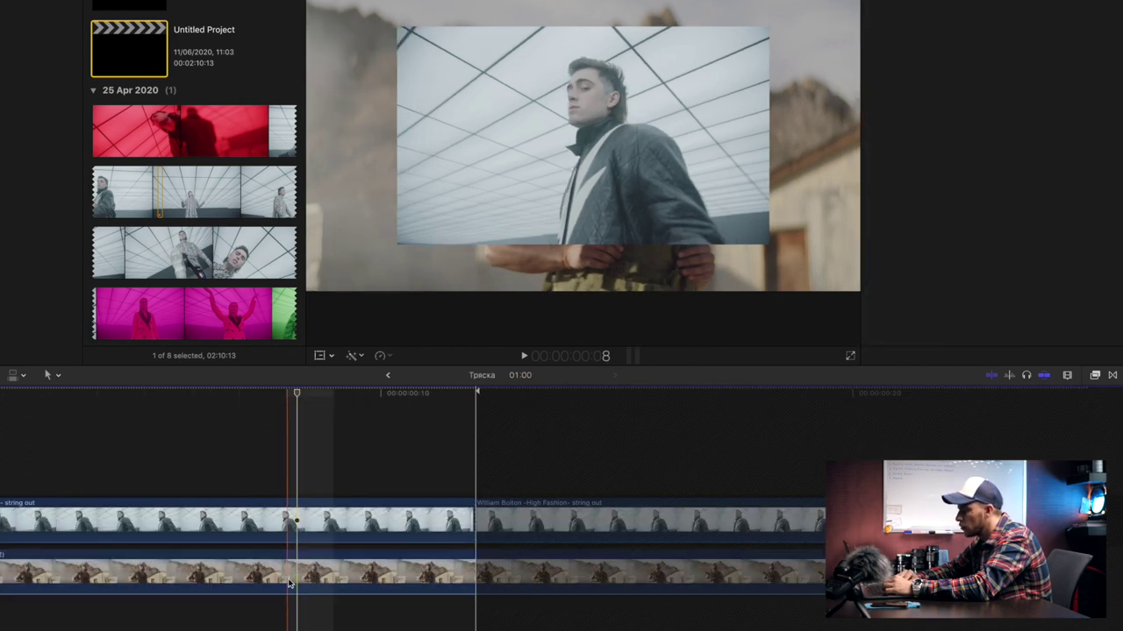
click(289, 583)
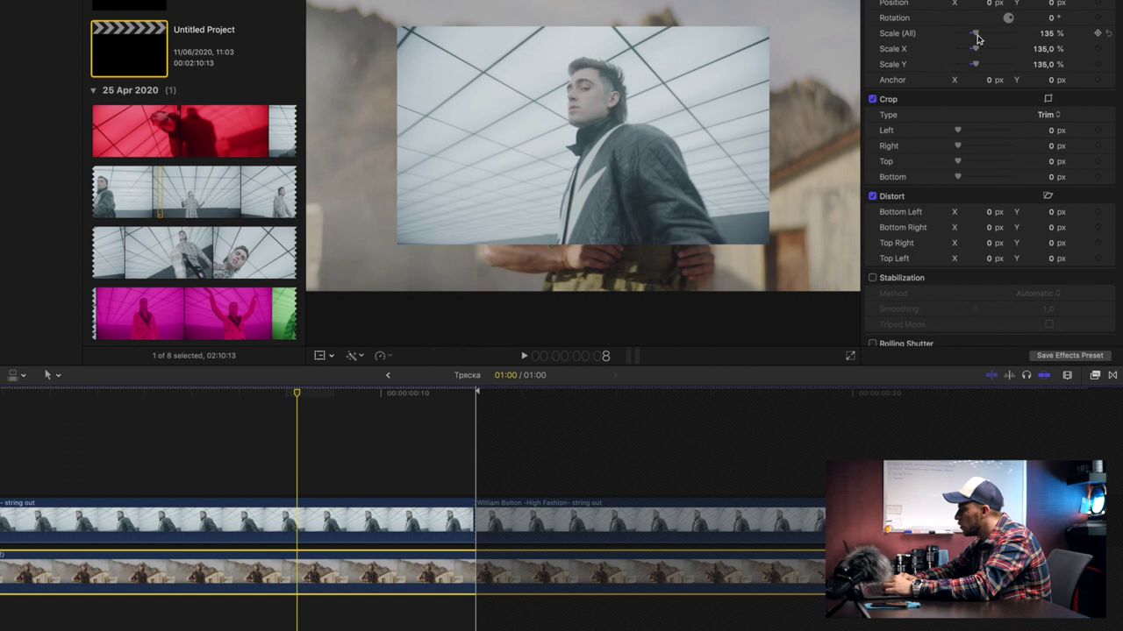
drag(978, 36, 980, 39)
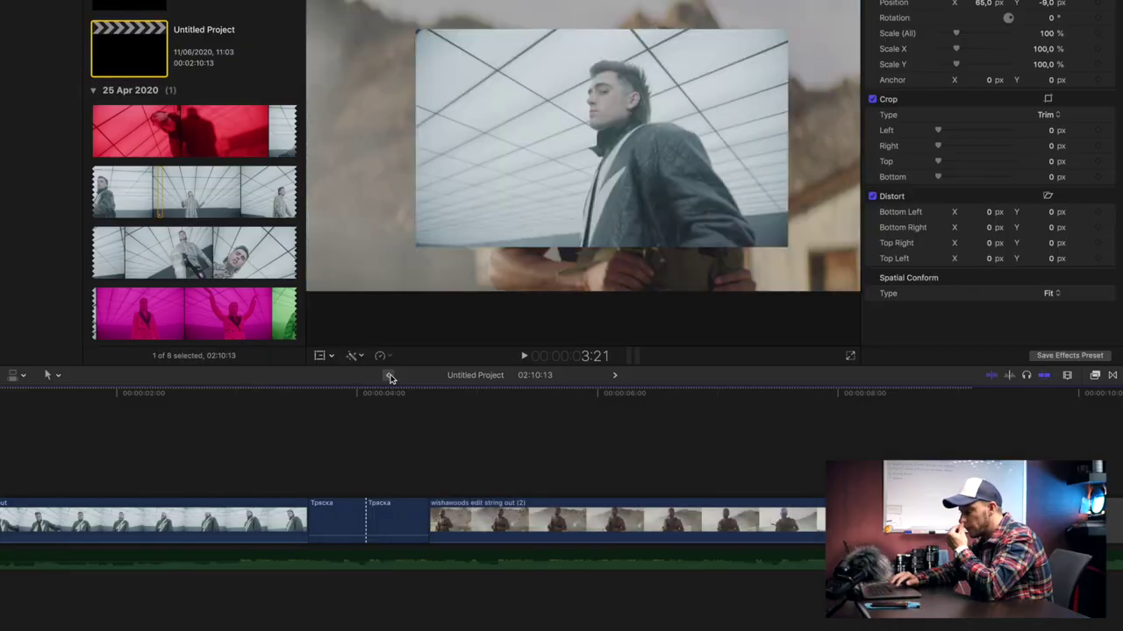
click(332, 489)
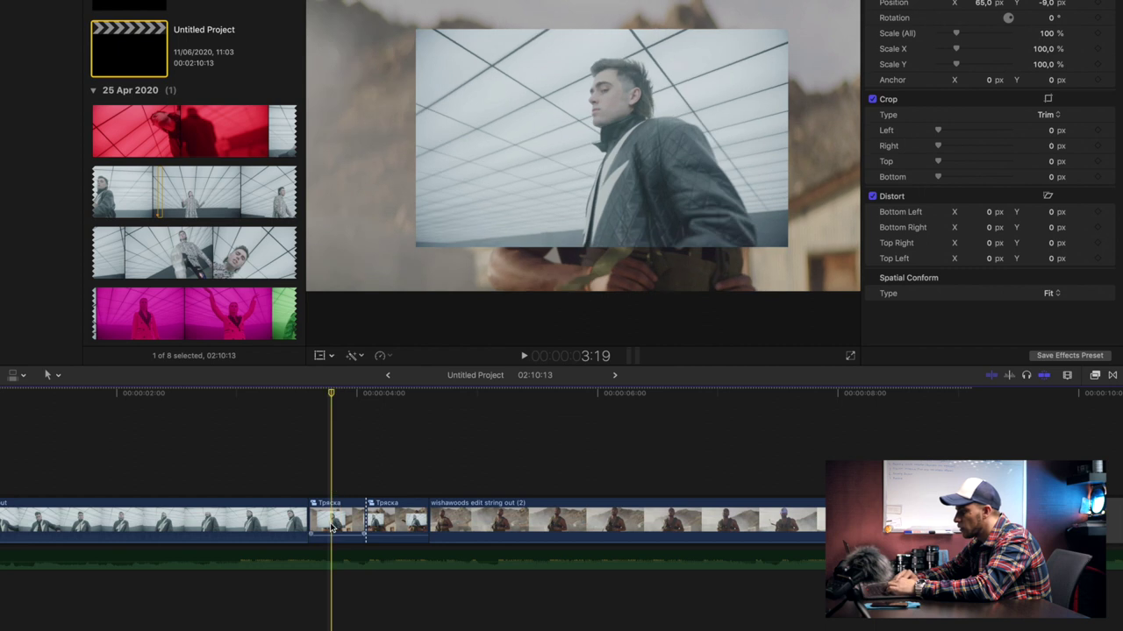
Keyframe Position X at 0 px, then -19 px a frame later
key(Up)
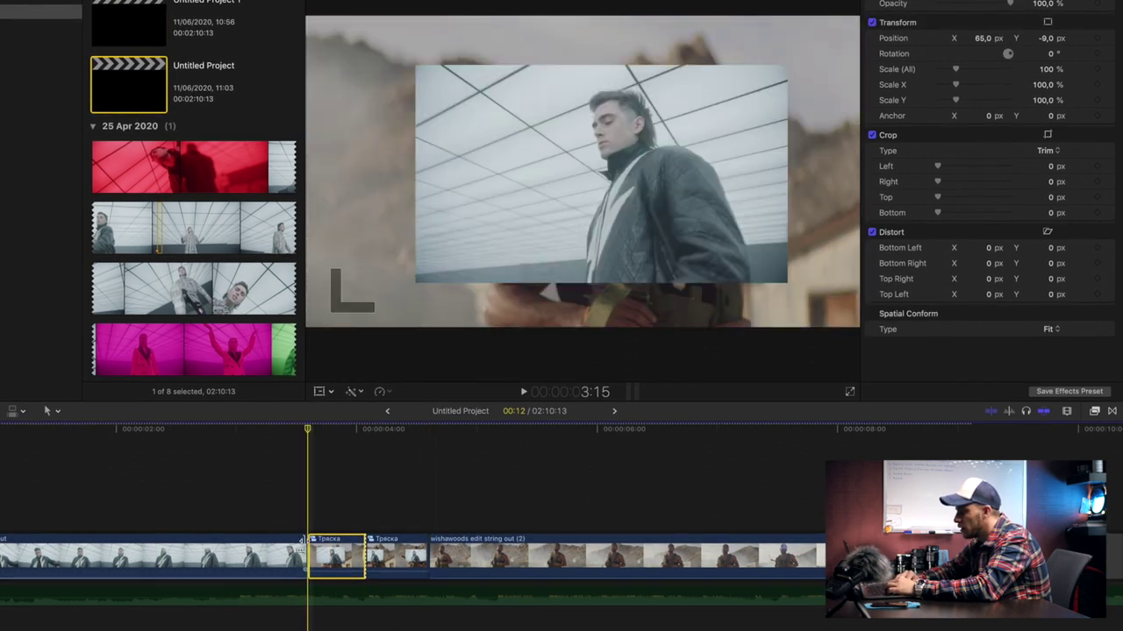
key(Right)
click(982, 37)
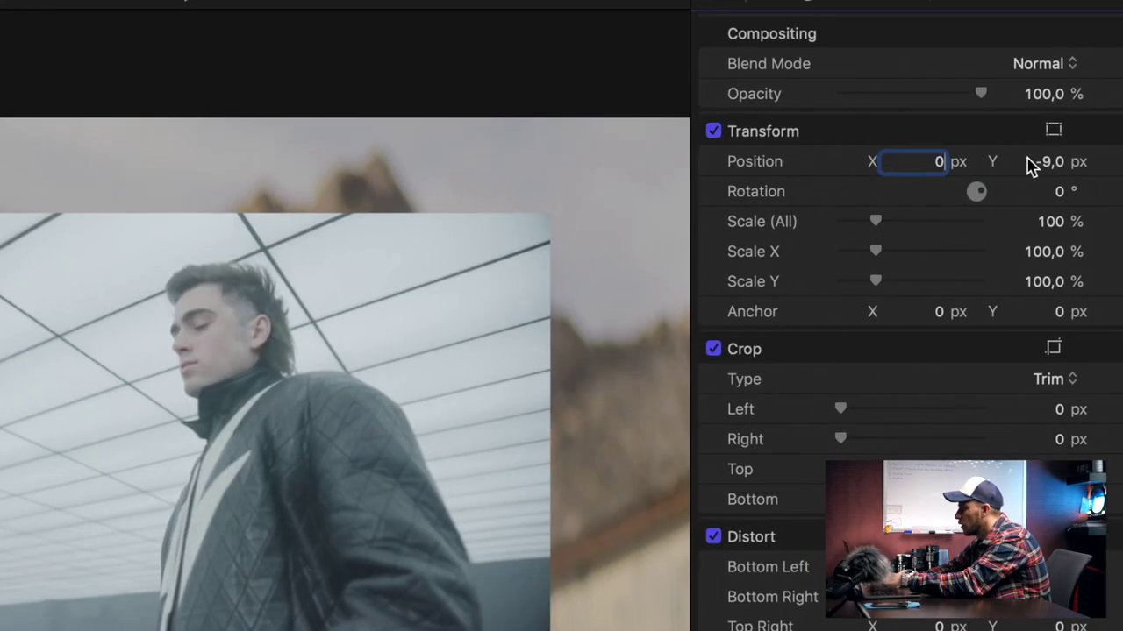
key(Return)
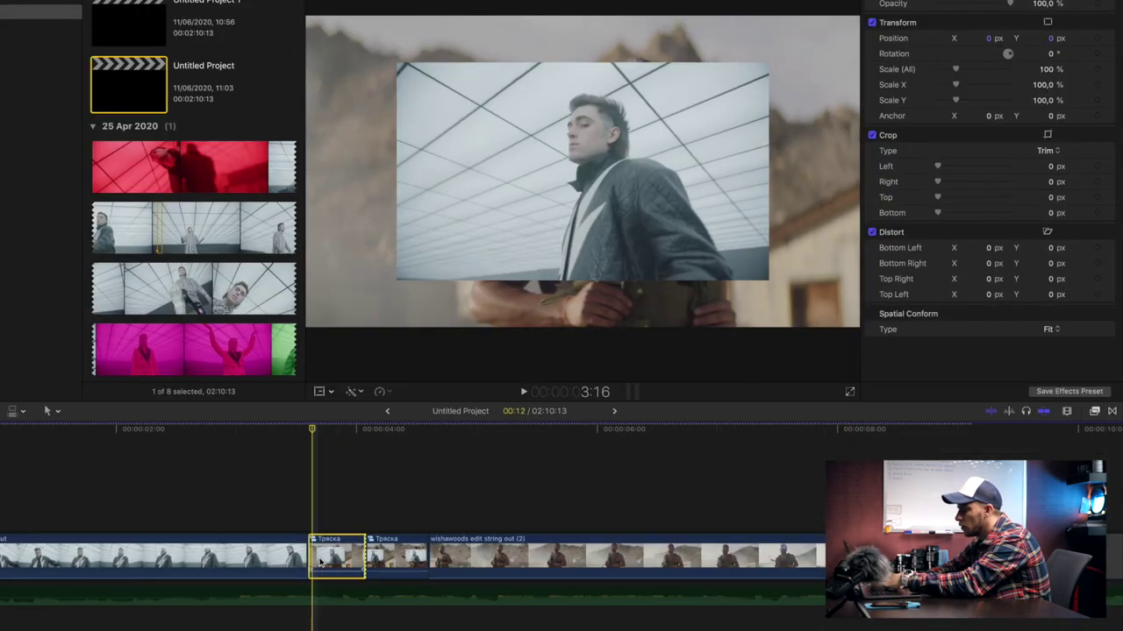
key(Right)
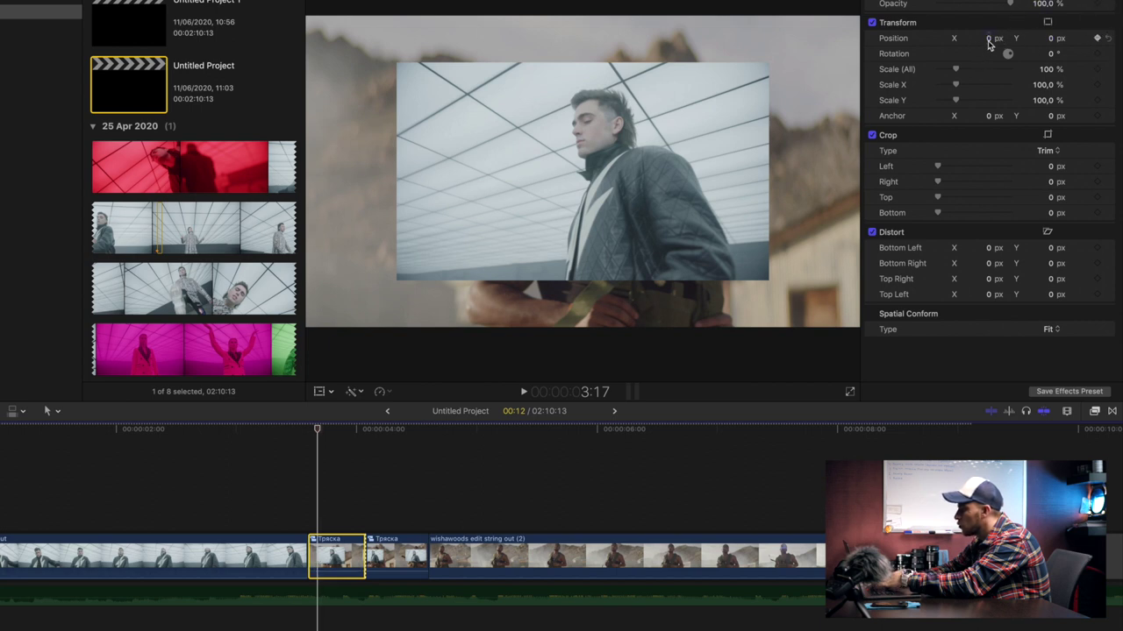
key(Right)
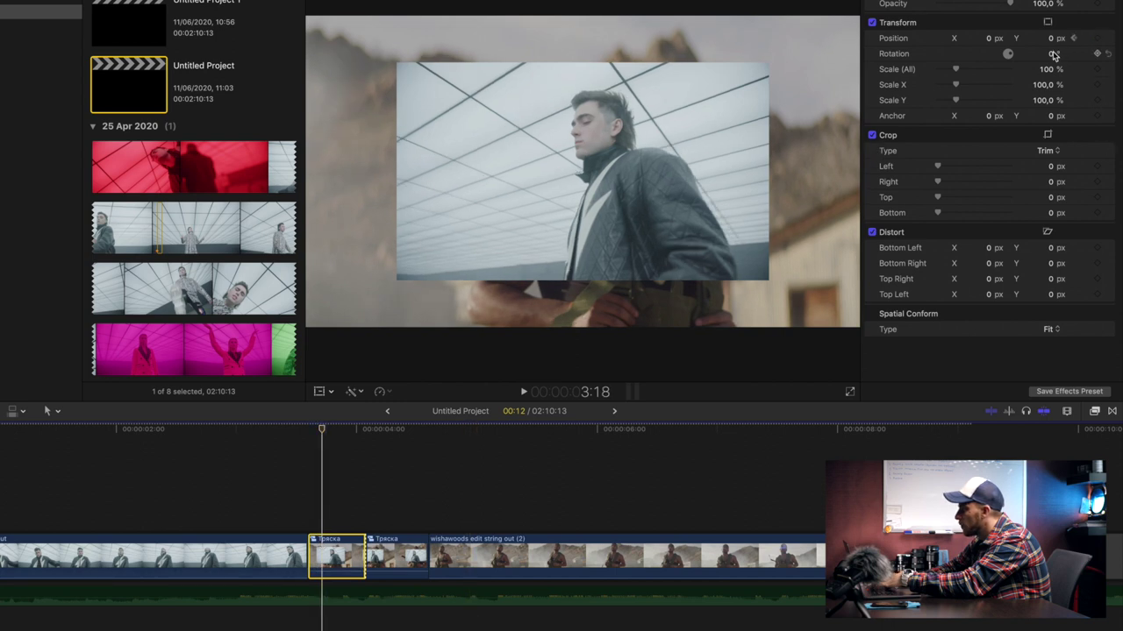
drag(984, 39, 1050, 54)
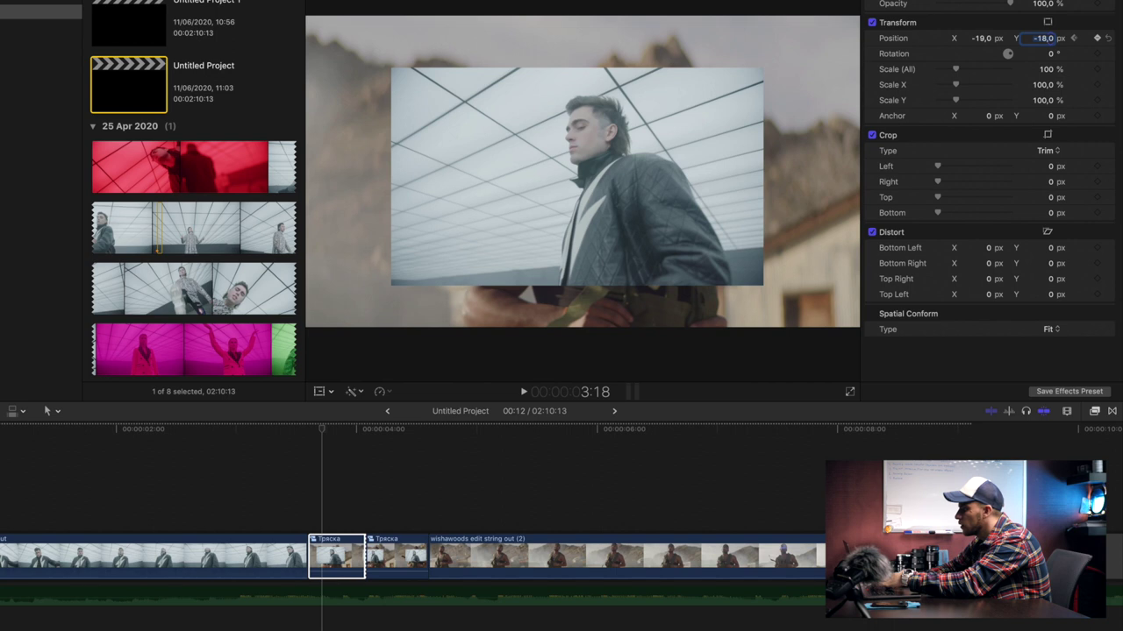
key(l)
Keyframe Position Y at 0, X at 31 px, and Y at -12 px on following frames
click(332, 550)
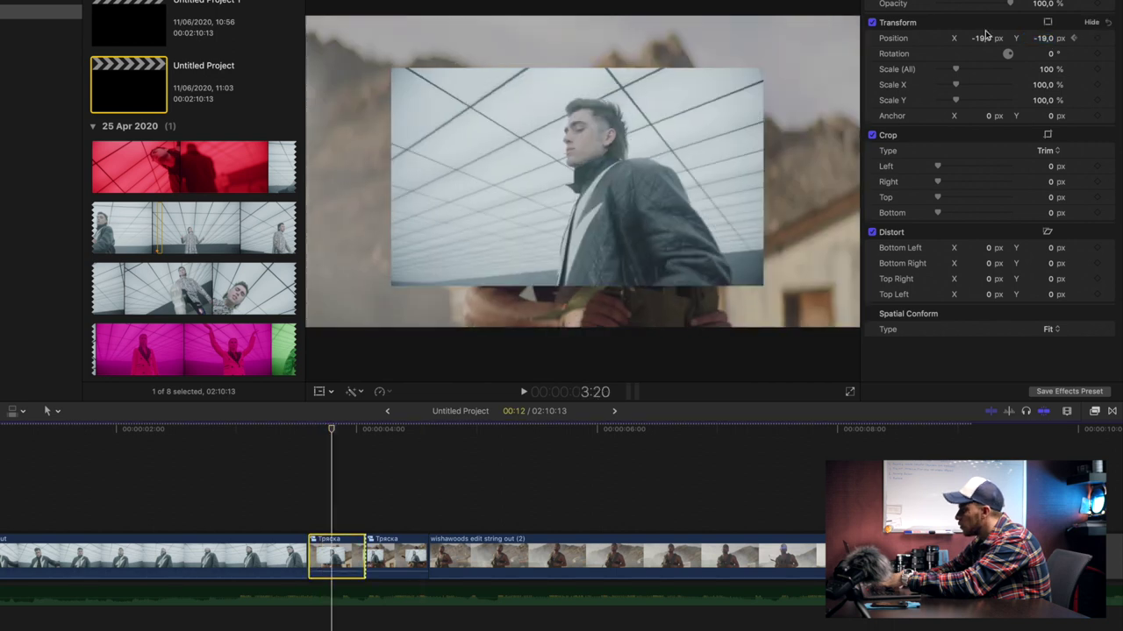
text(0)
key(Return)
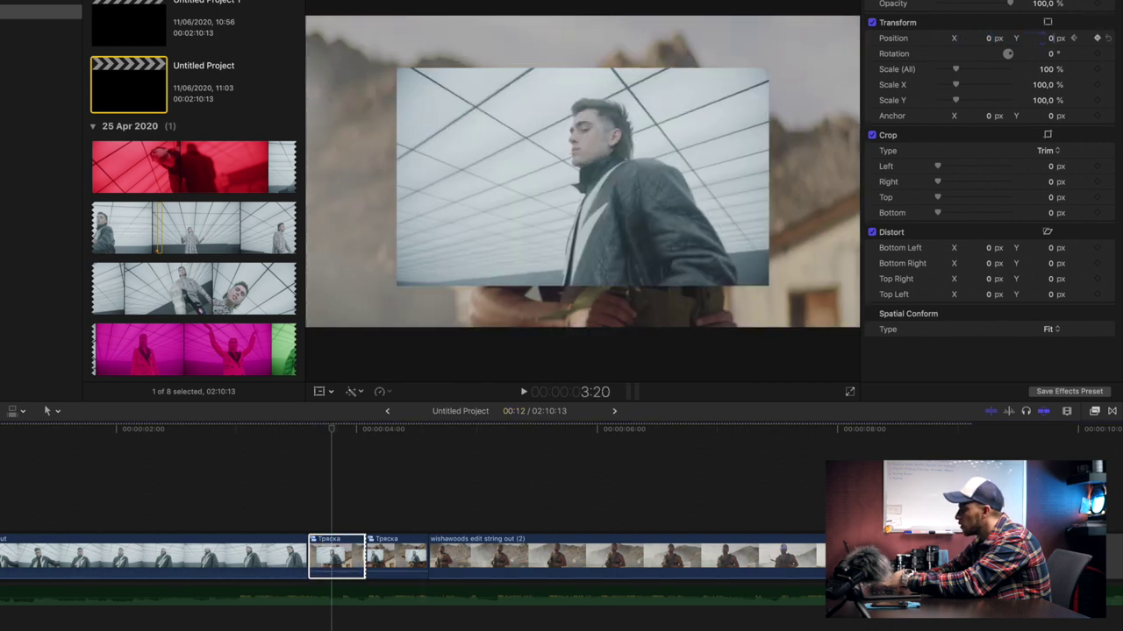
click(332, 546)
key(Right)
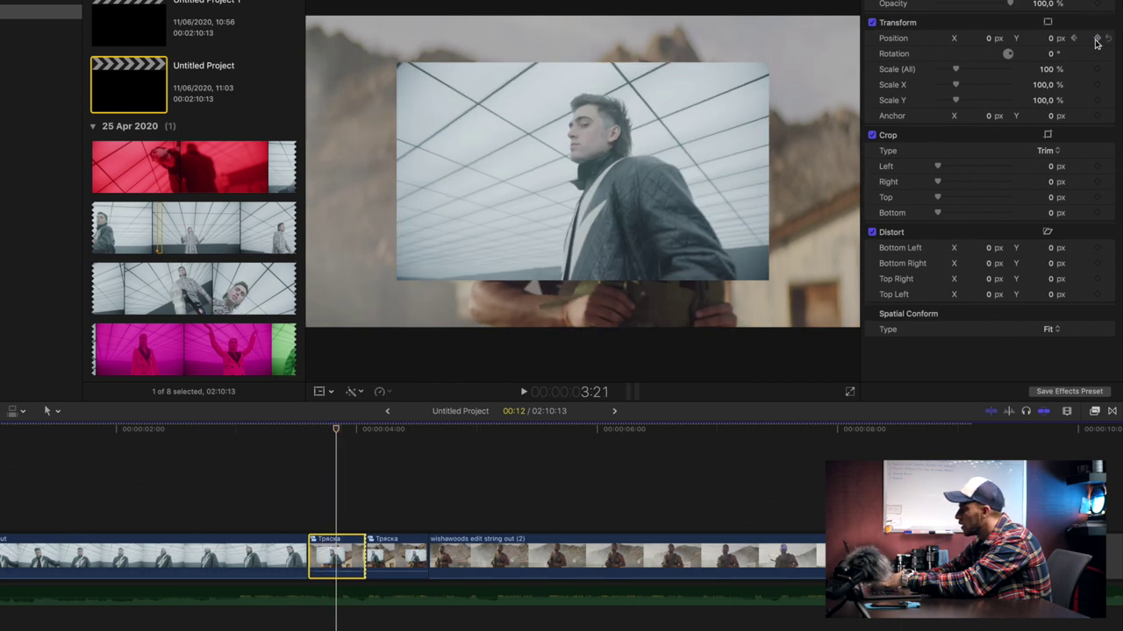
key(Right)
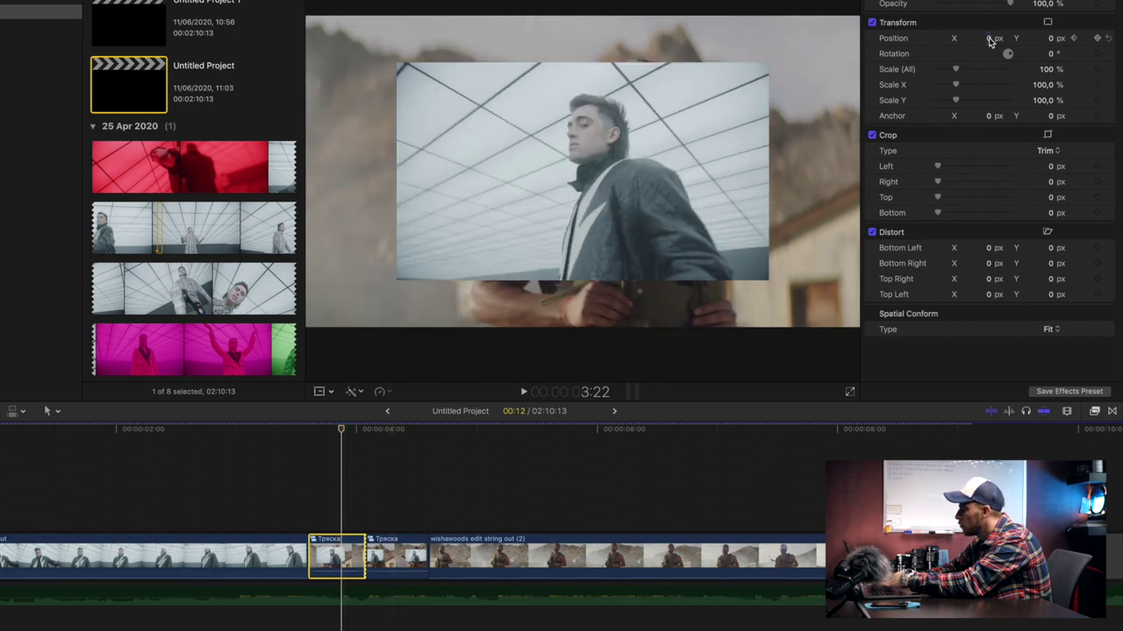
drag(989, 42, 1044, 43)
key(Right)
key(Right)
key(Right)
key(Right)
Paste only the first Тряска clip's Position shake keyframes onto the second Тряска clip
click(395, 552)
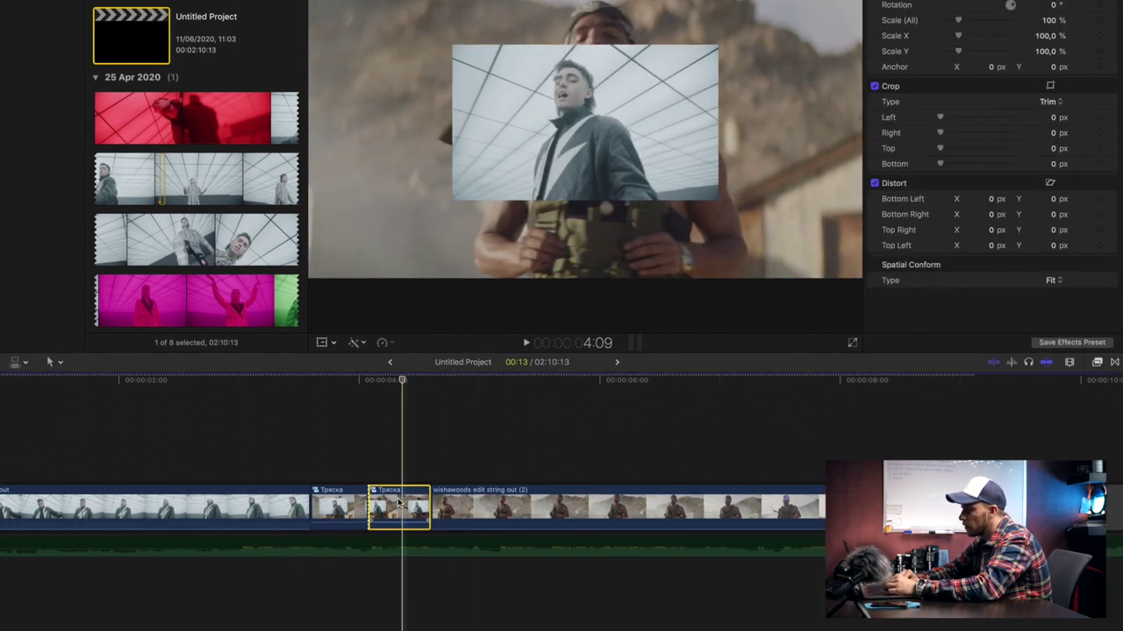
click(330, 511)
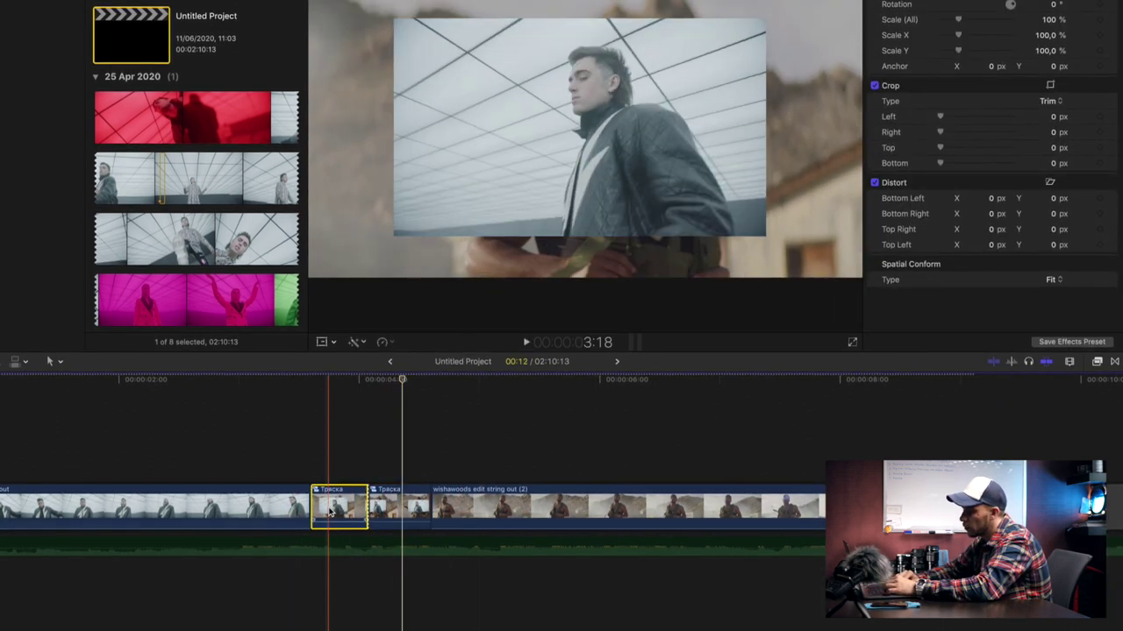
key(super+c)
click(396, 503)
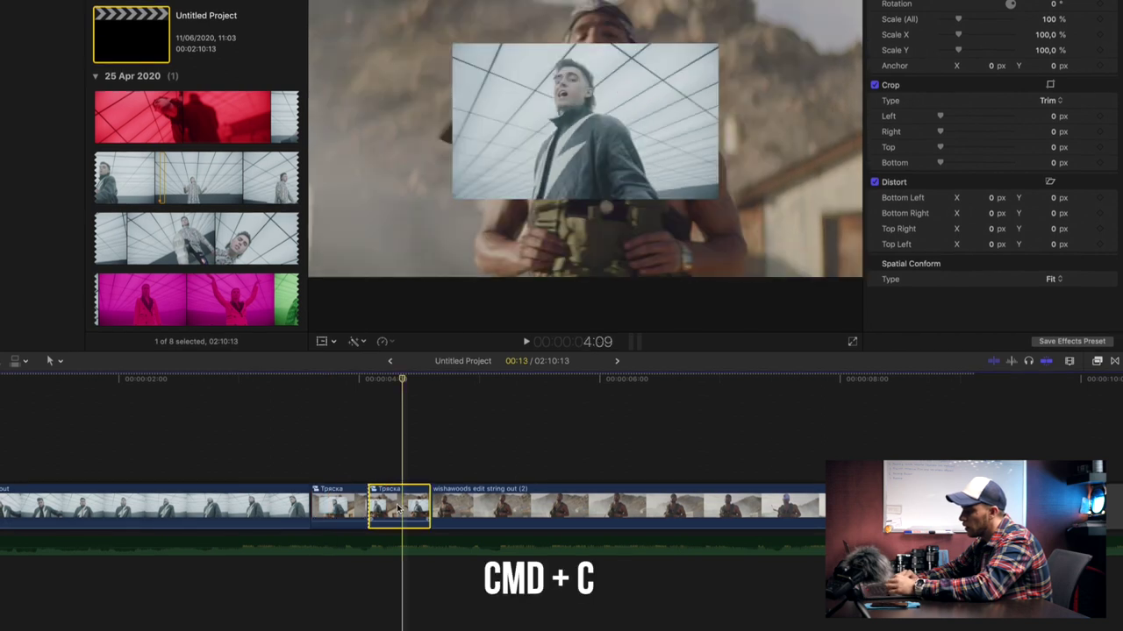
key(shift+super+v)
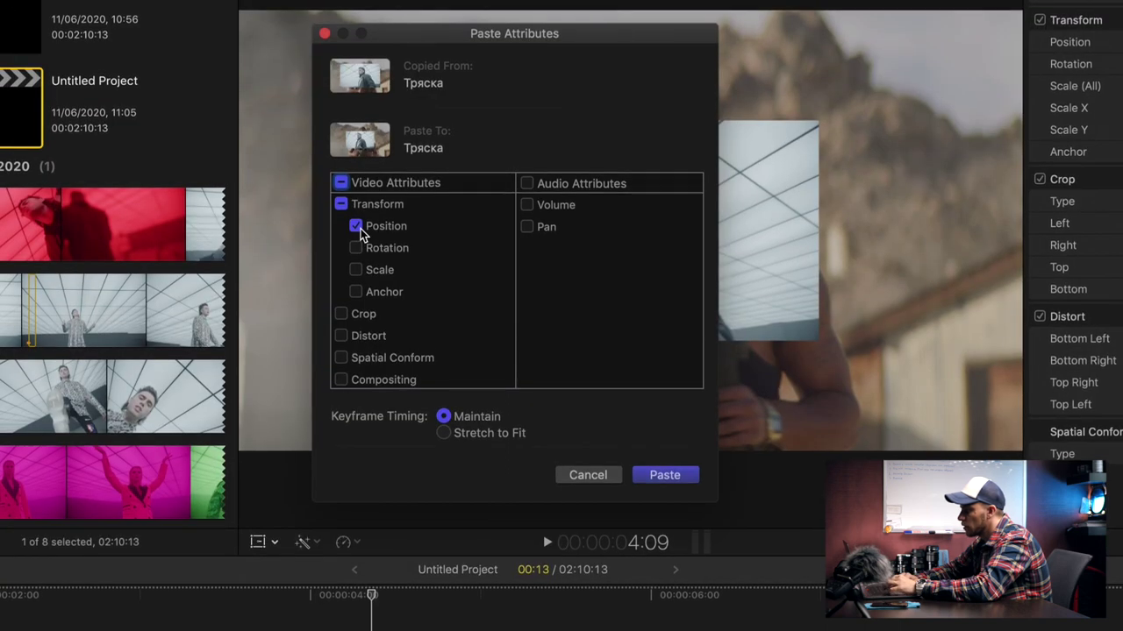
click(391, 129)
scroll(394, 140, down, 2)
scroll(358, 263, up, 2)
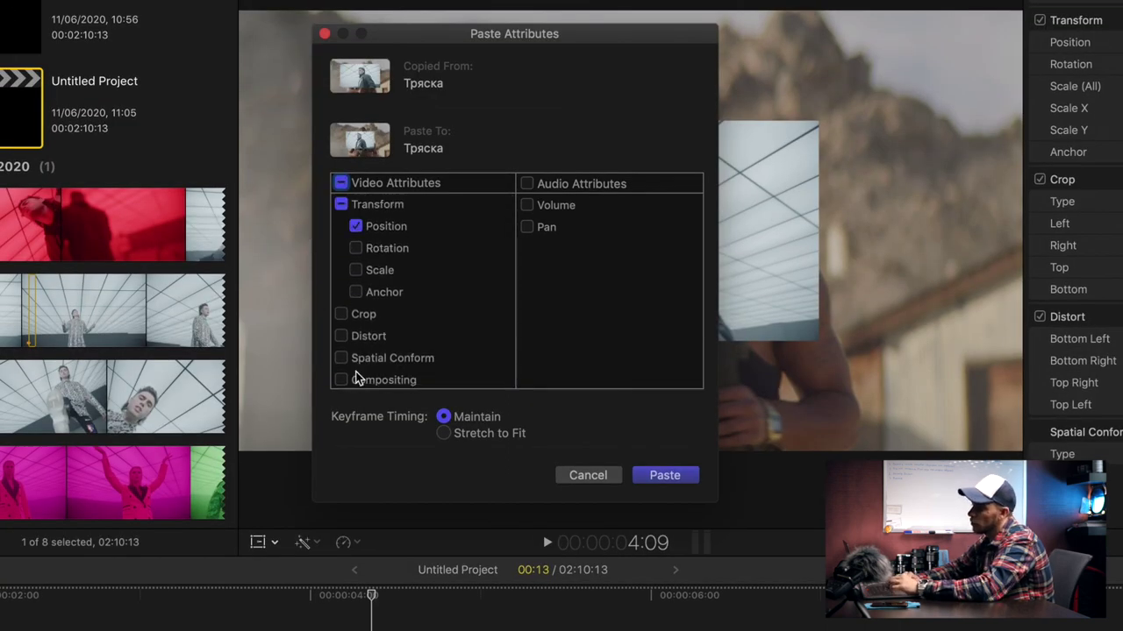
click(670, 481)
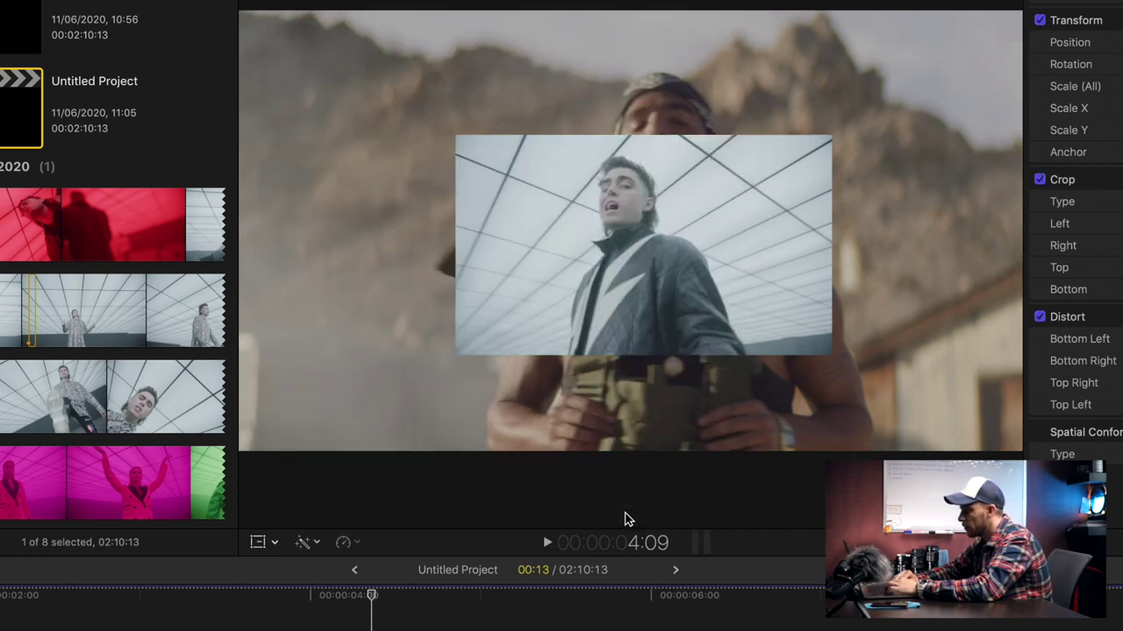
Preview the shake playback, then select the desert clip at its start
key(space)
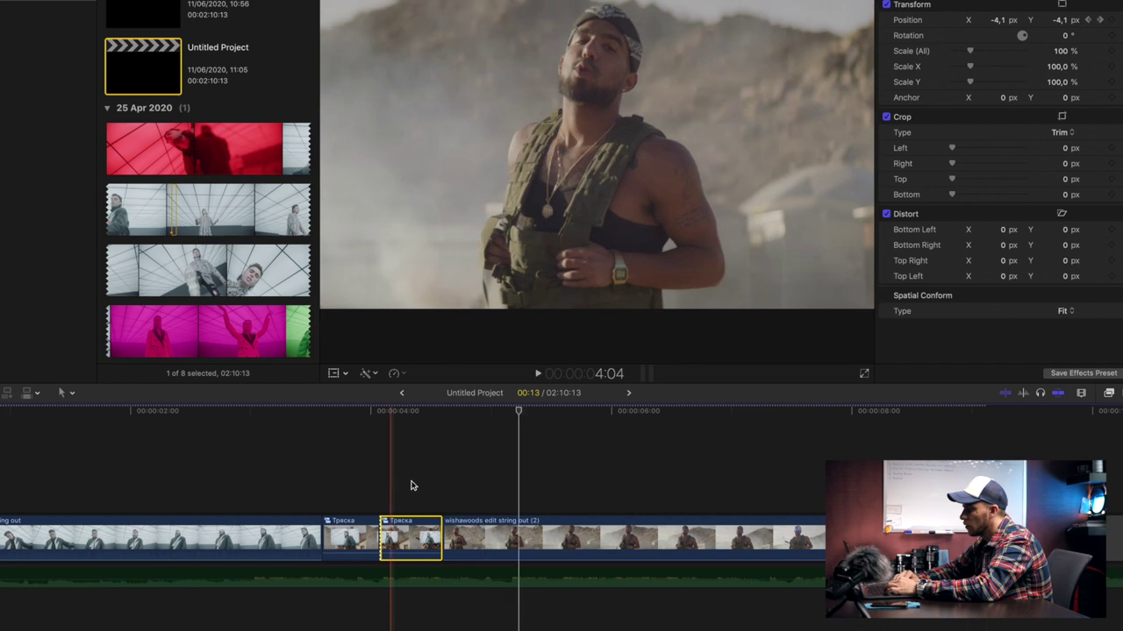
click(469, 491)
click(427, 495)
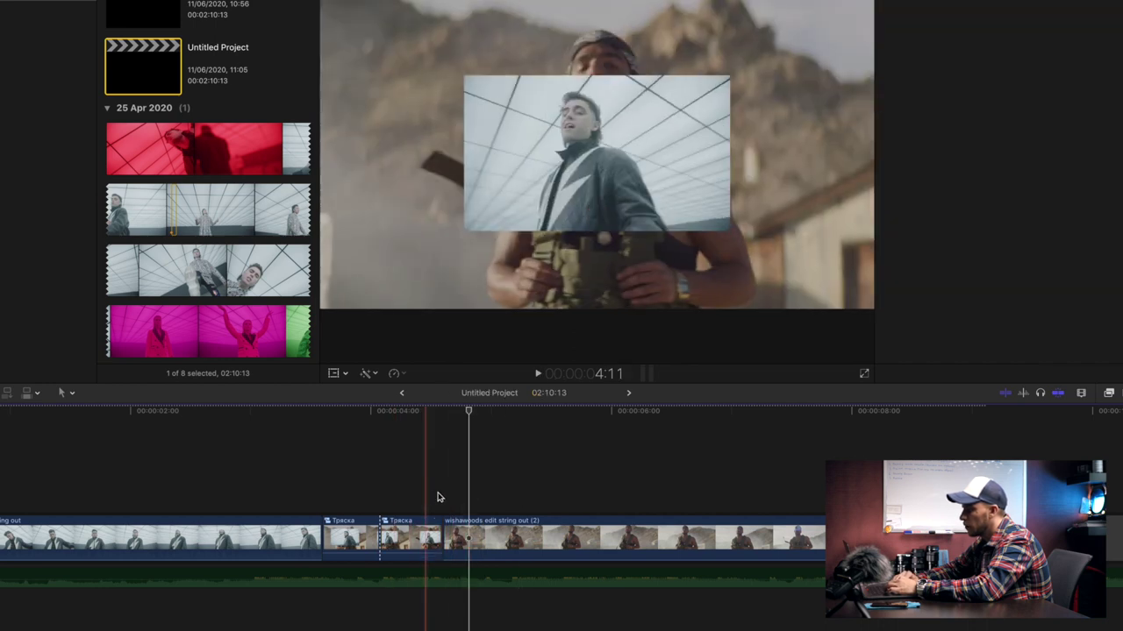
click(457, 523)
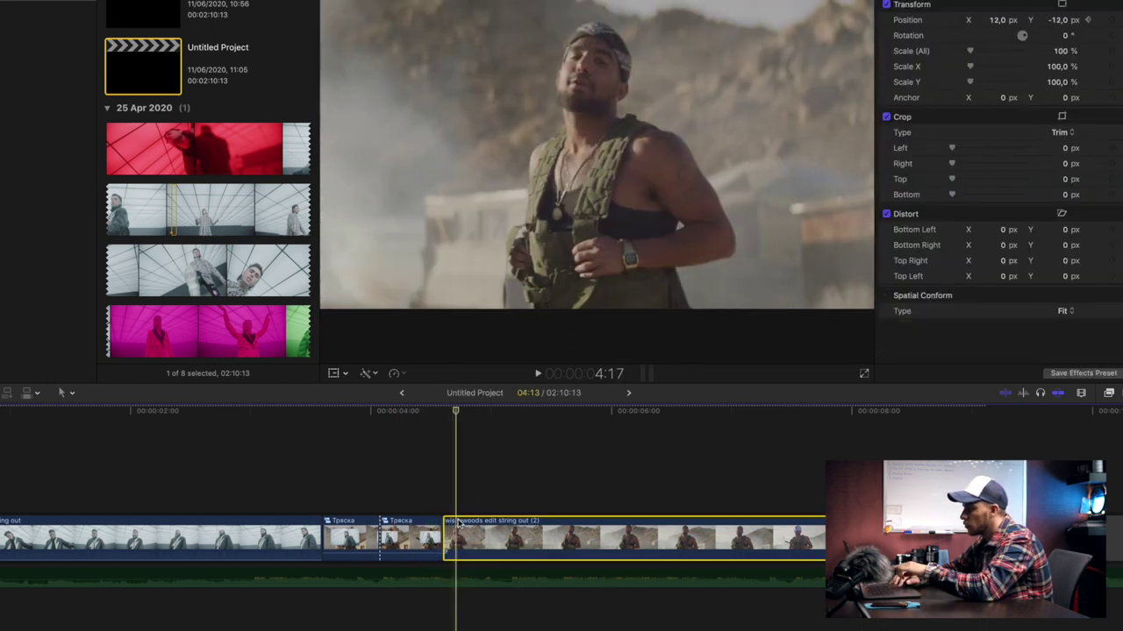
On the desert clip's first frames, keyframe Position X to 35 px and offset Y for shake
key(Left)
key(Left)
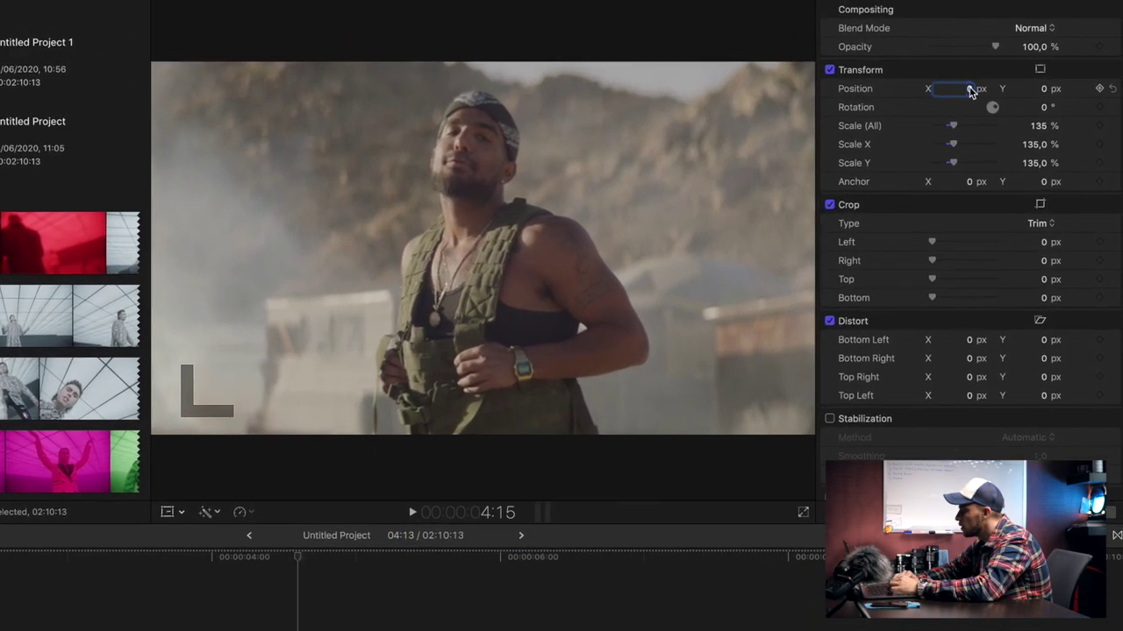
drag(1003, 19, 1013, 19)
drag(943, 128, 955, 128)
drag(1038, 128, 1048, 128)
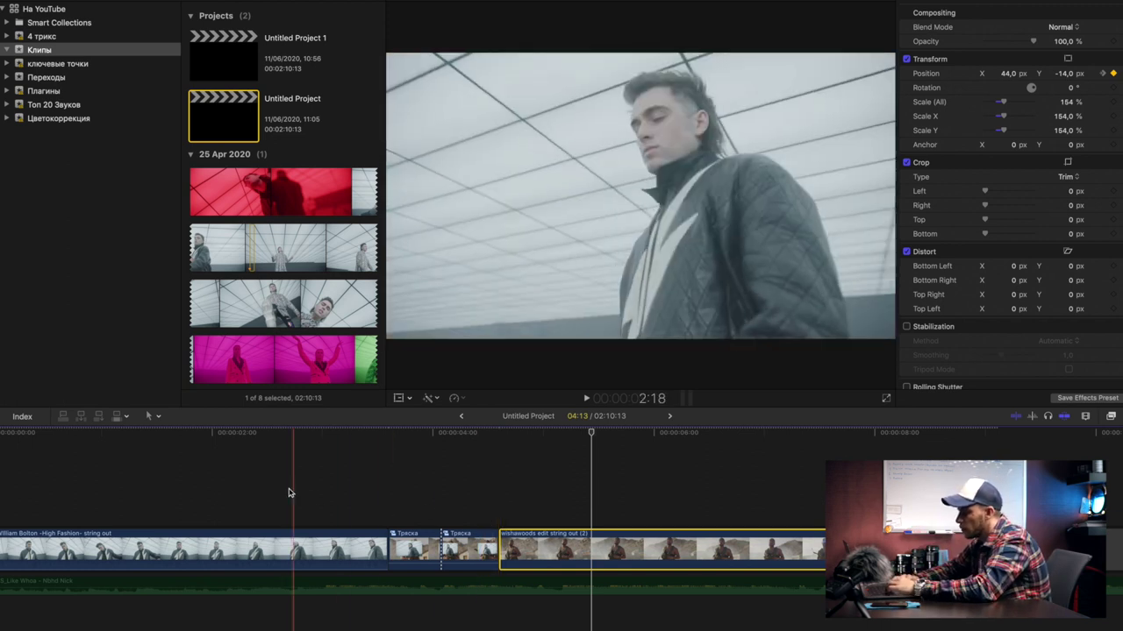
key(space)
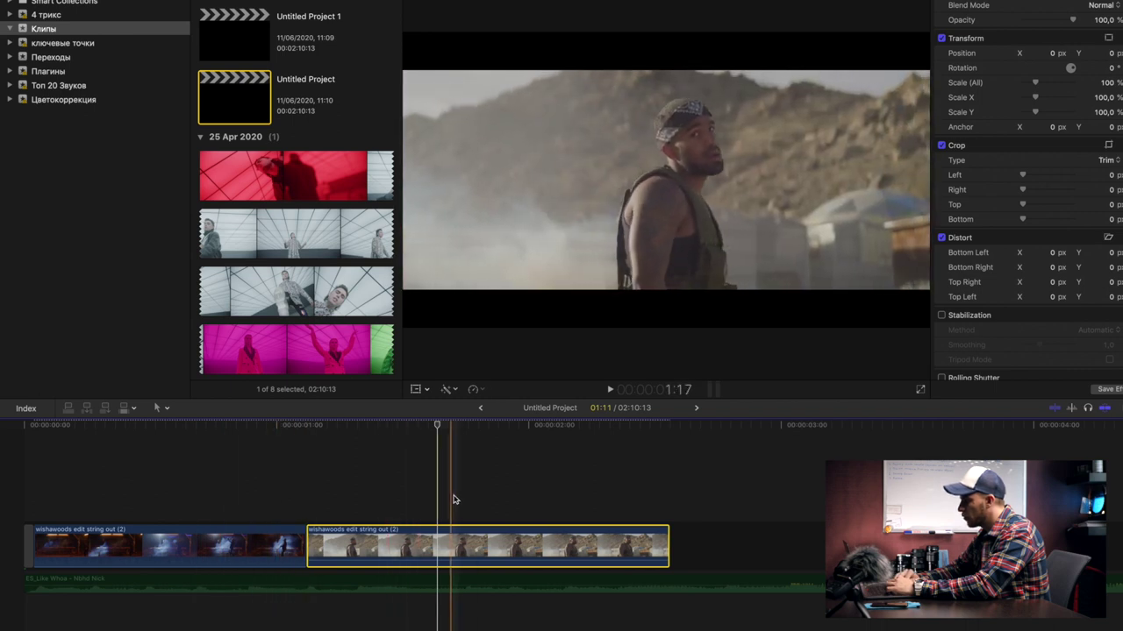
Zoom the timeline in with Cmd+= and put the playhead at the desert clip's start
key(super+equal)
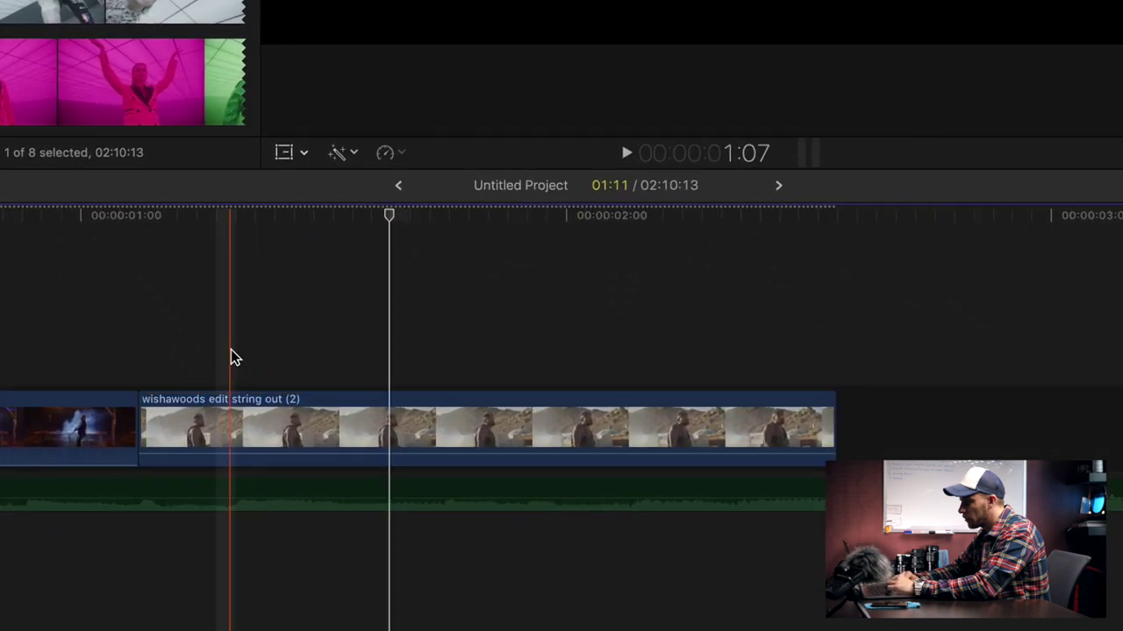
click(230, 433)
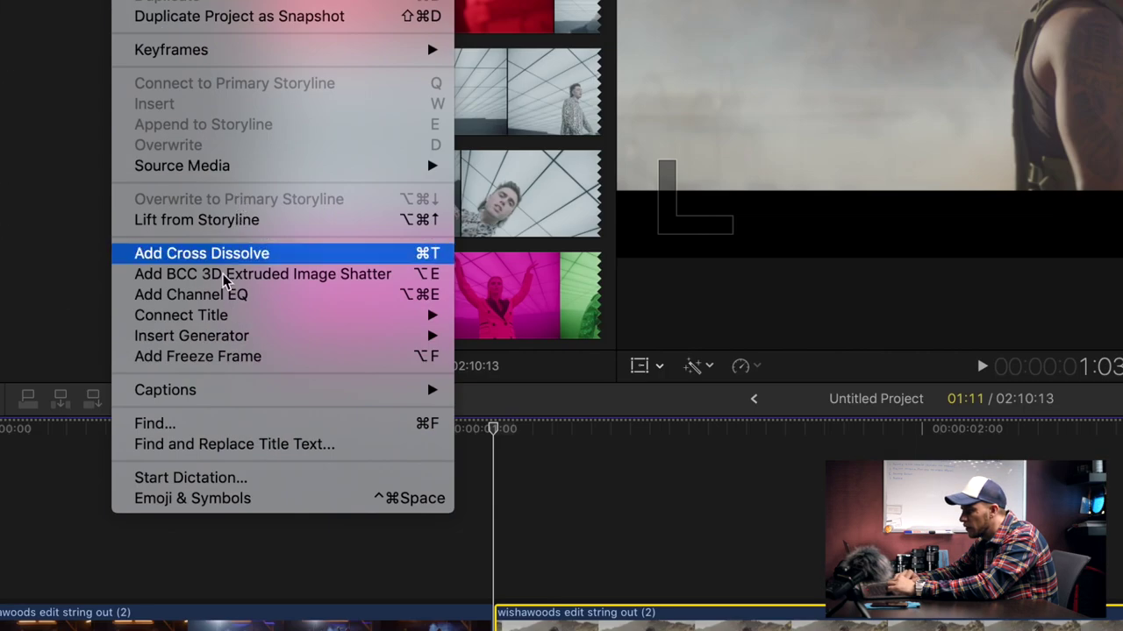
Add a freeze frame of the desert shot at the playhead and trim it much shorter
mouse_move(228, 340)
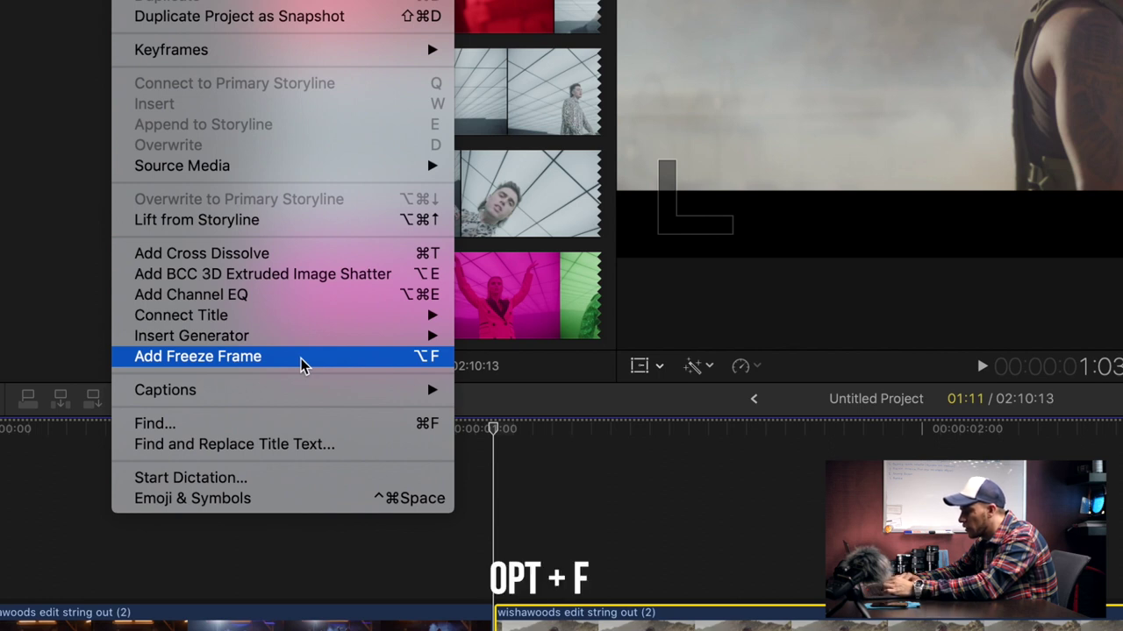
click(285, 359)
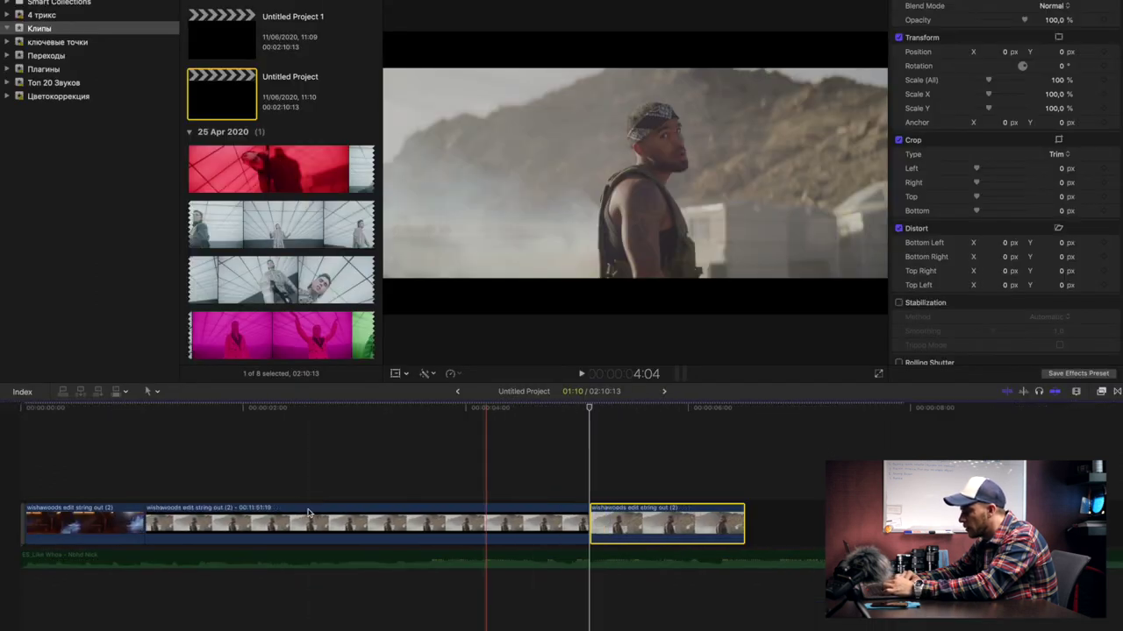
click(282, 479)
click(358, 495)
click(380, 501)
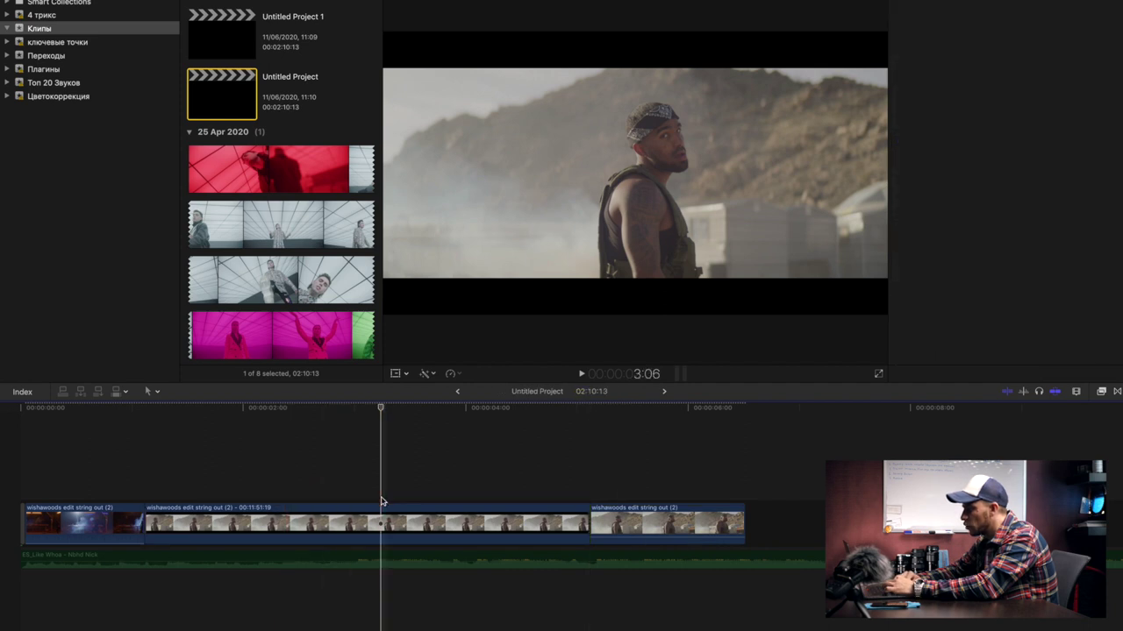
click(528, 512)
drag(585, 523, 182, 517)
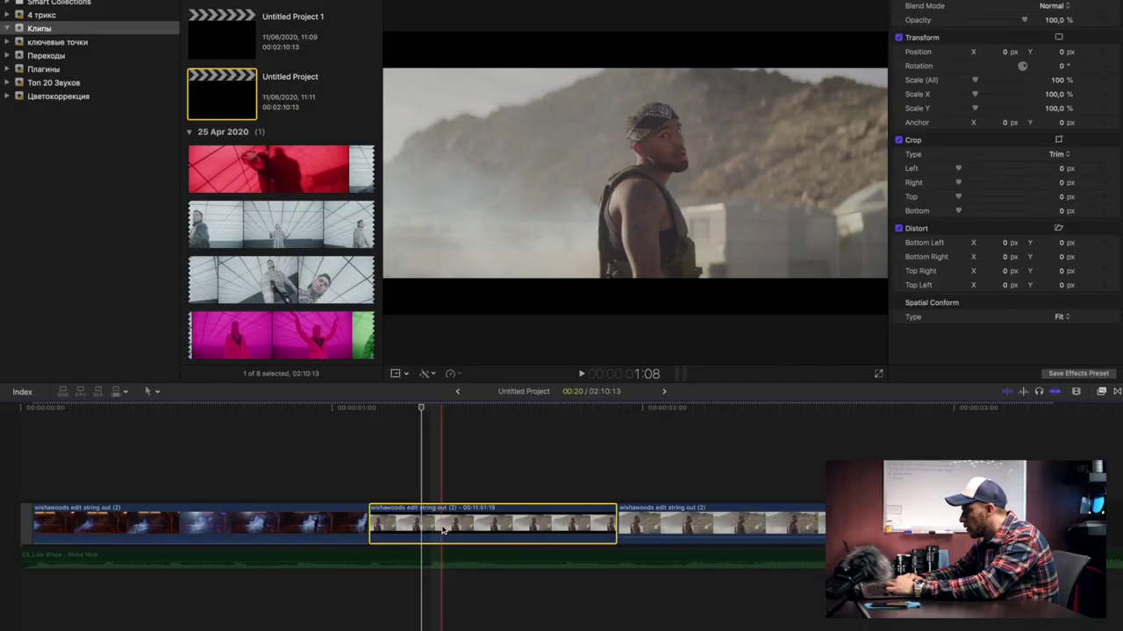
click(1101, 391)
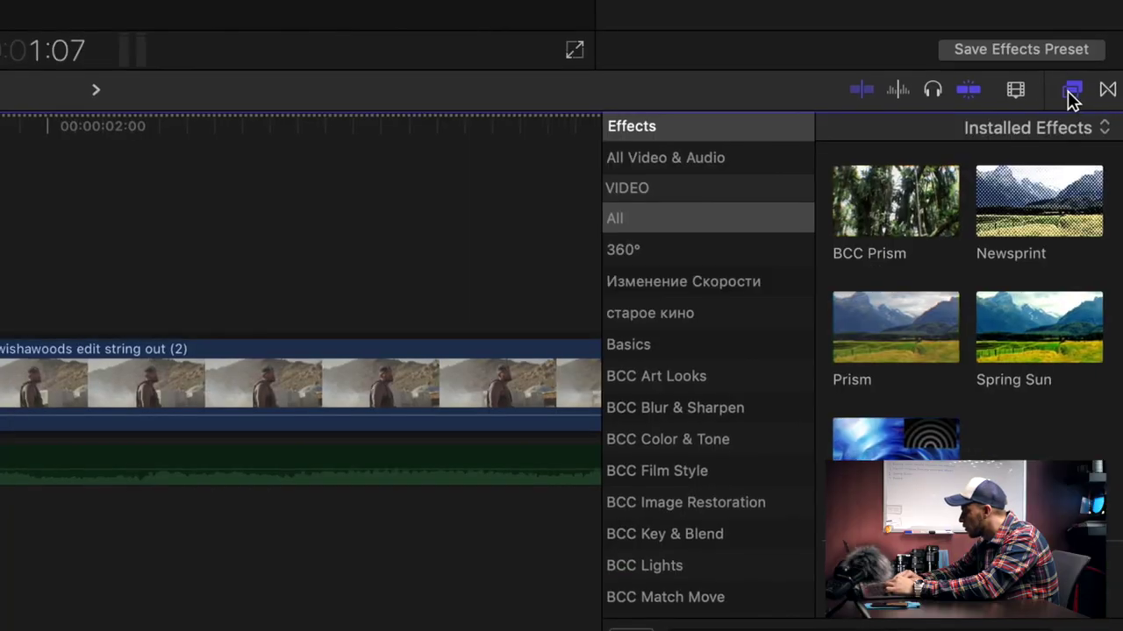
Show the Masks category in the Effects browser to apply Draw Mask to the desert clip
scroll(681, 497, down, 10)
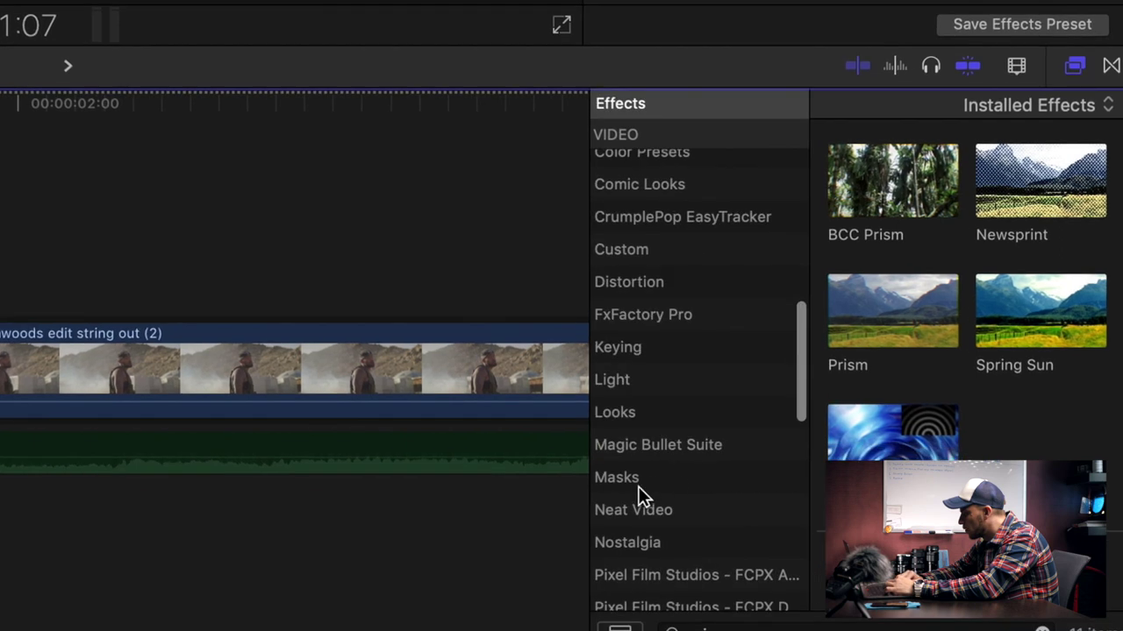
click(638, 485)
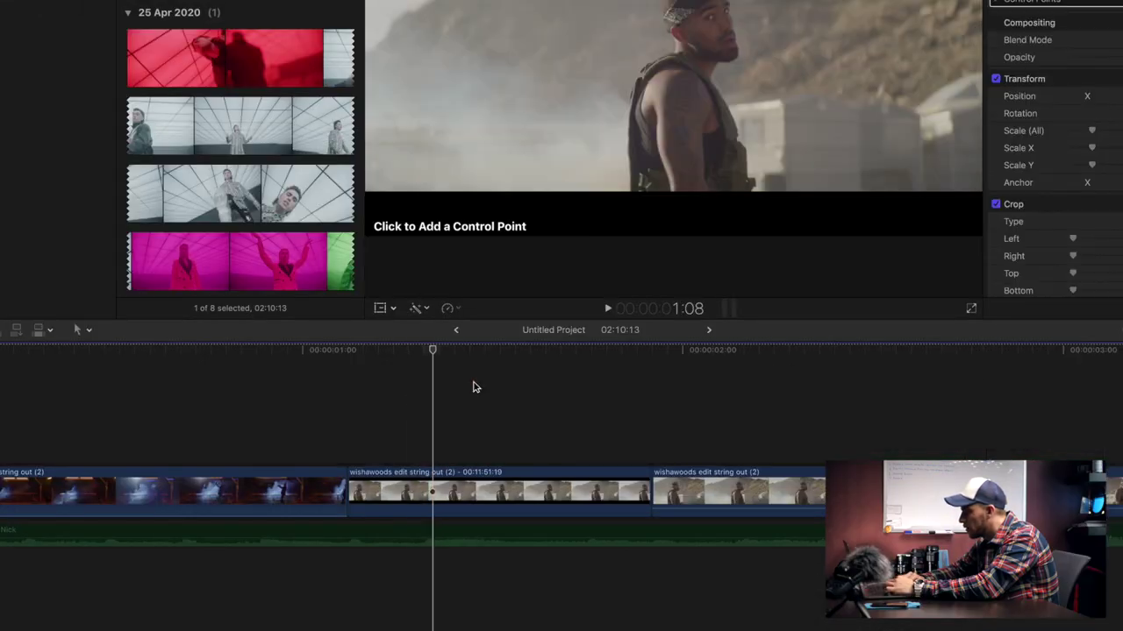
Lift the desert clip above the night scene as a connected clip and shorten its end
drag(436, 491, 369, 451)
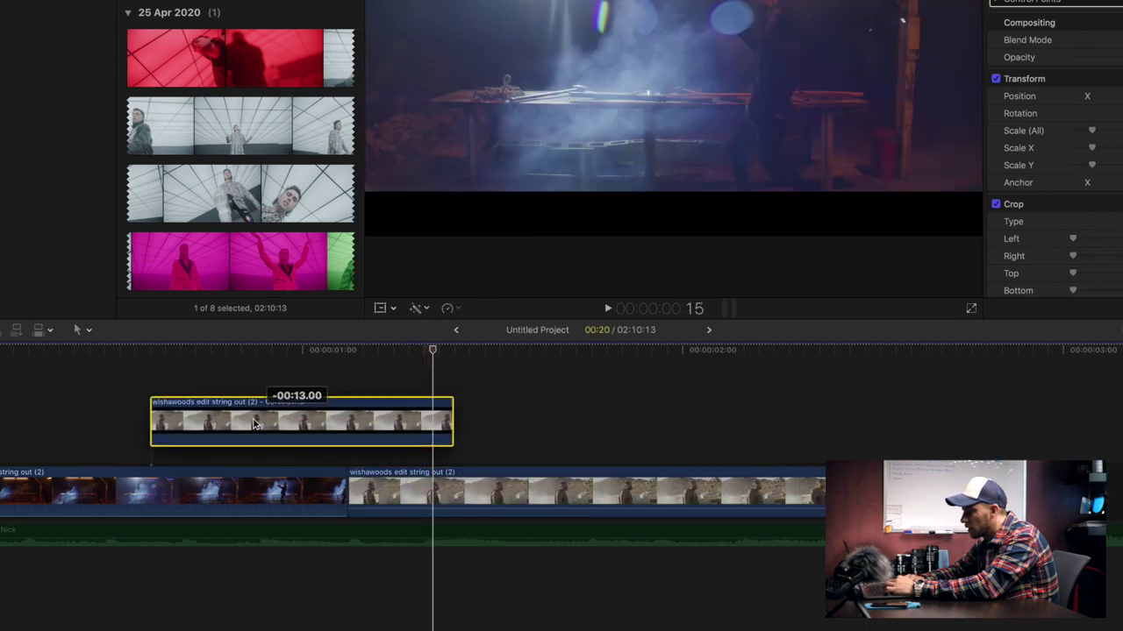
drag(452, 430, 346, 428)
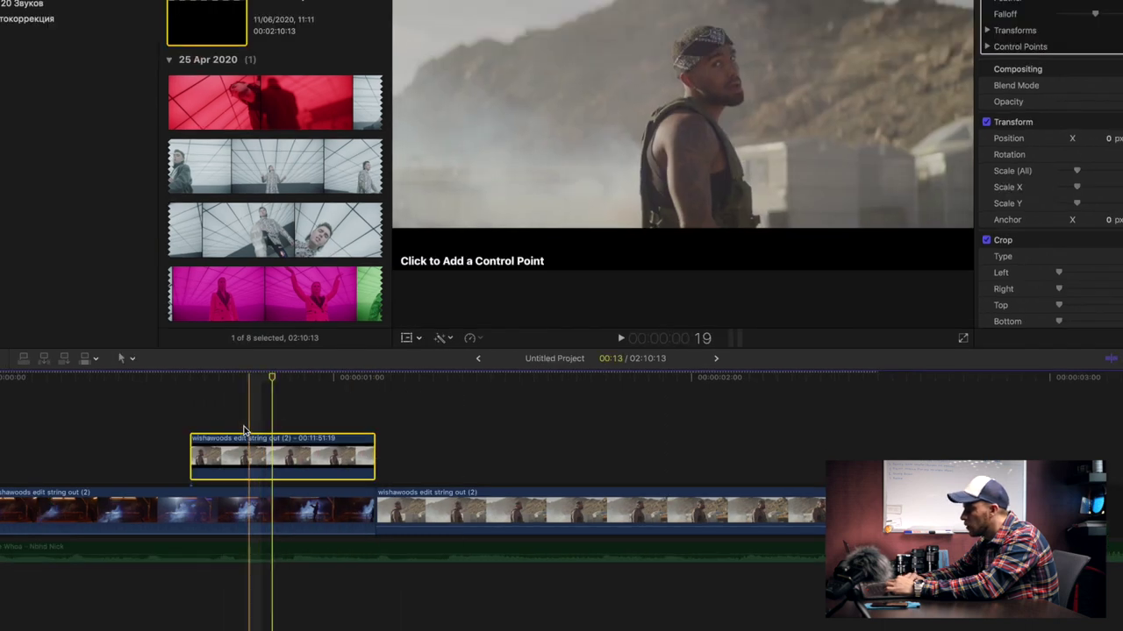
click(305, 443)
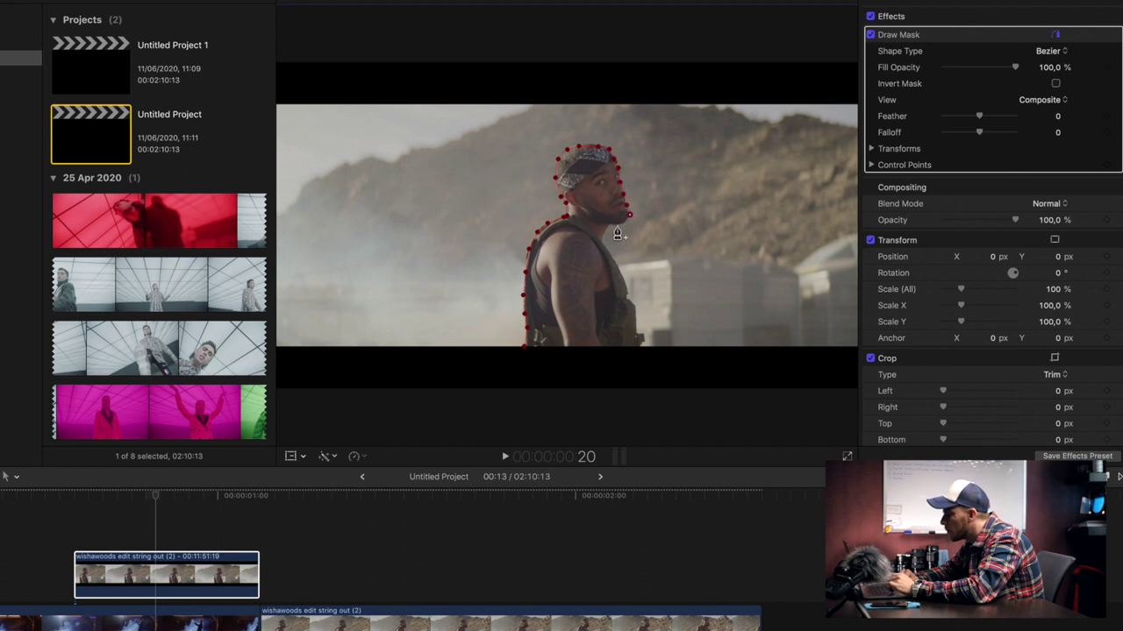
Close the mask outline around the man and set its Feather to 17
click(525, 349)
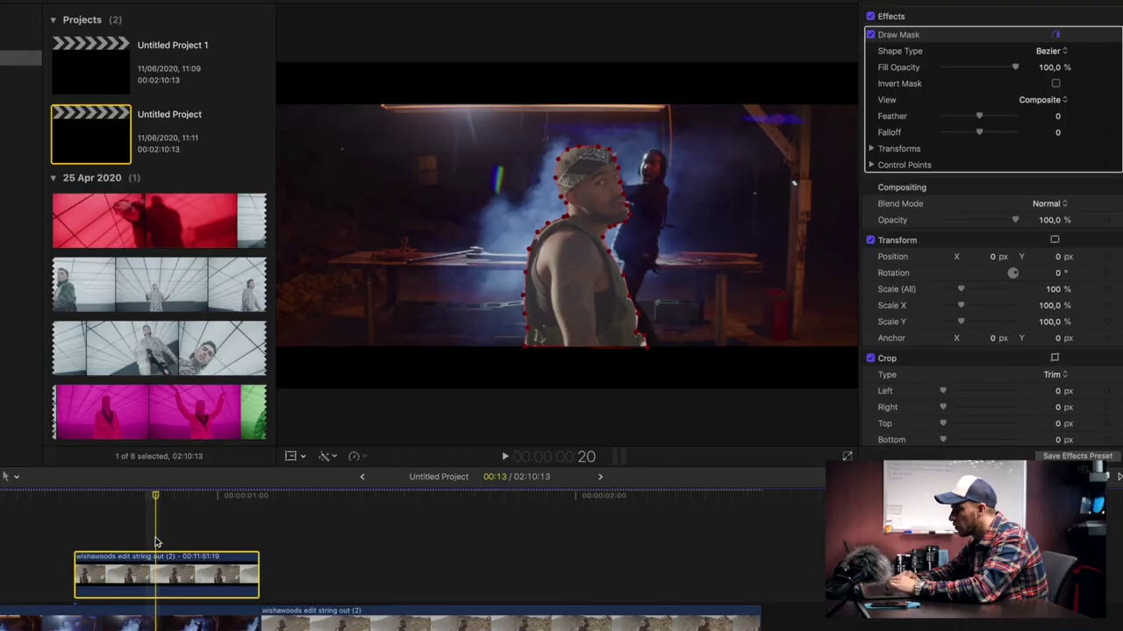
click(157, 542)
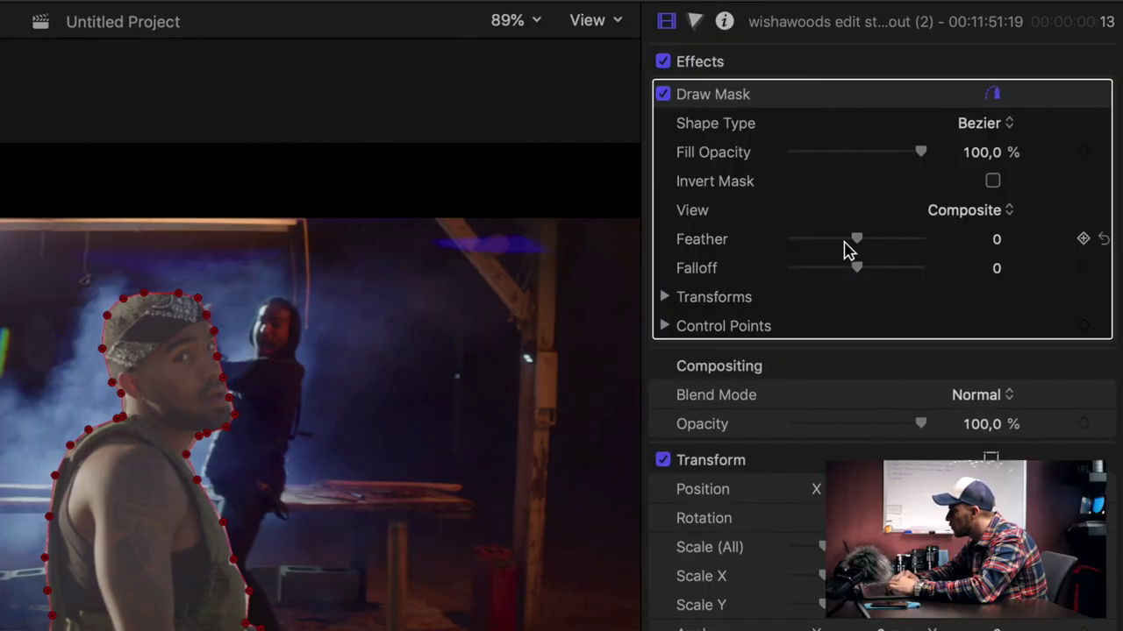
drag(982, 122, 985, 124)
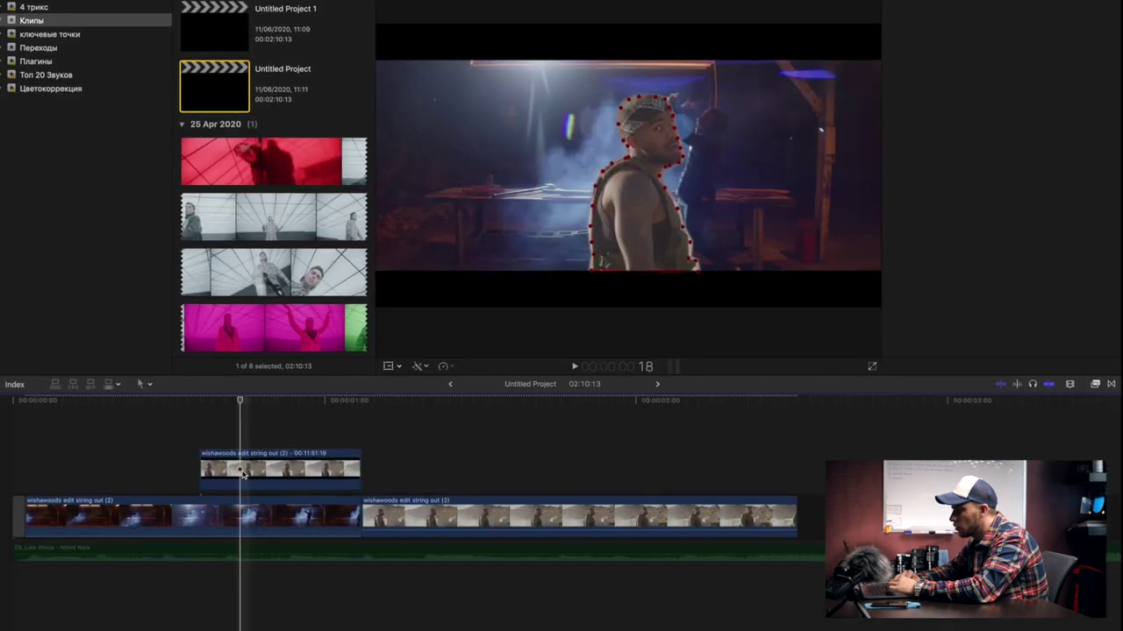
Trim a few frames off the start of the lower night clip
click(249, 473)
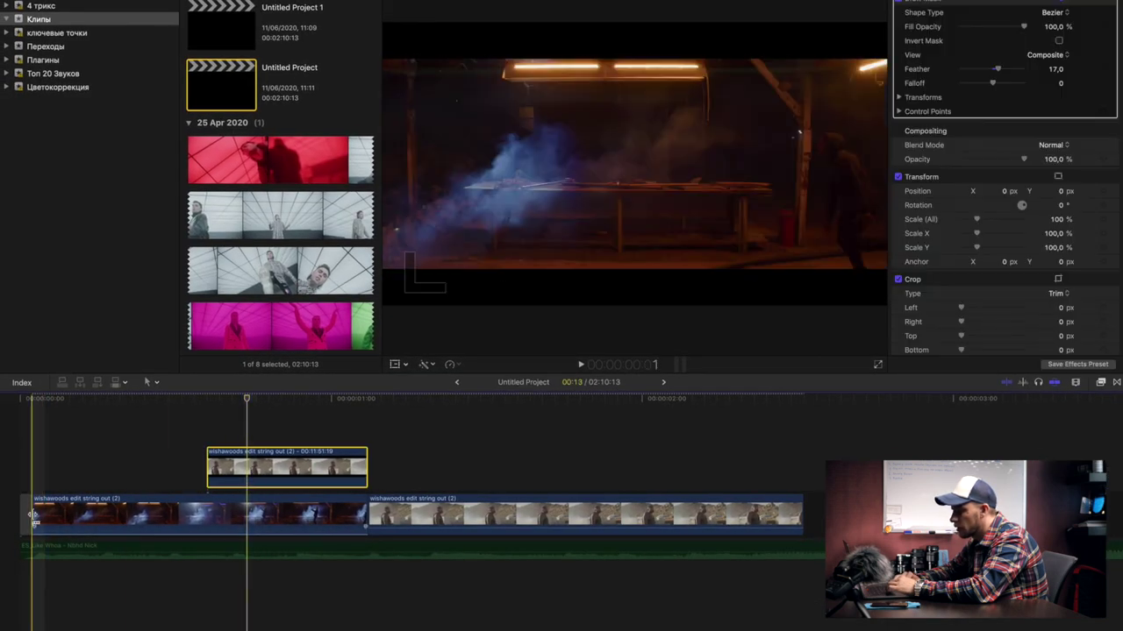
drag(33, 513, 1, 513)
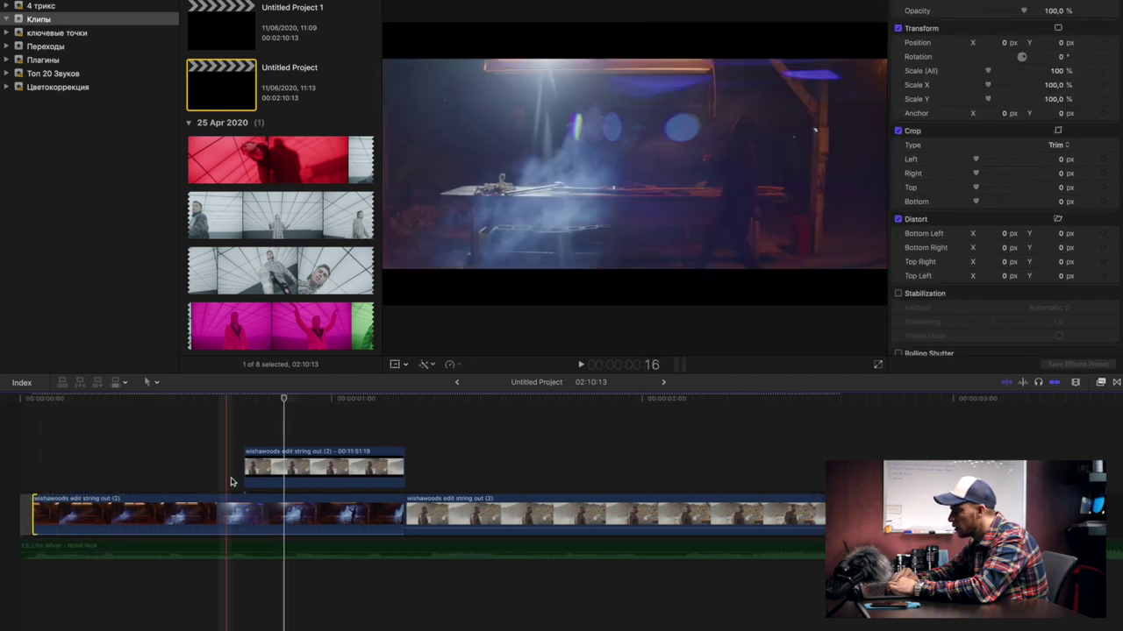
click(270, 464)
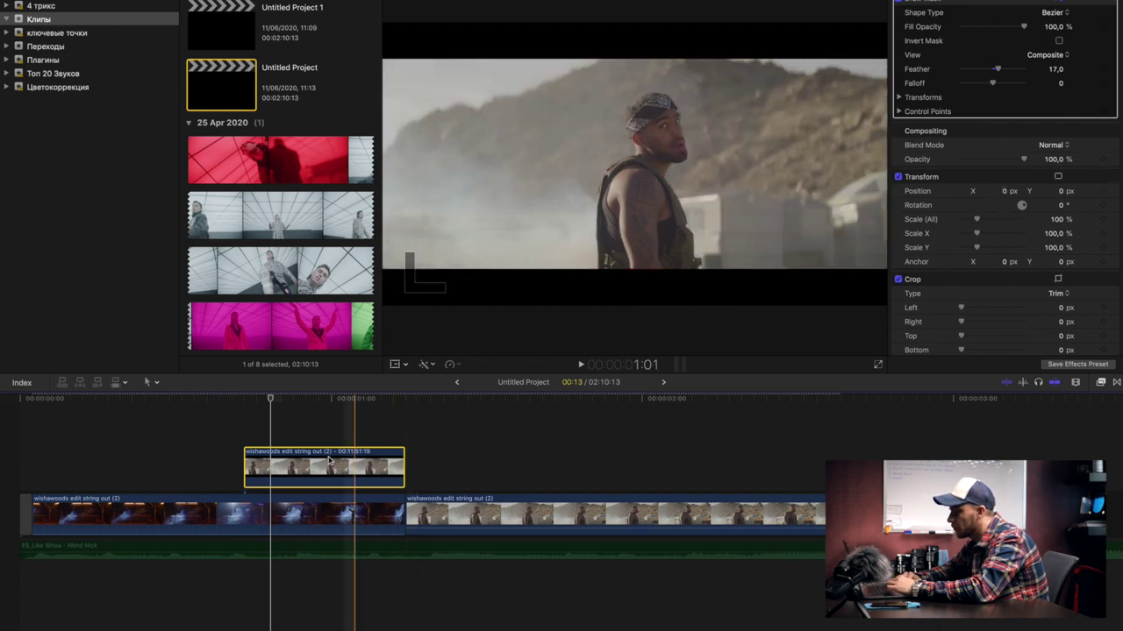
Try shifting the masked man right, then reset his horizontal Position to 0
key(Up)
drag(1006, 190, 1090, 194)
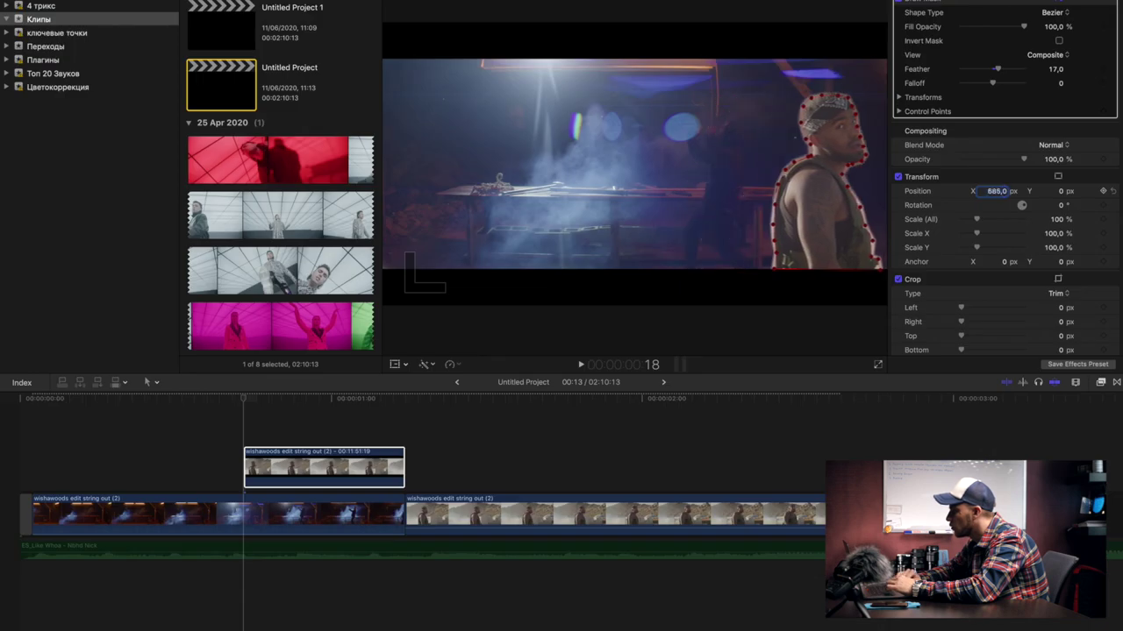
key(Right)
key(Right)
key(Right)
click(992, 191)
text(0)
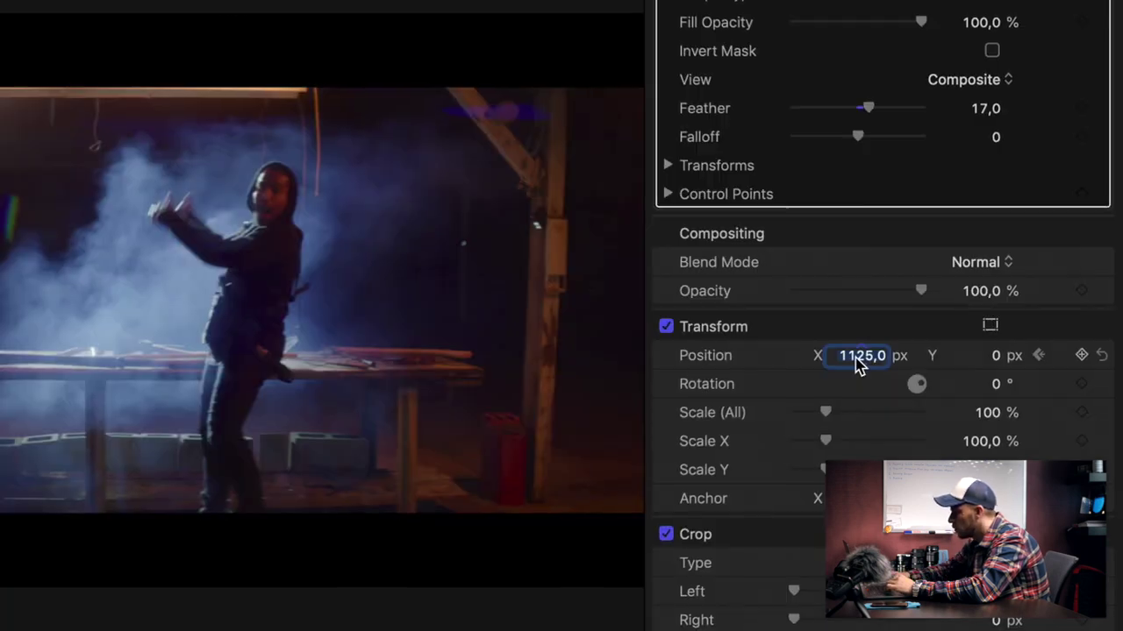
key(Return)
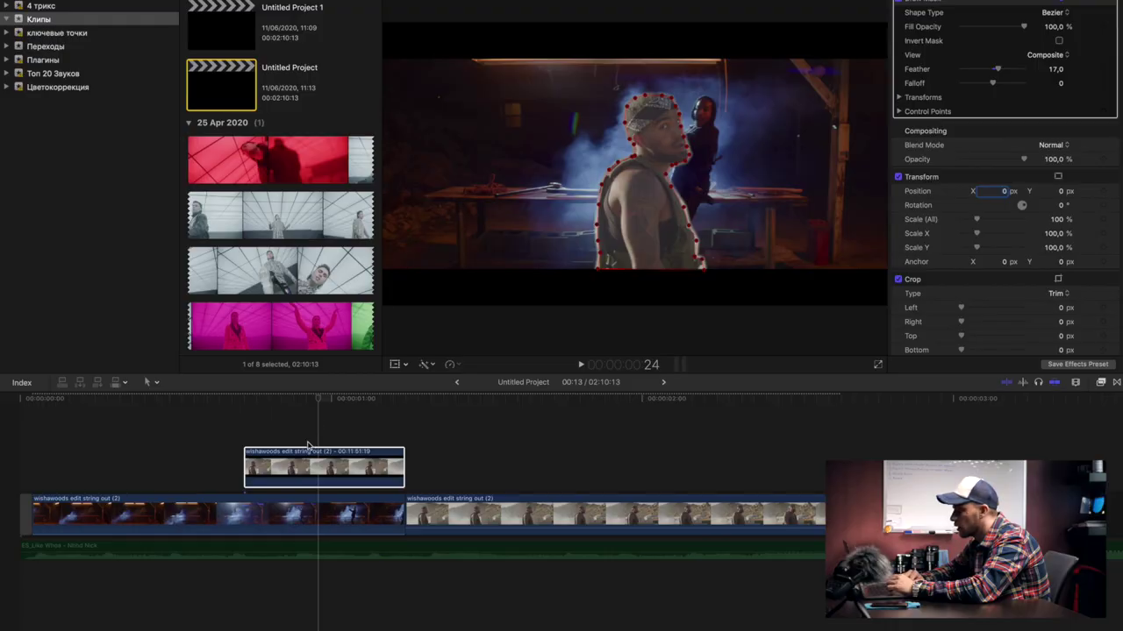
Move the masked man off-frame right (X 1130.3 px) and keyframe that starting position
click(308, 451)
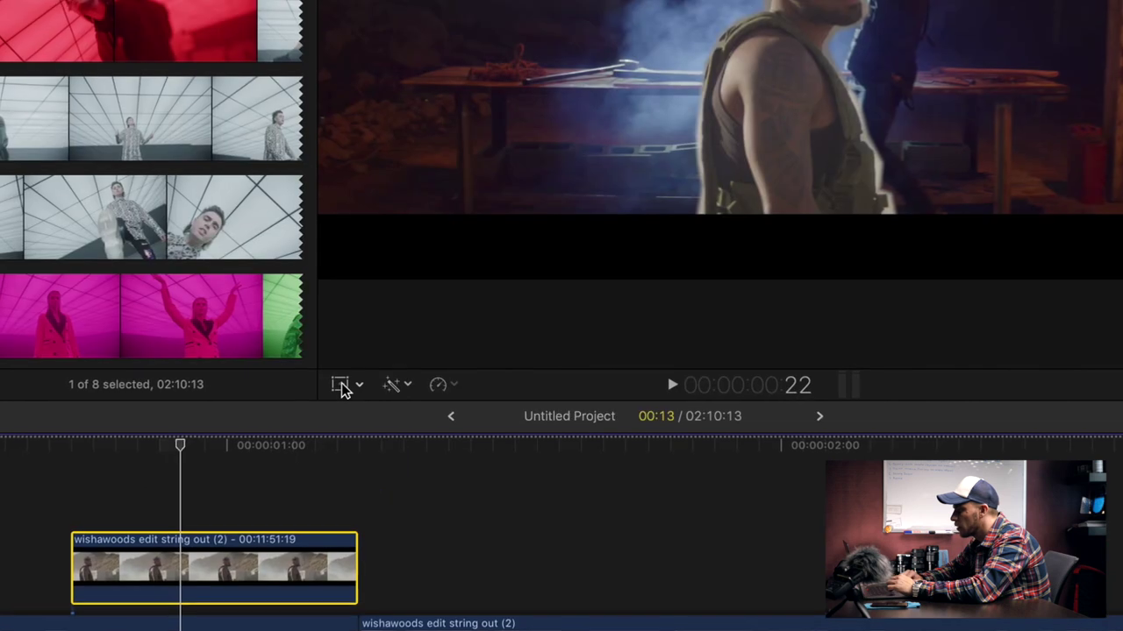
click(394, 364)
mouse_move(660, 219)
mouse_down()
mouse_move(897, 212)
mouse_move(861, 221)
mouse_up()
click(409, 31)
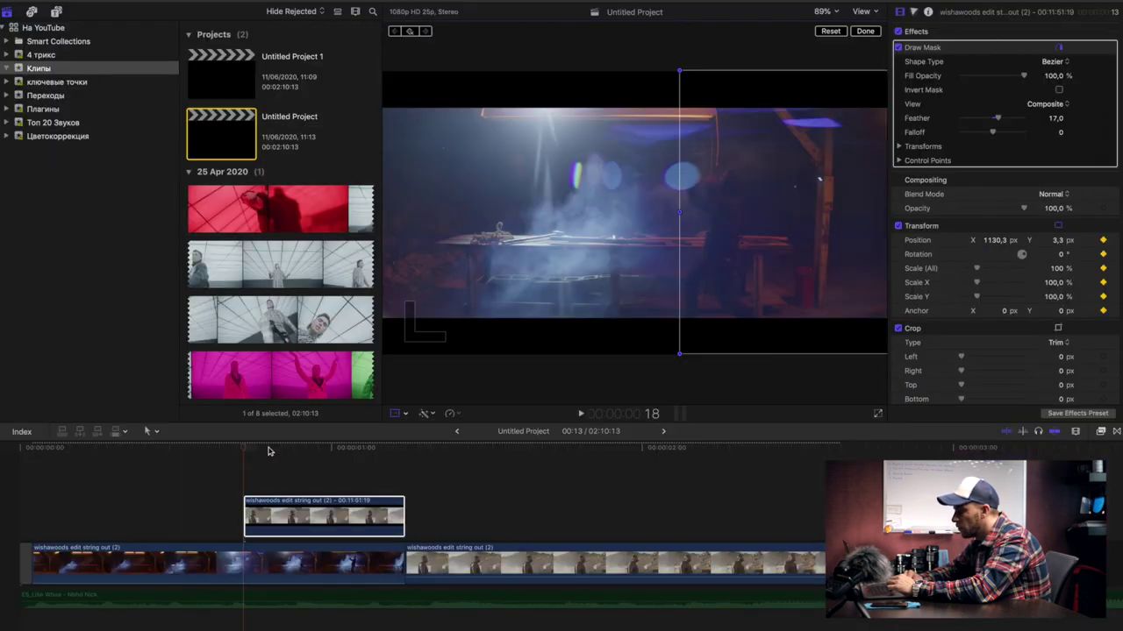
Later in the clip, slide the man back to centre (X 4.2, Y −5.6 px) and preview the motion
drag(269, 452, 341, 457)
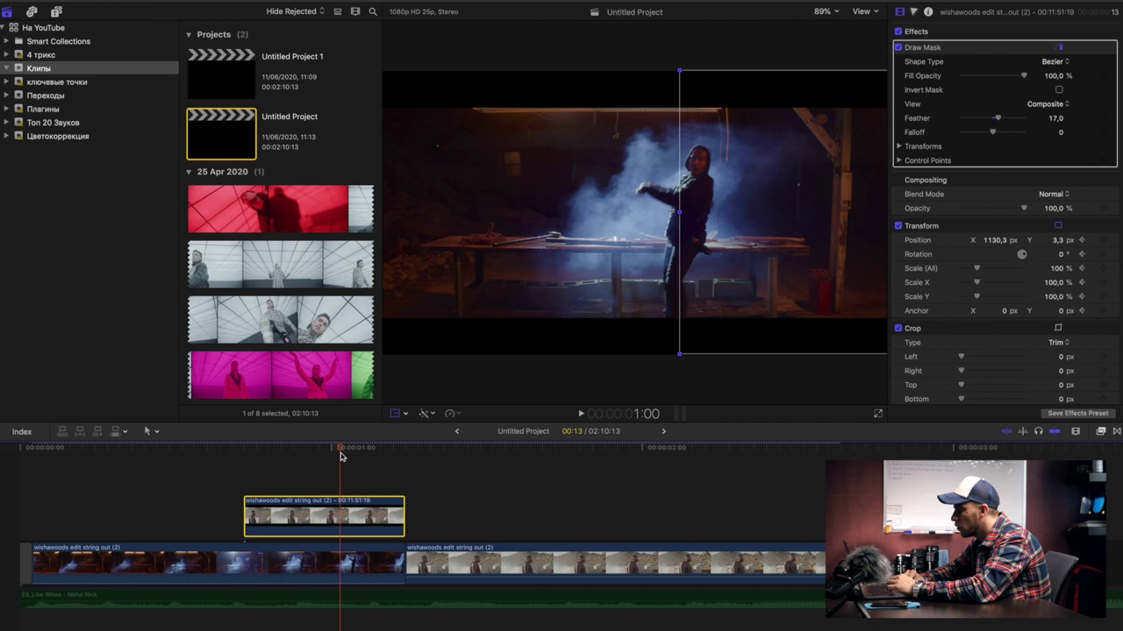
drag(861, 250, 547, 250)
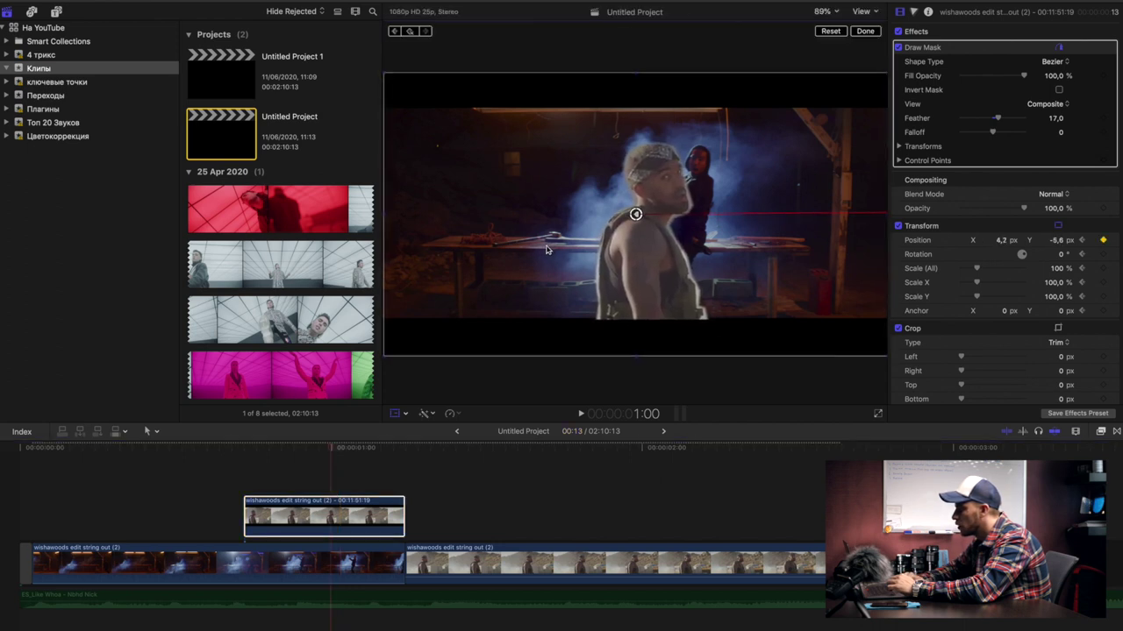
key(space)
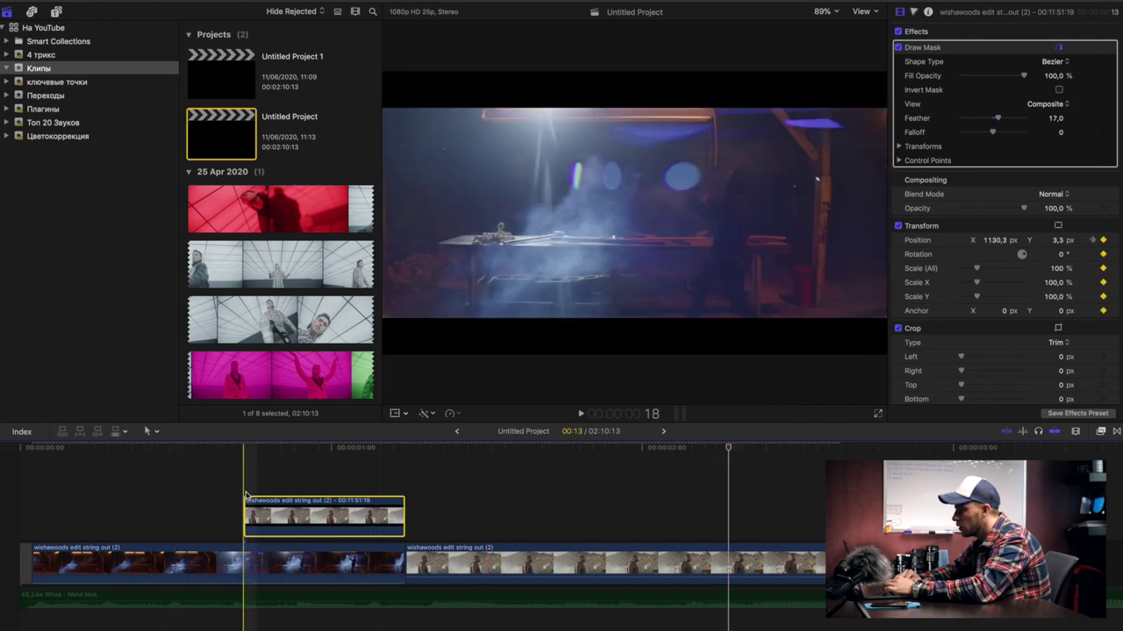
key(space)
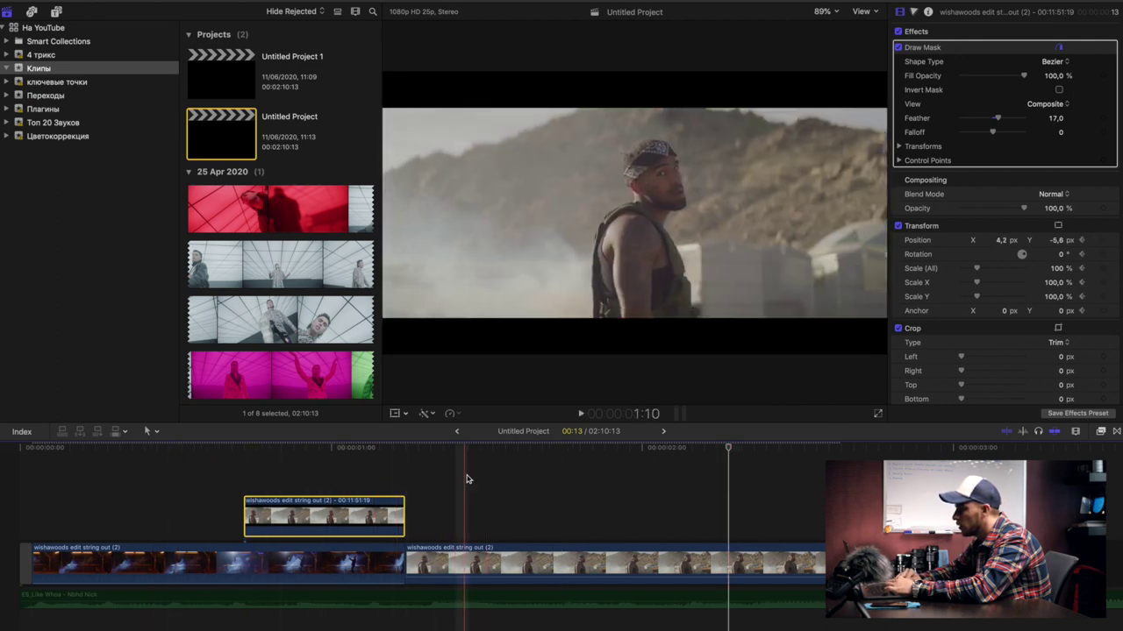
click(349, 489)
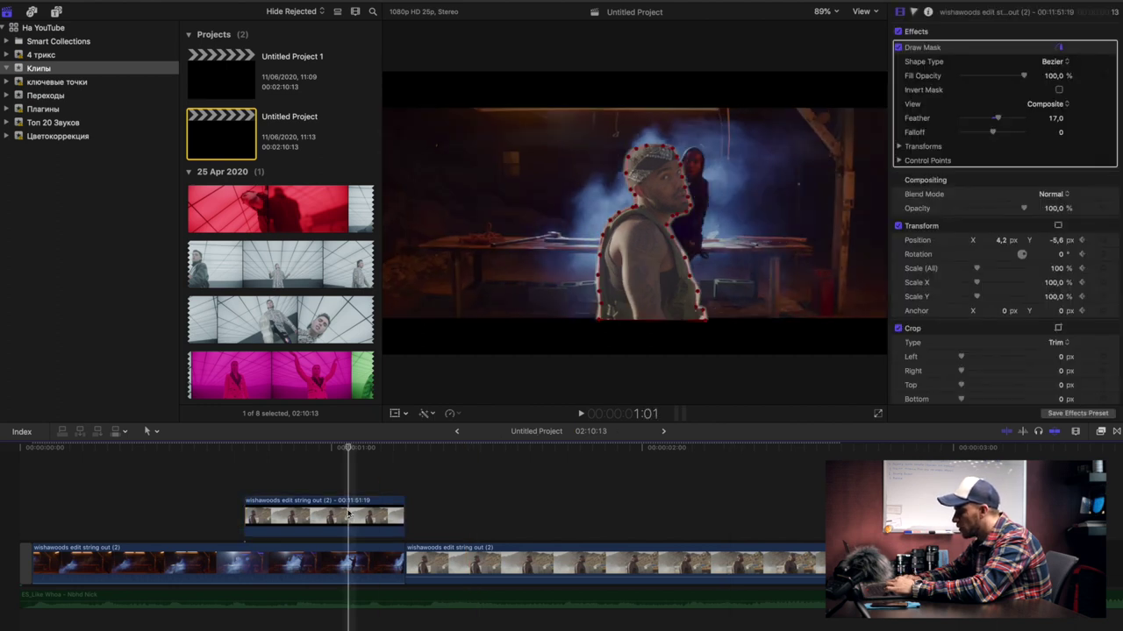
click(324, 517)
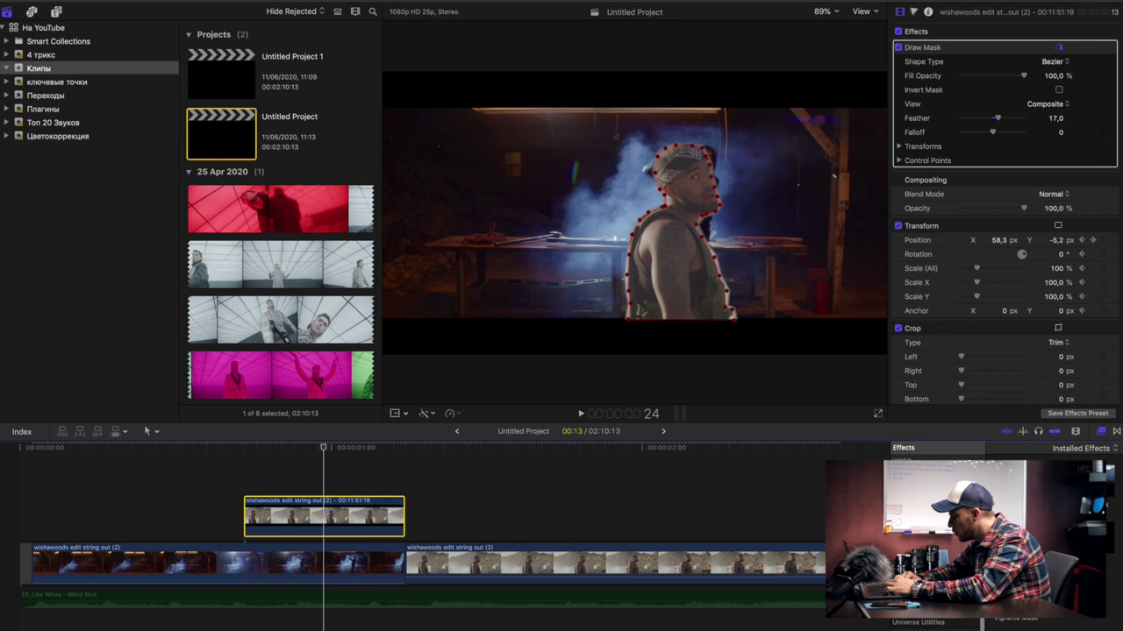
Apply a Directional blur to the connected clip with amount 3
click(912, 559)
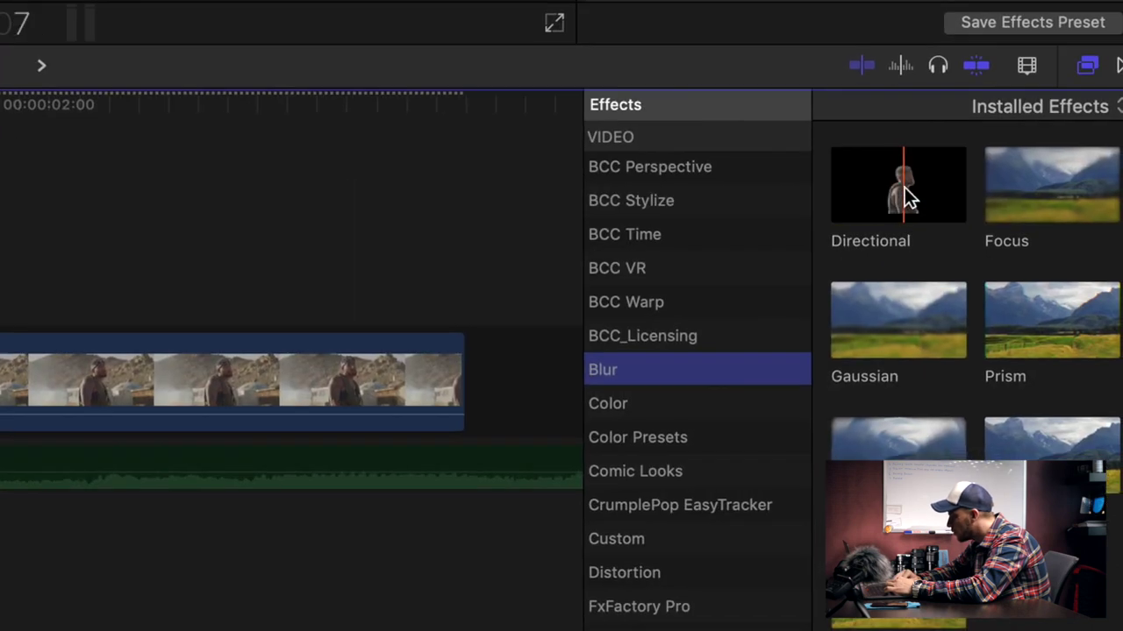
drag(908, 198, 313, 509)
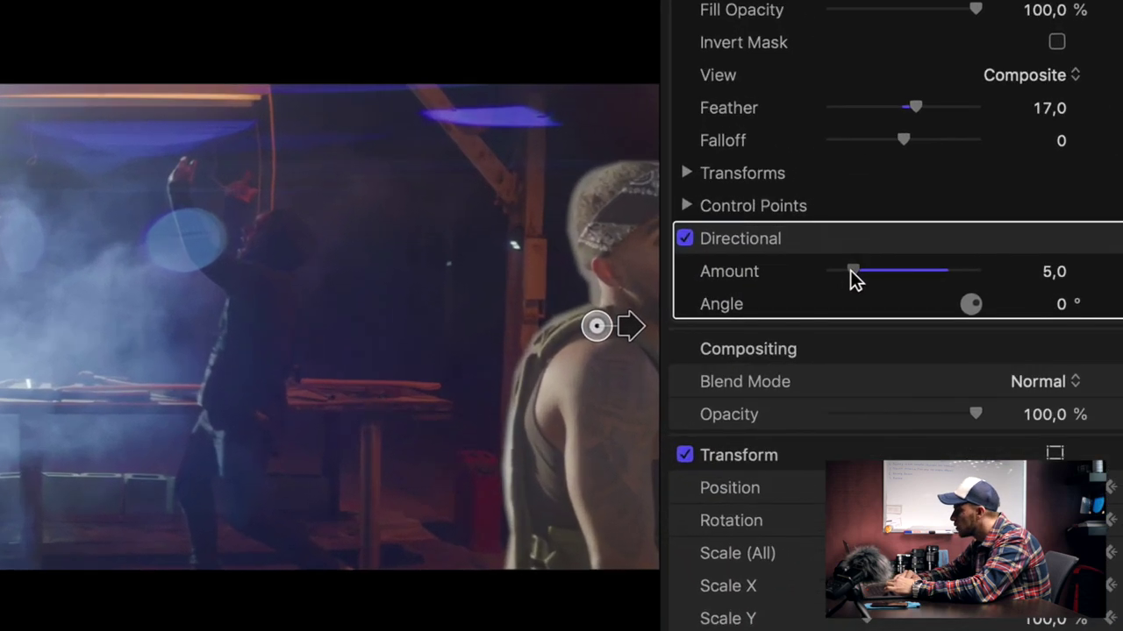
drag(851, 273, 843, 279)
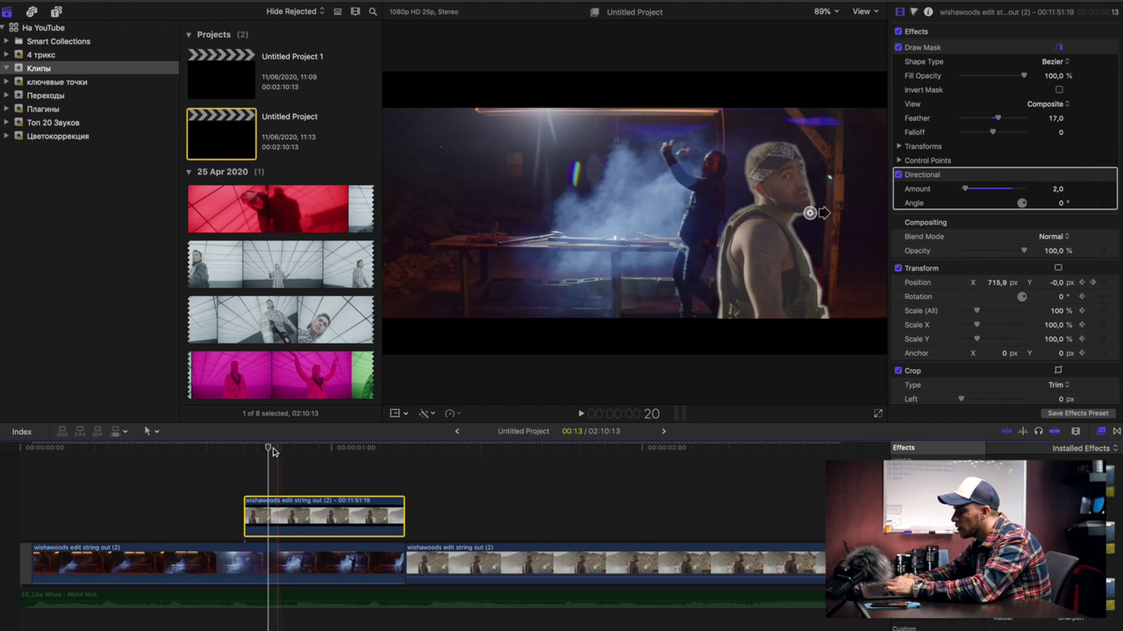
Preview the blurred slide-in, shorten the clip's end, and shift it +00:04 later
click(303, 449)
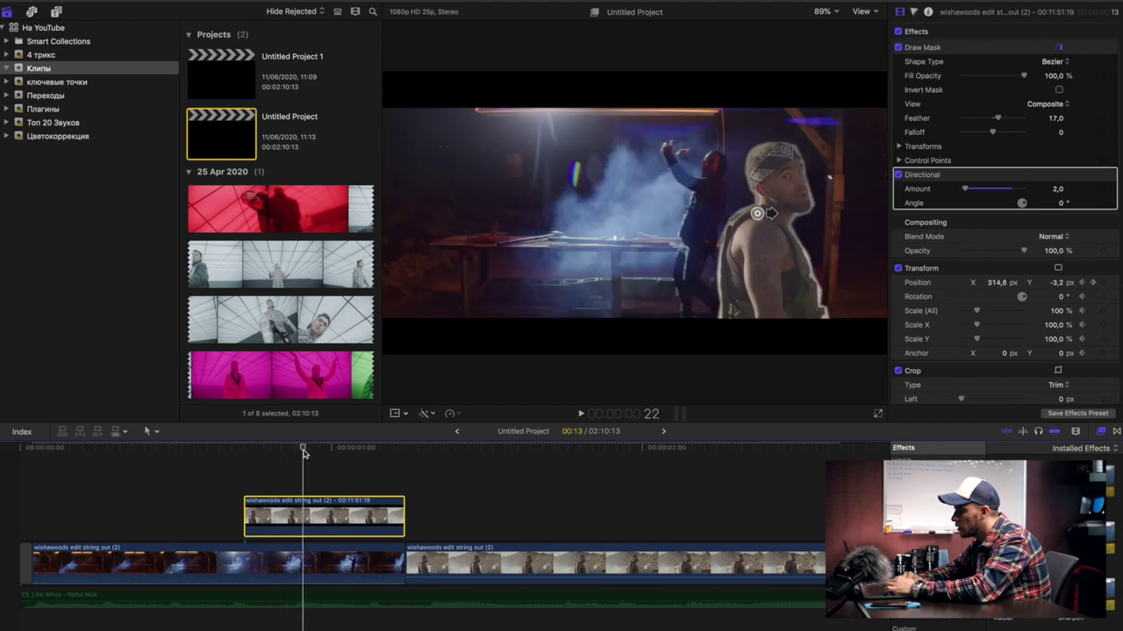
drag(304, 452, 308, 452)
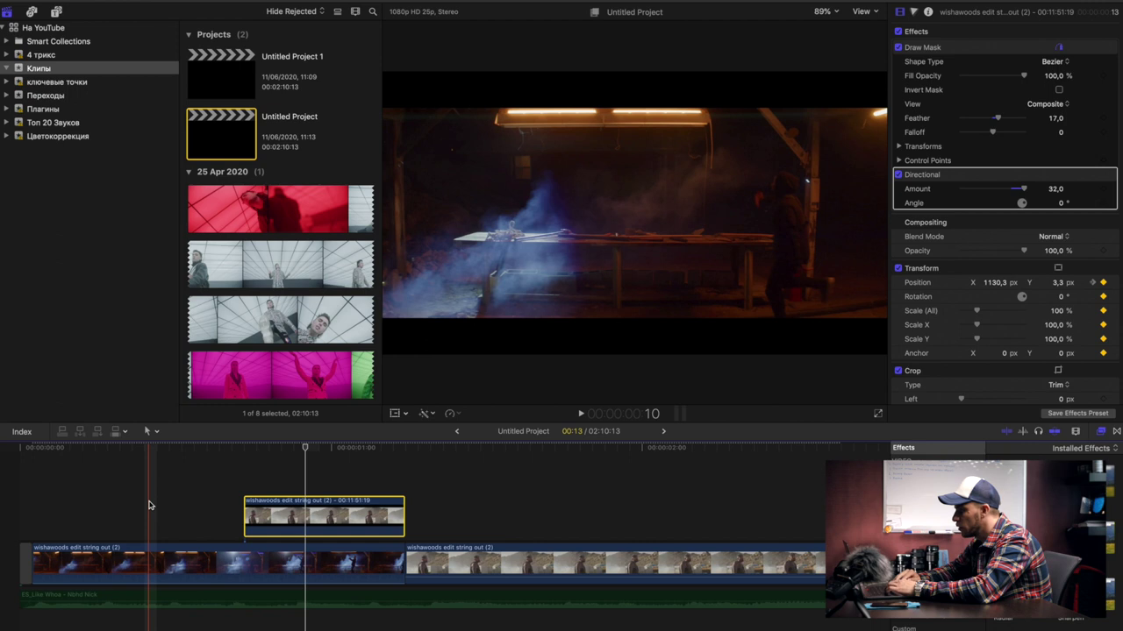
key(space)
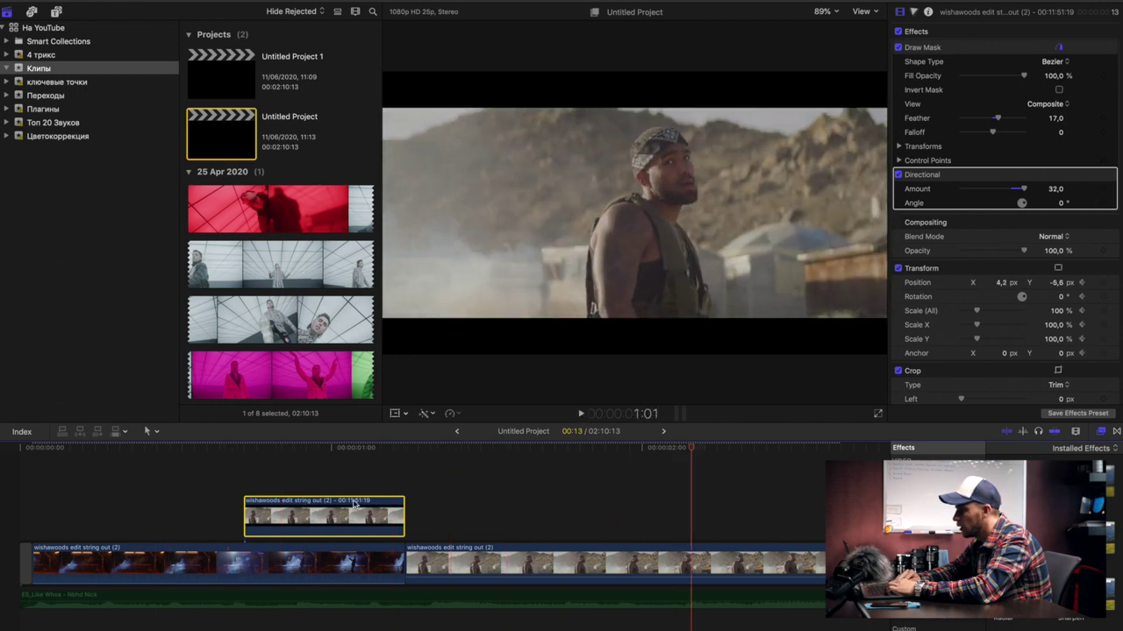
drag(404, 508, 361, 515)
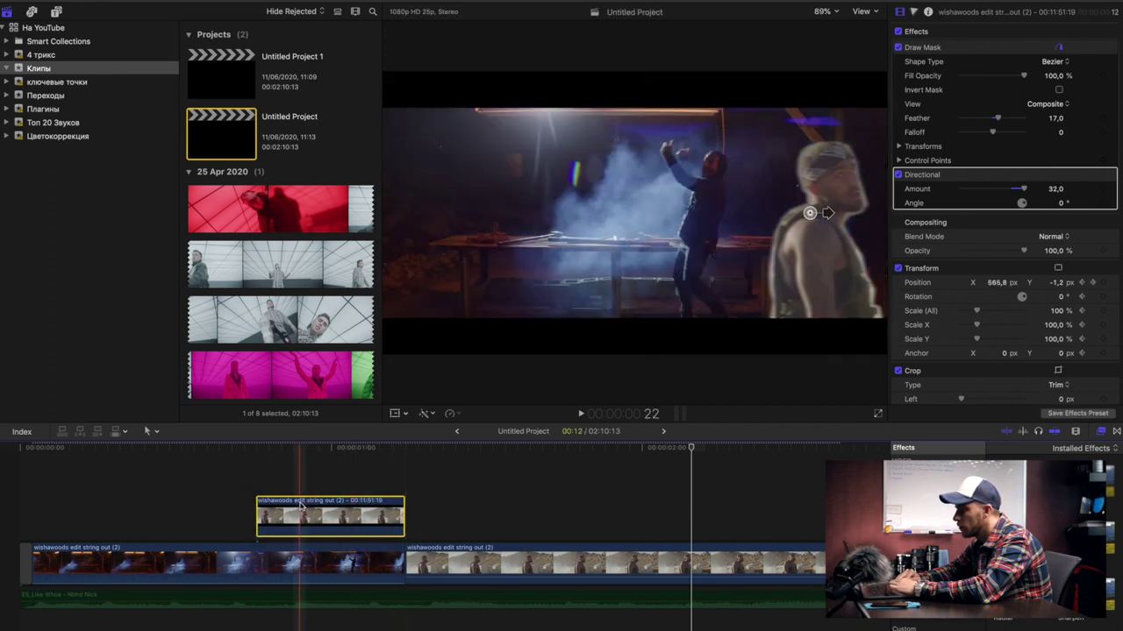
key(Home)
key(space)
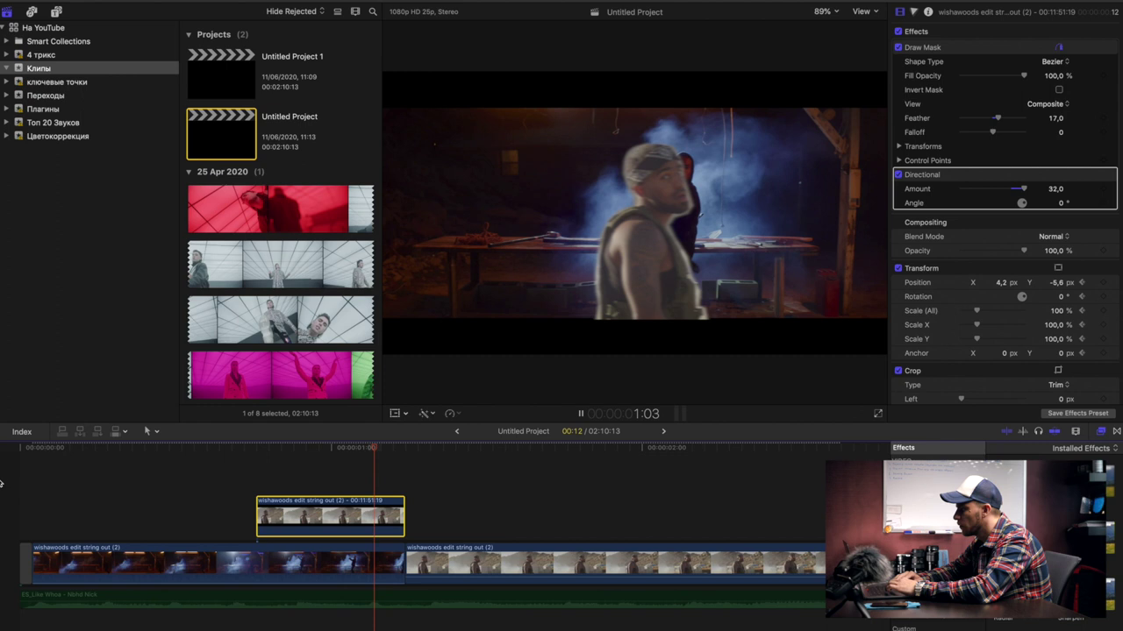
drag(323, 521, 373, 521)
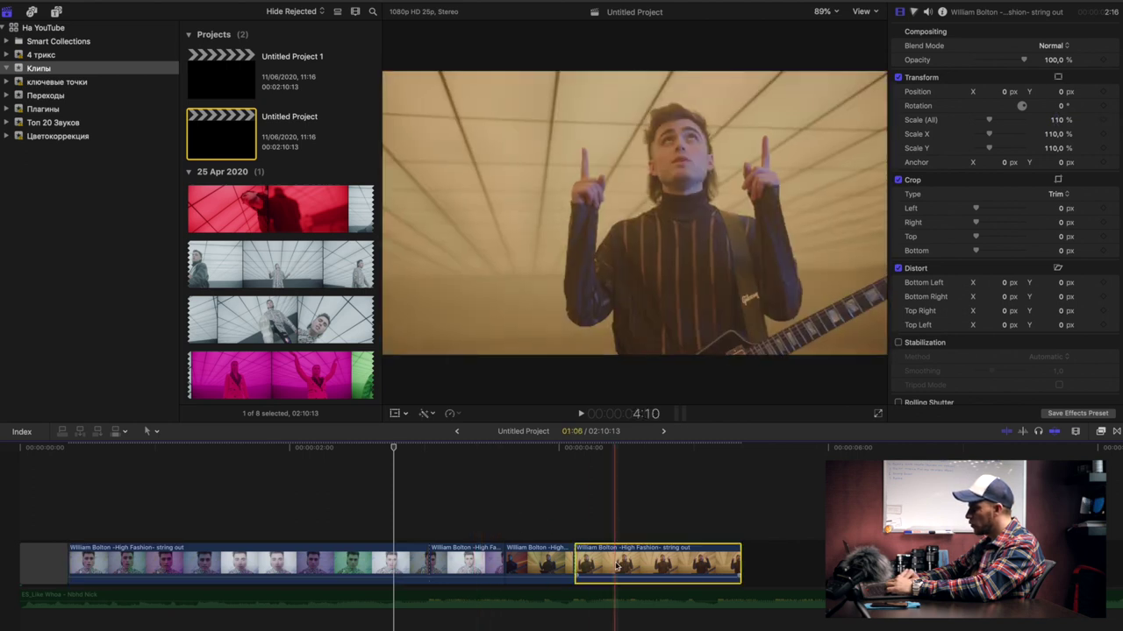
Select the short close-up High Fashion clip to bring up its Transform settings
click(477, 559)
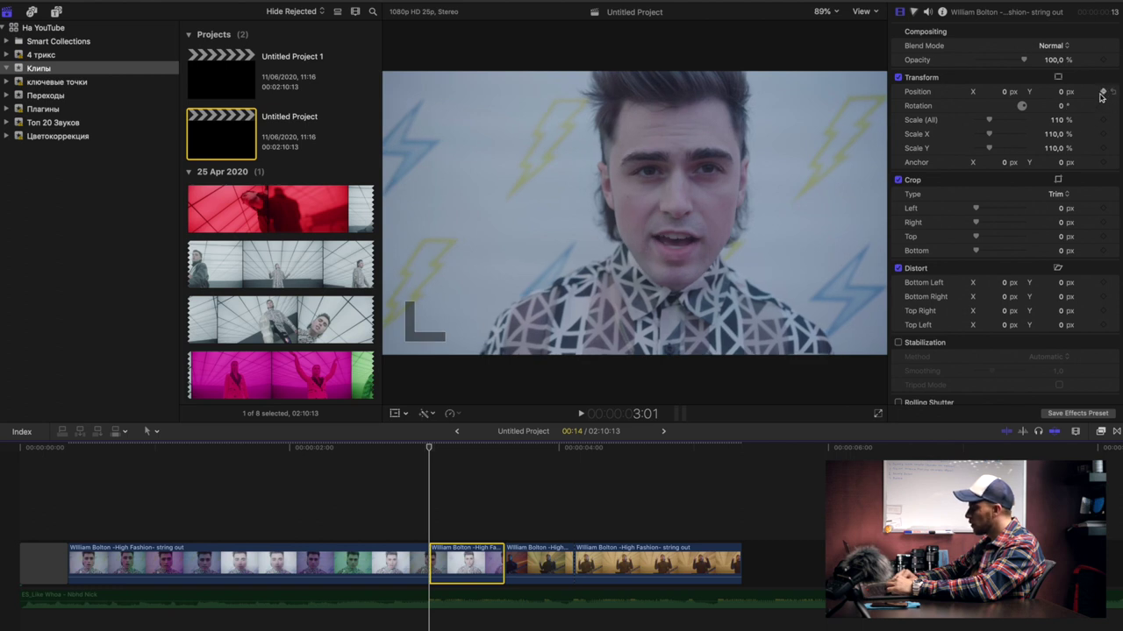
A few frames into the close-up, offset Position to about X 30.5 px, Y −23.3 px
click(443, 557)
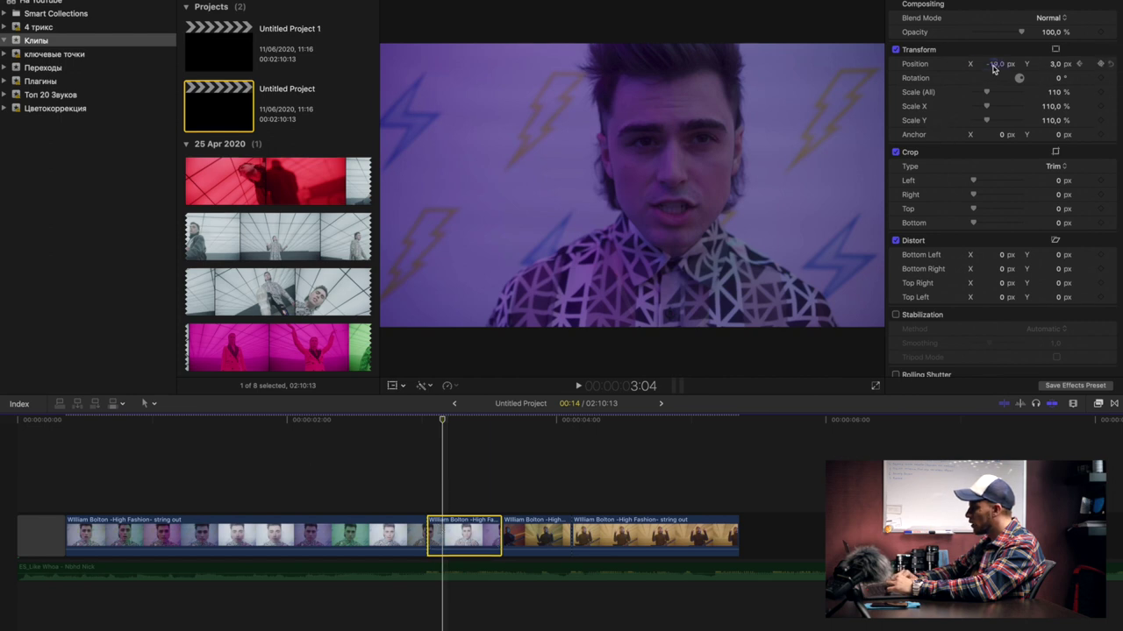
drag(1056, 64, 1048, 74)
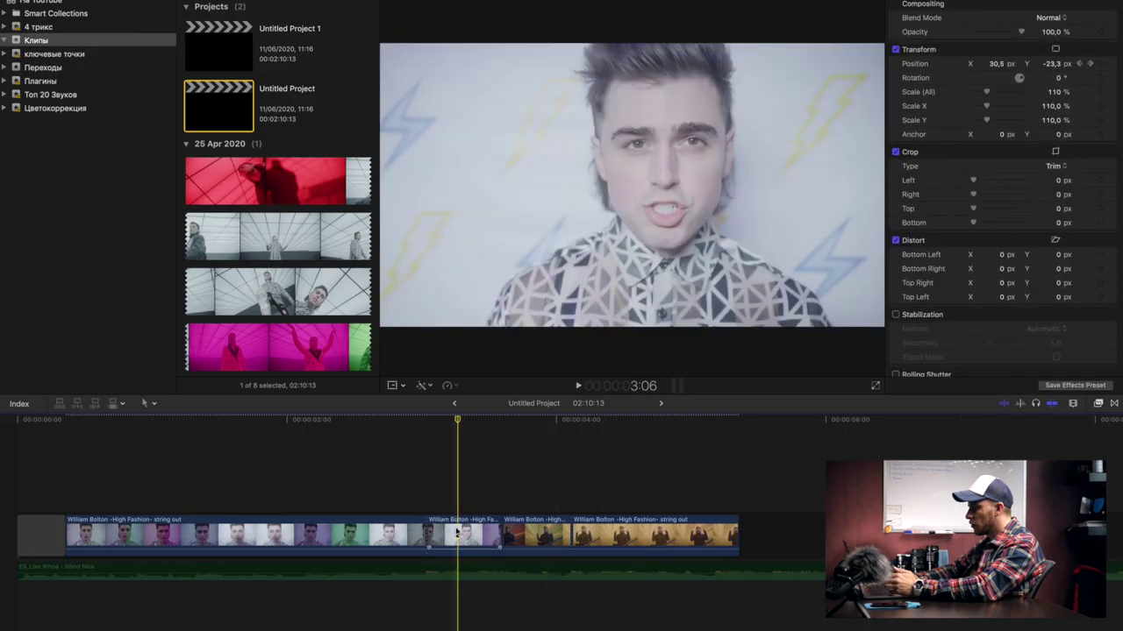
scroll(445, 530, right, 2)
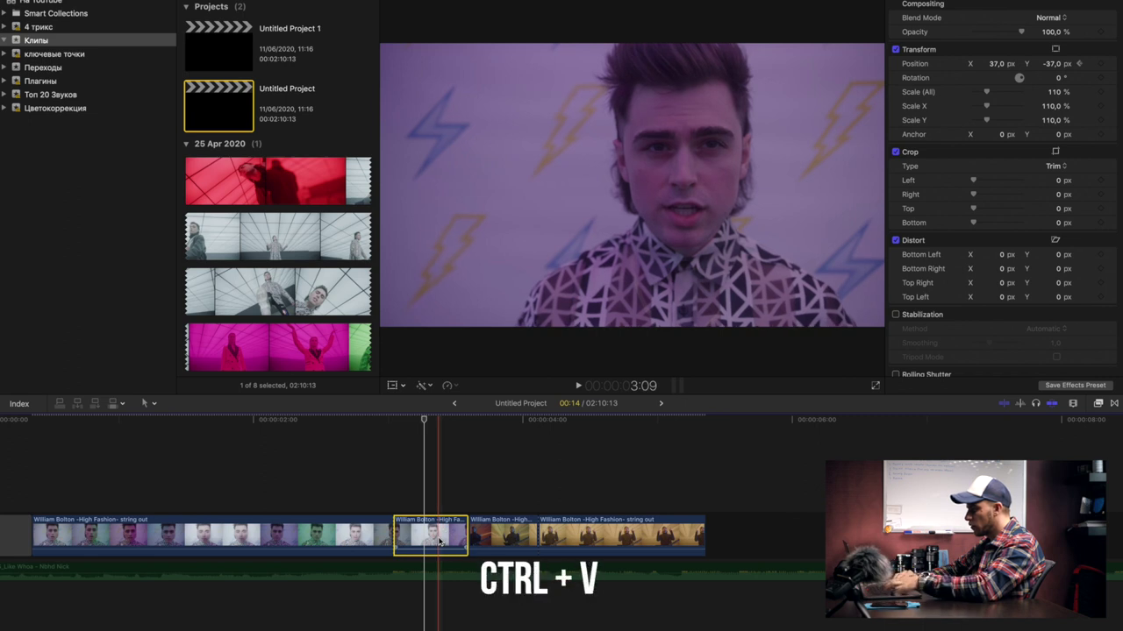
Show the close-up's Video Animation and move its last shake keyframe later
key(ctrl+v)
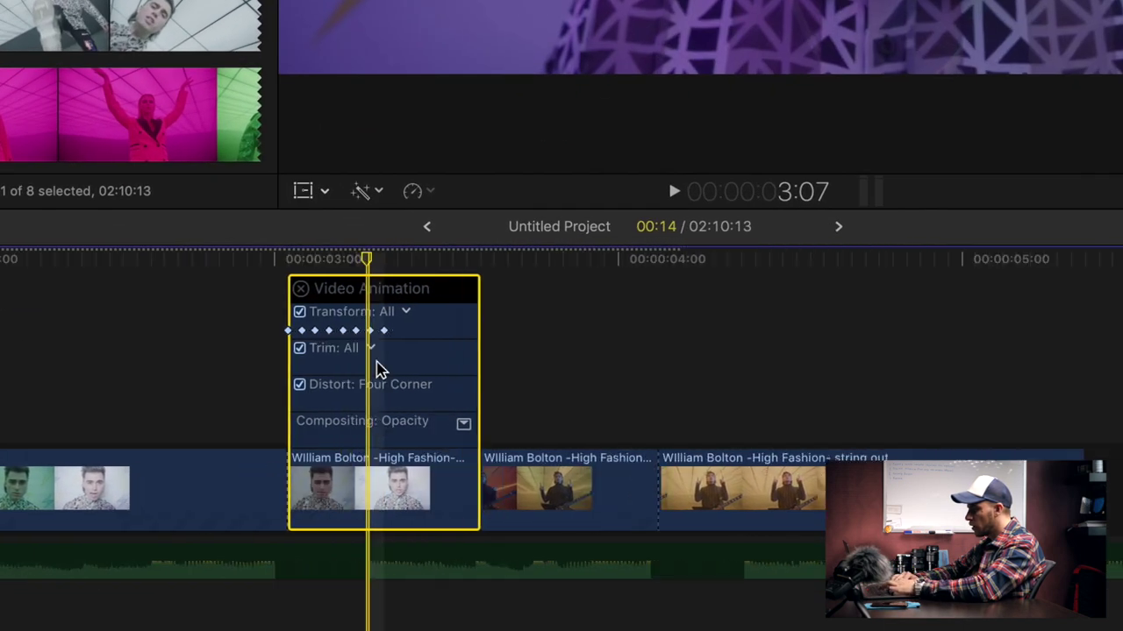
drag(384, 331, 397, 331)
click(403, 337)
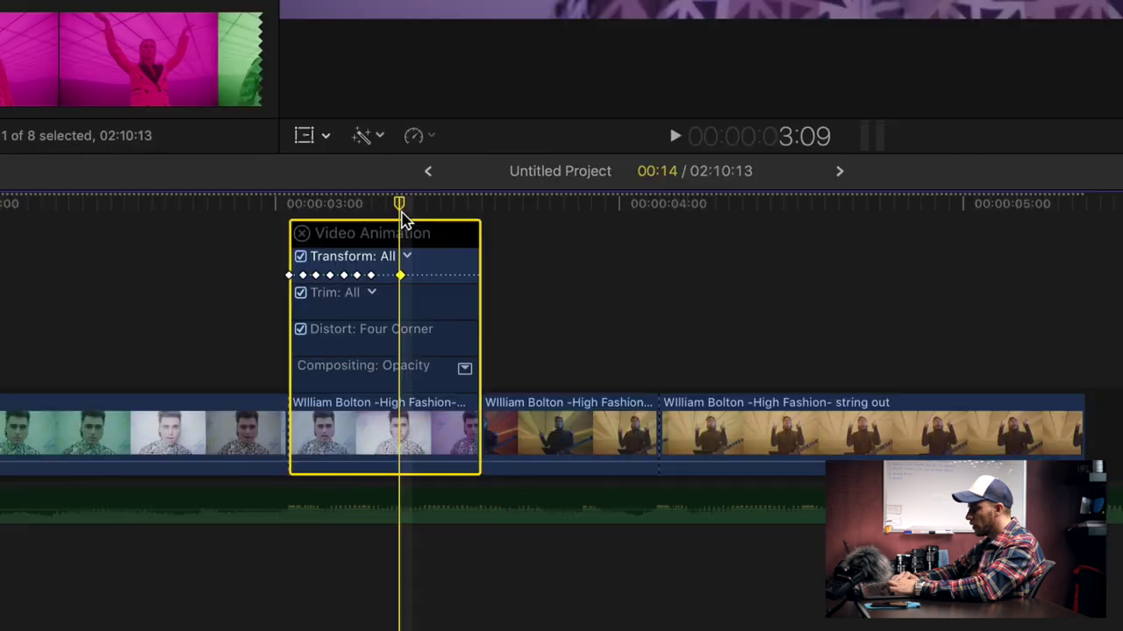
Paste the close-up's Transform shake attributes onto the guitarist clip that follows it
click(565, 440)
key(ctrl+v)
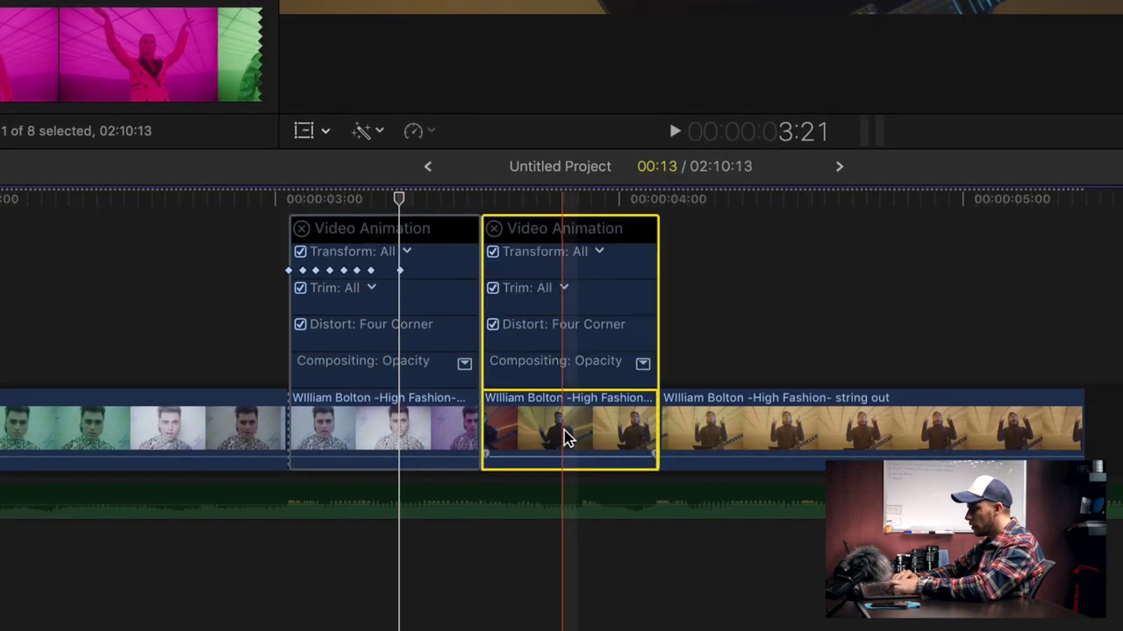
click(422, 436)
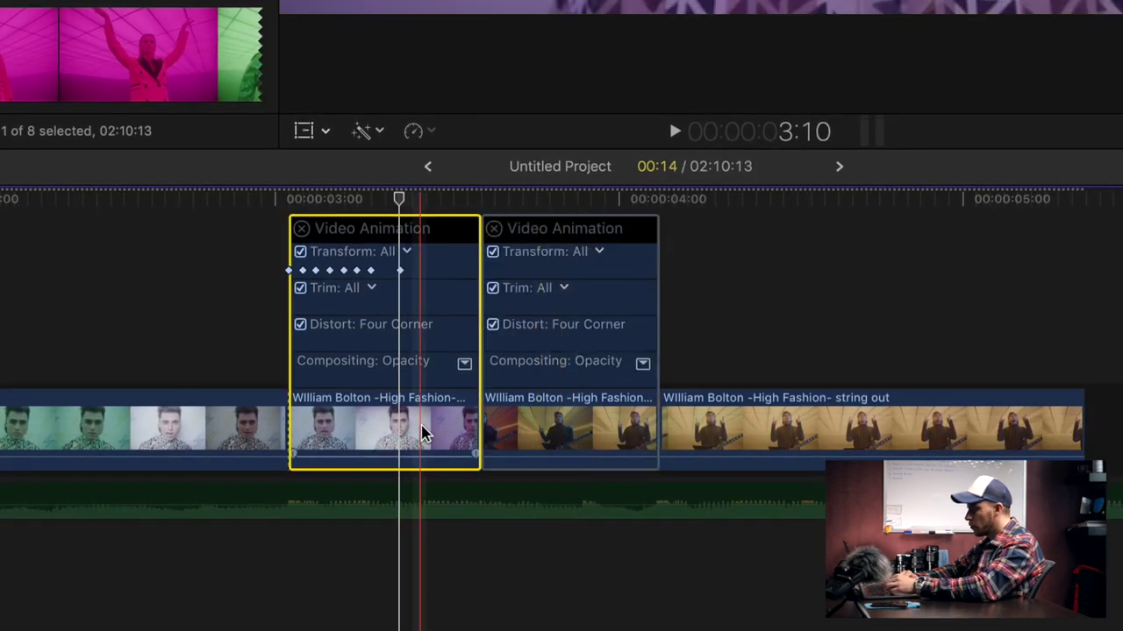
click(577, 436)
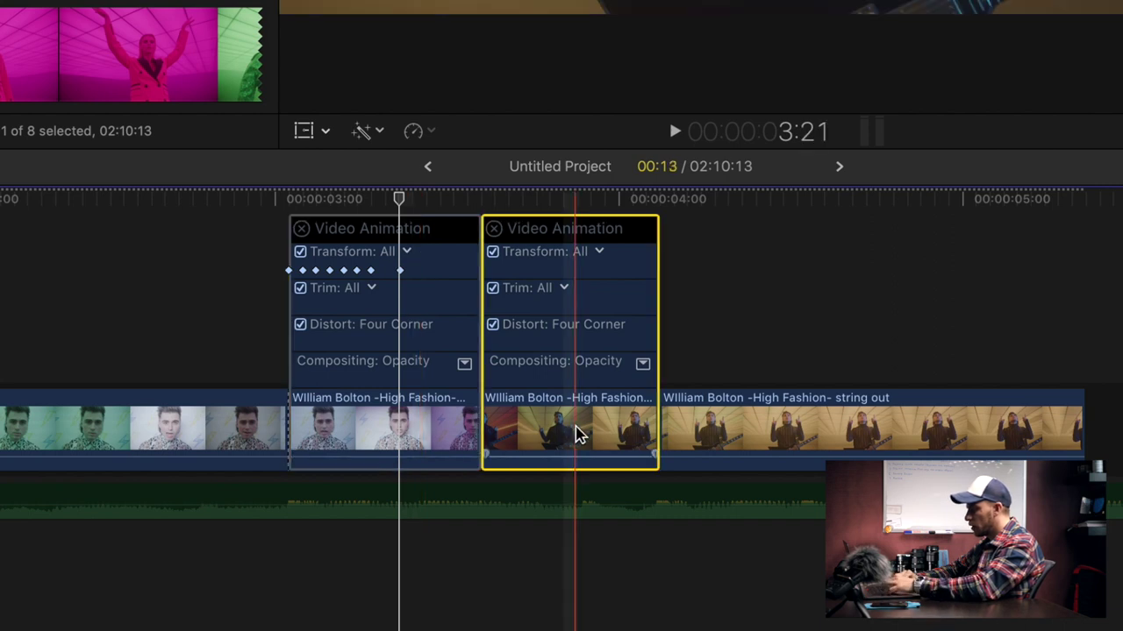
key(ctrl+shift+v)
key(Return)
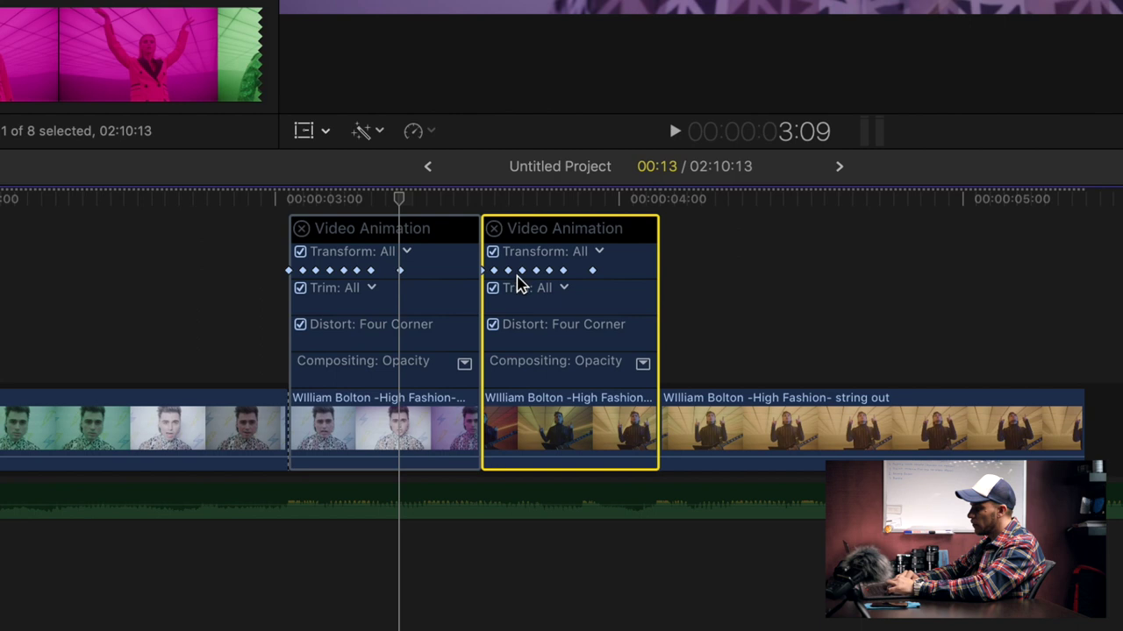
Retime the guitarist clip's last shake keyframe, then park the playhead inside the close-up
drag(592, 270, 578, 271)
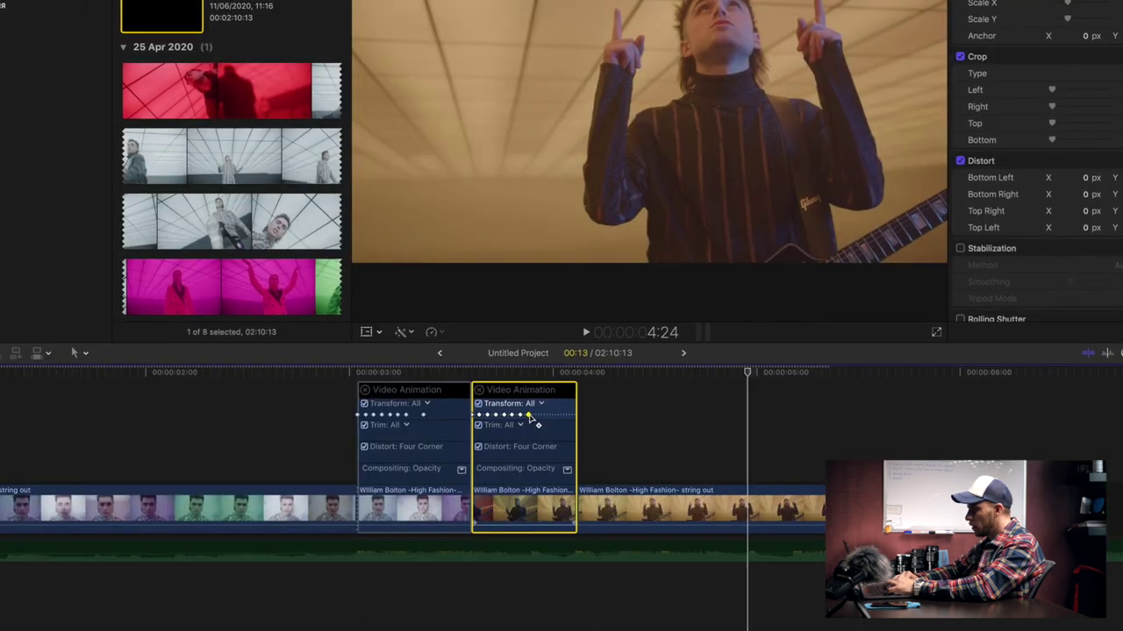
drag(530, 415, 526, 415)
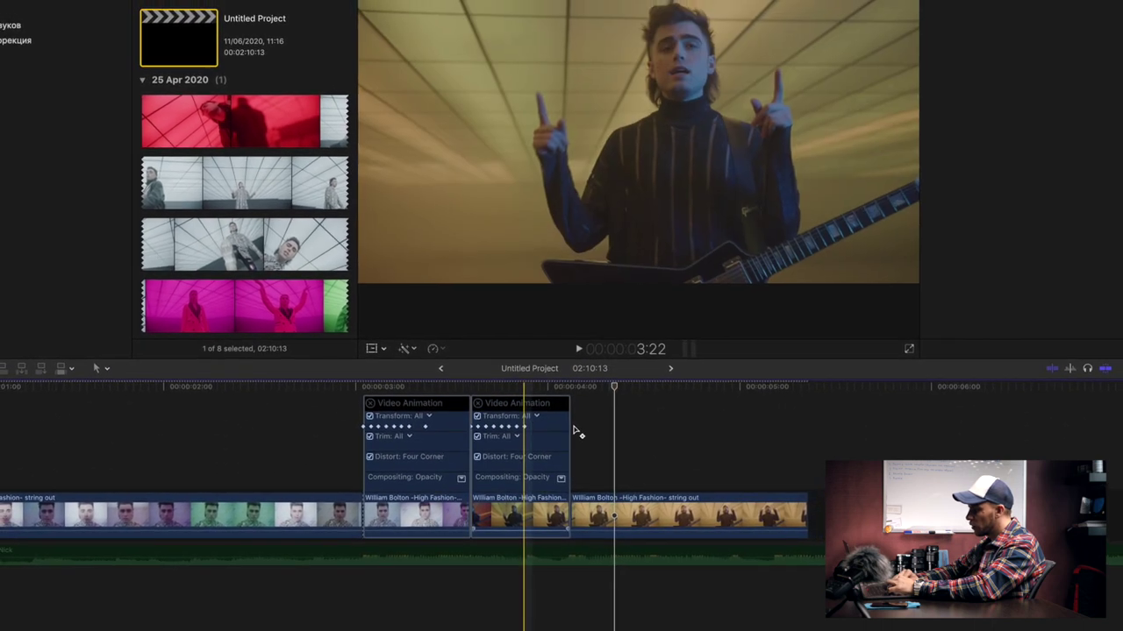
mouse_move(526, 423)
mouse_down()
mouse_move(561, 427)
mouse_move(546, 429)
mouse_up()
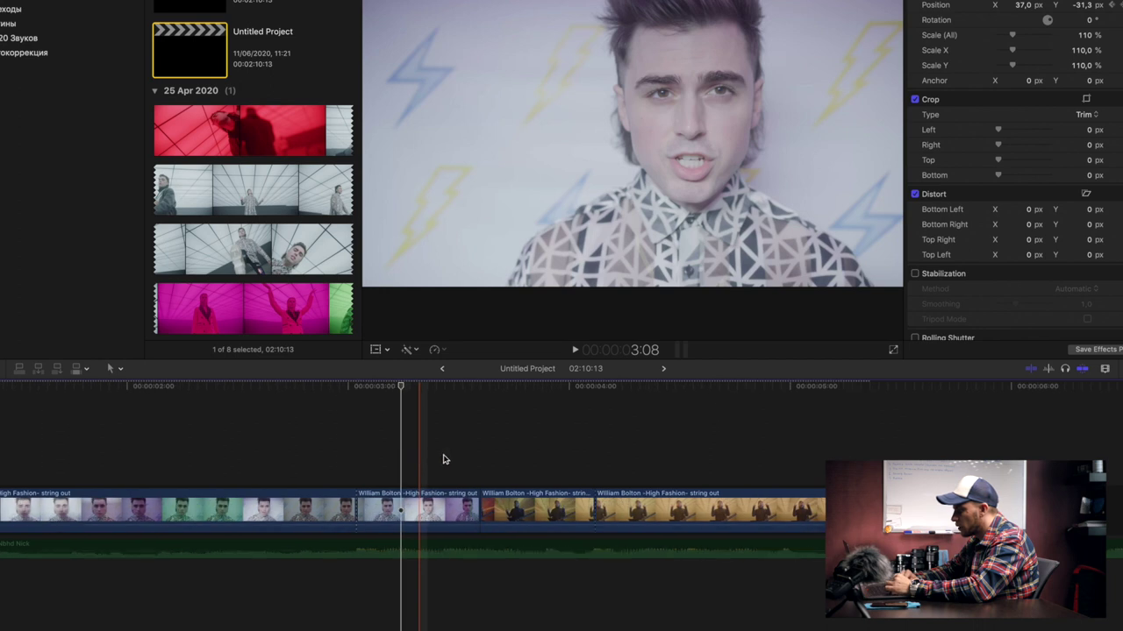
click(441, 507)
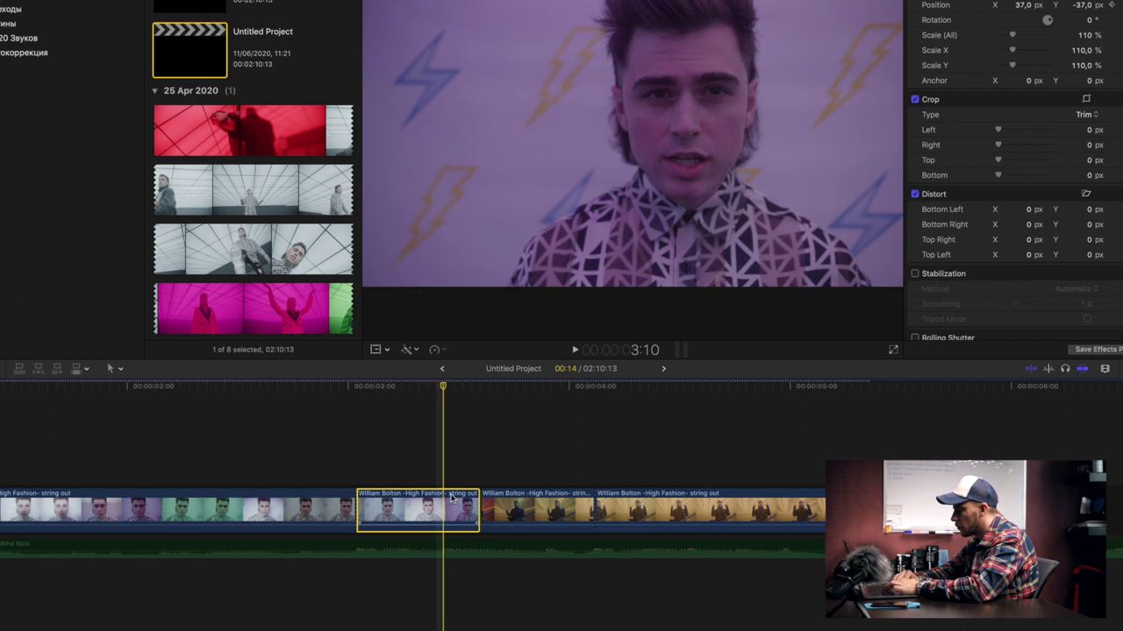
click(437, 515)
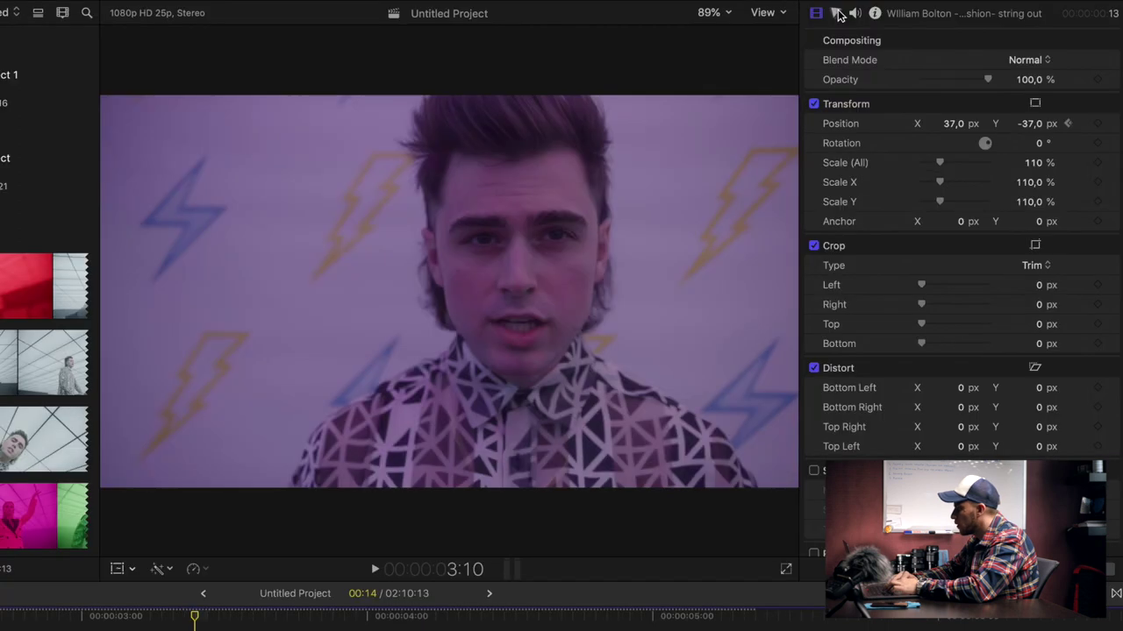
Add a Color Board correction to the close-up clip
click(838, 16)
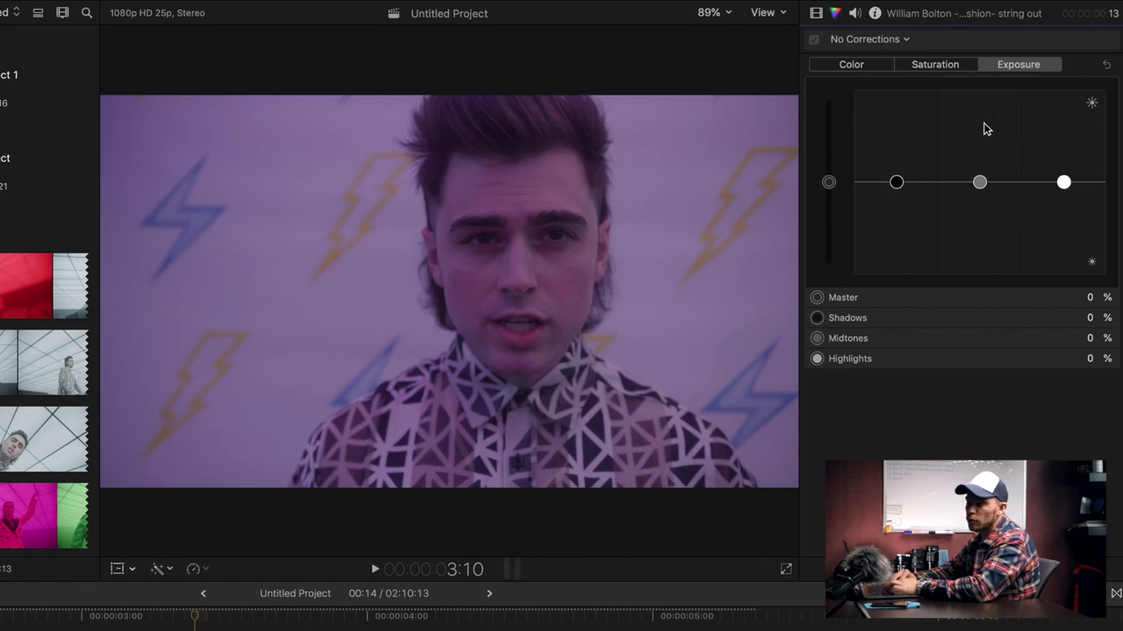
click(906, 40)
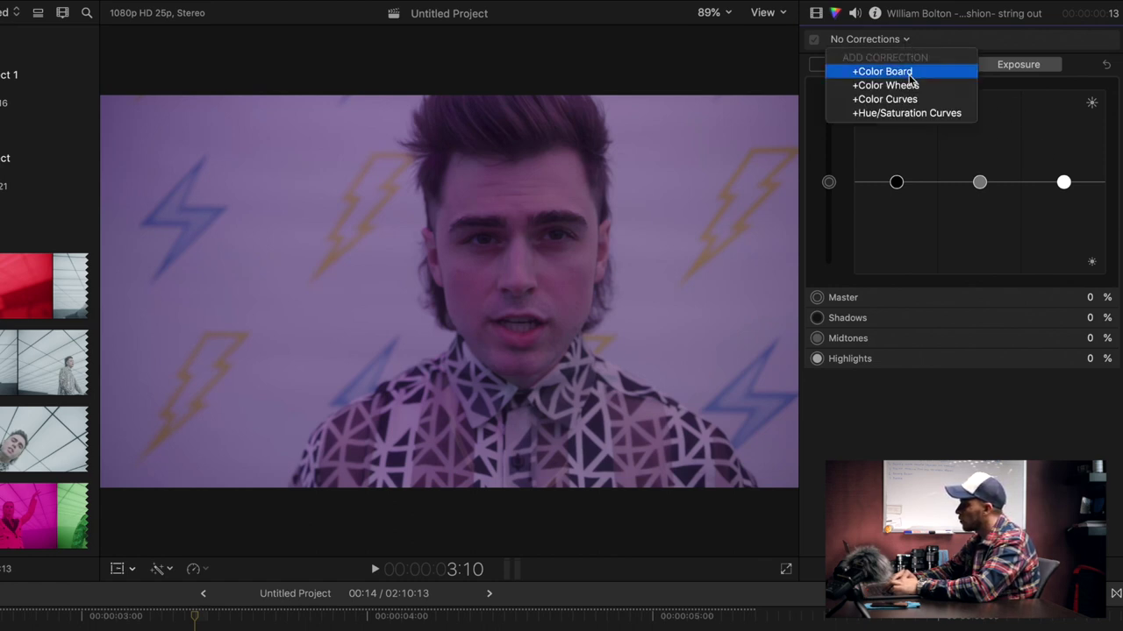
click(910, 77)
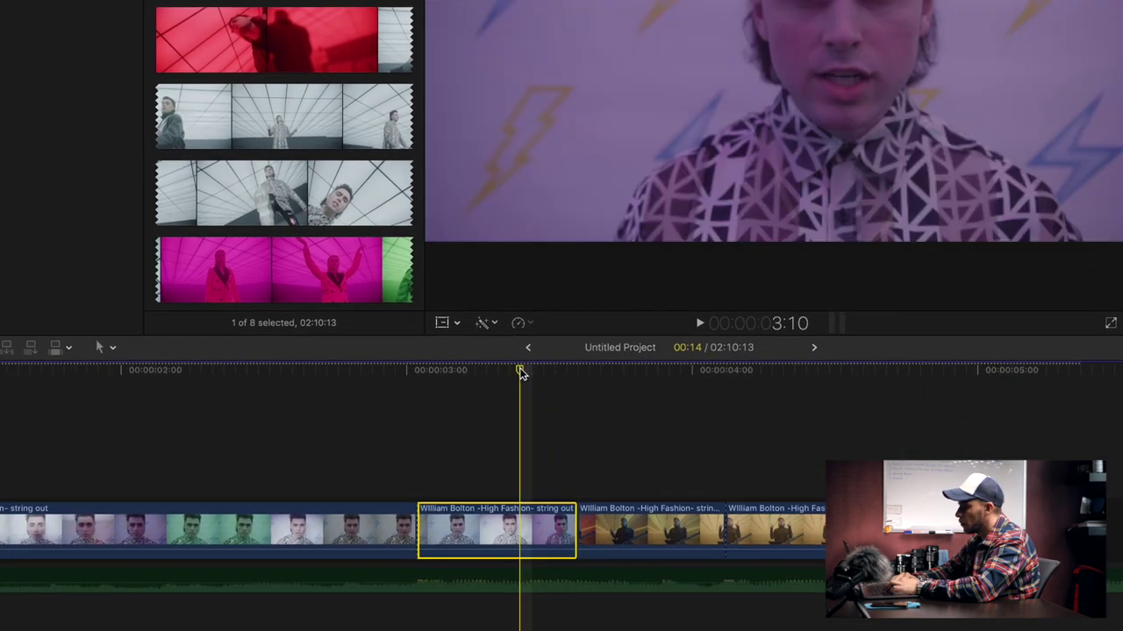
On the close-up's last frame, raise Master exposure to 100% for a white flash
drag(521, 373, 572, 386)
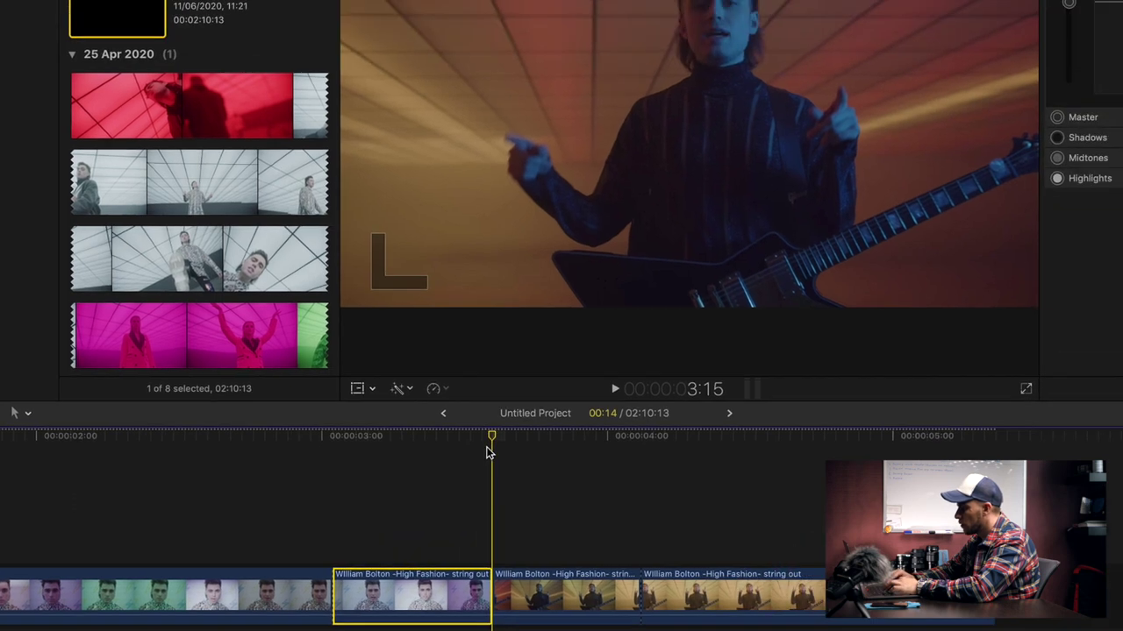
key(Left)
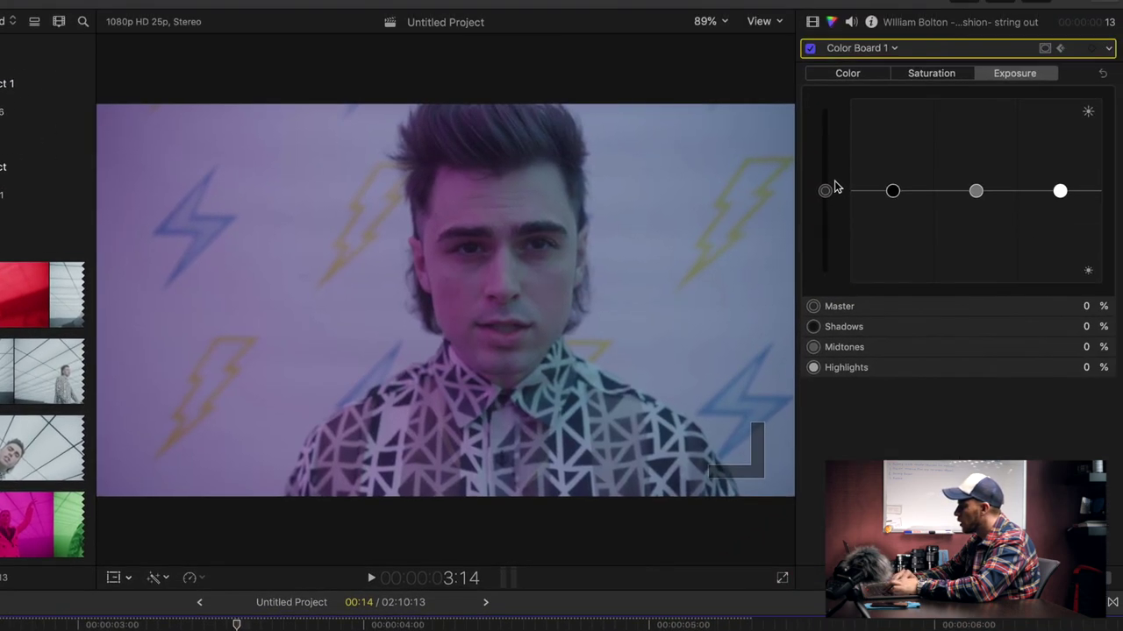
drag(825, 191, 874, 1)
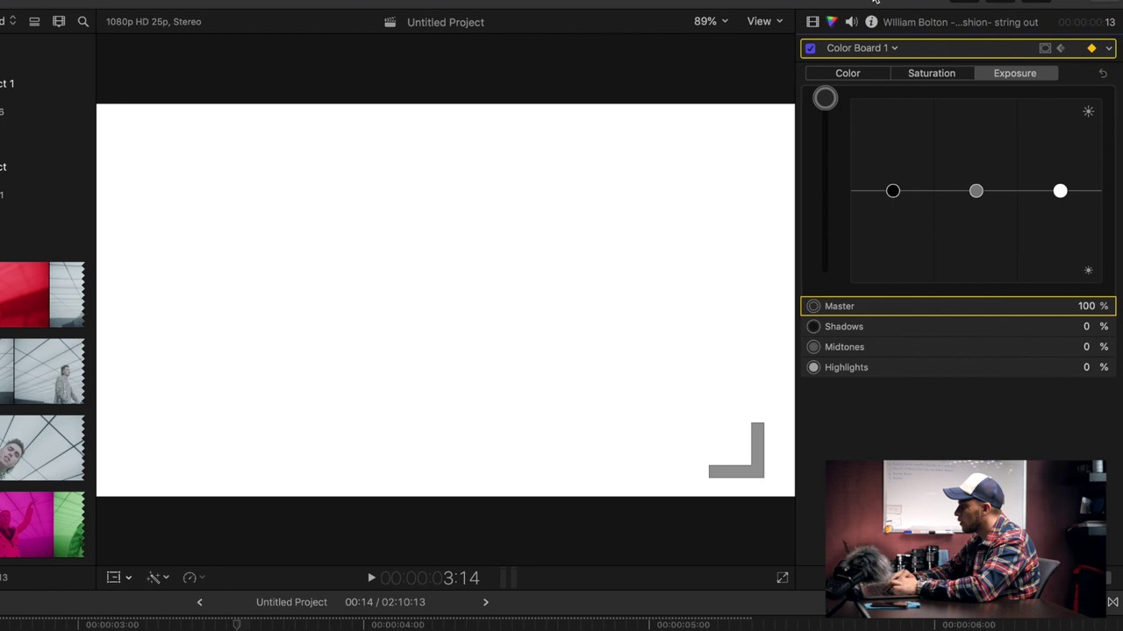
key(super+z)
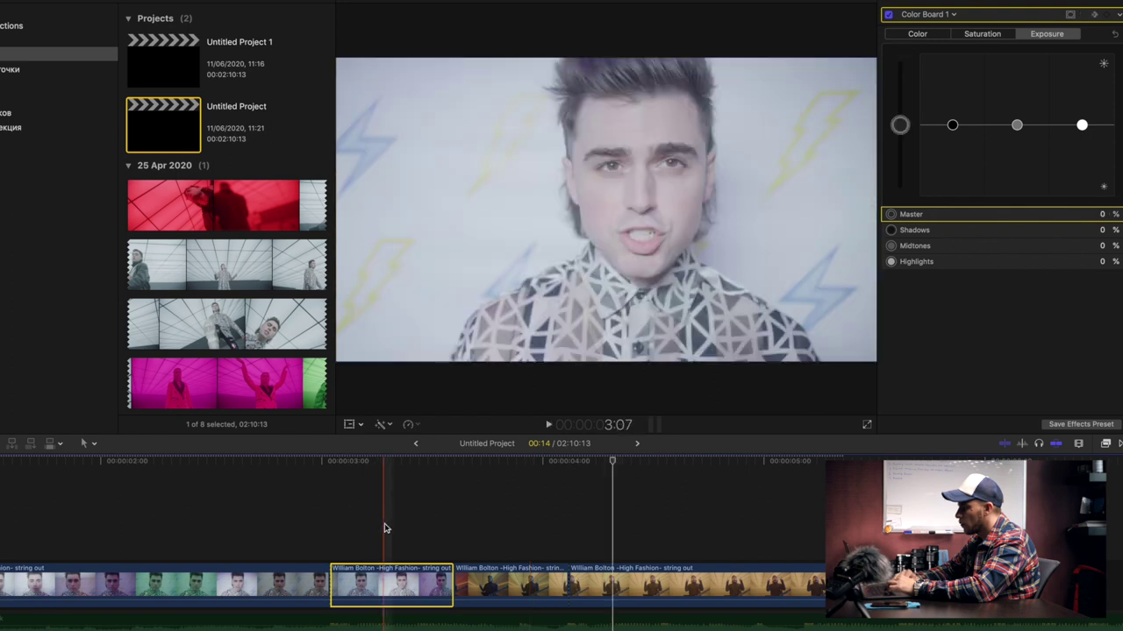
key(super+shift+z)
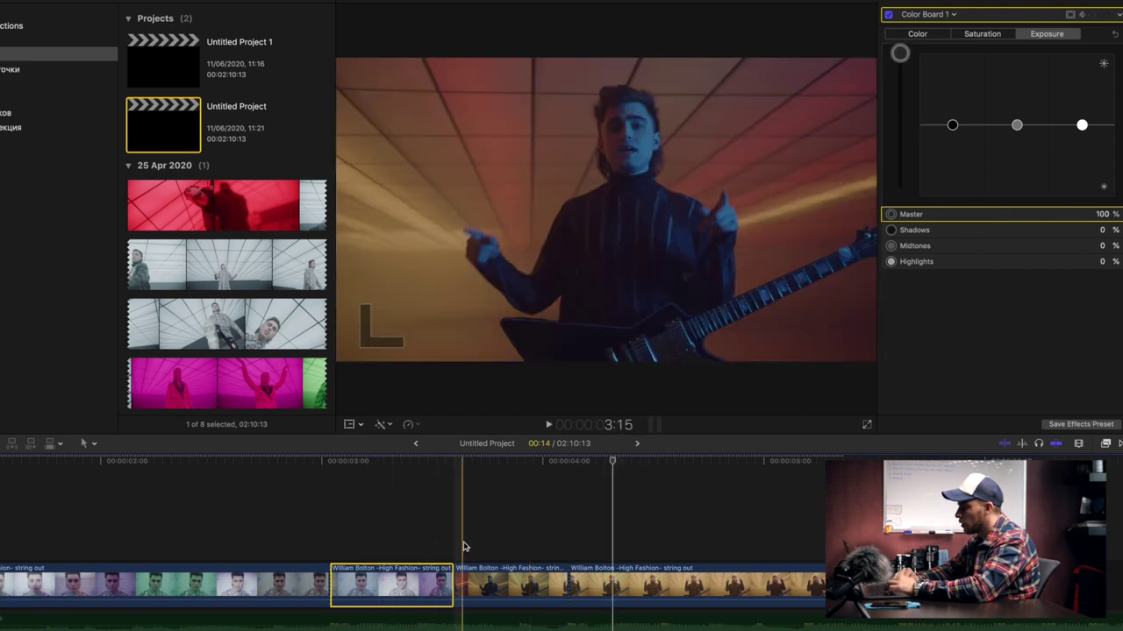
Select the guitarist clip and go to its first frame
click(464, 548)
click(471, 582)
key(Up)
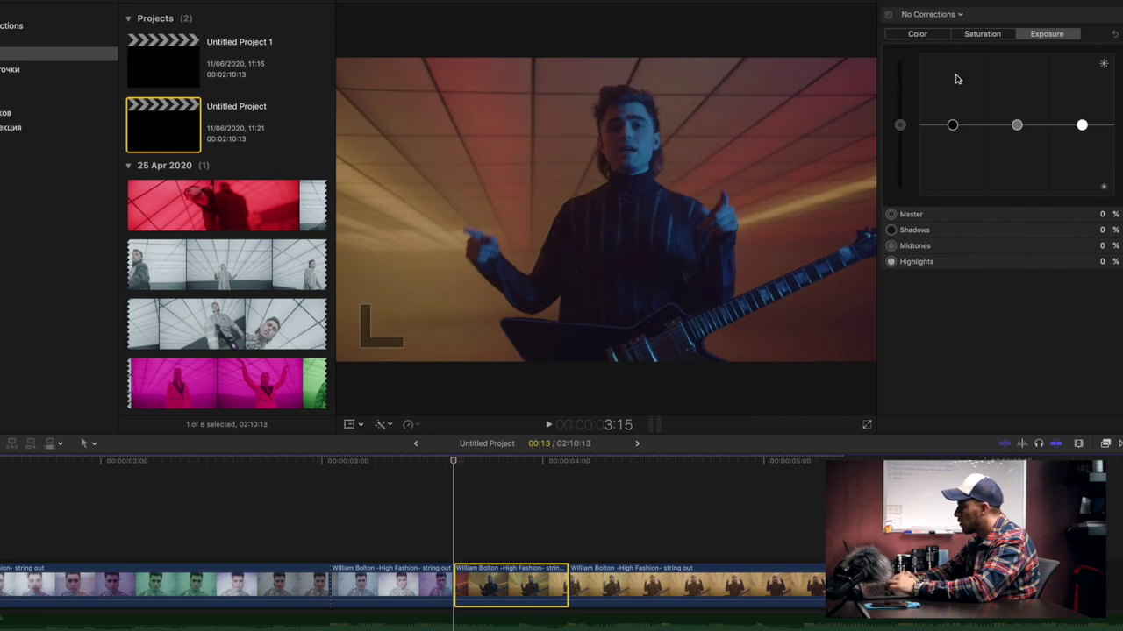
Add a Color Board to the guitarist clip, keyframing Master exposure from 100% down to 1%
click(960, 16)
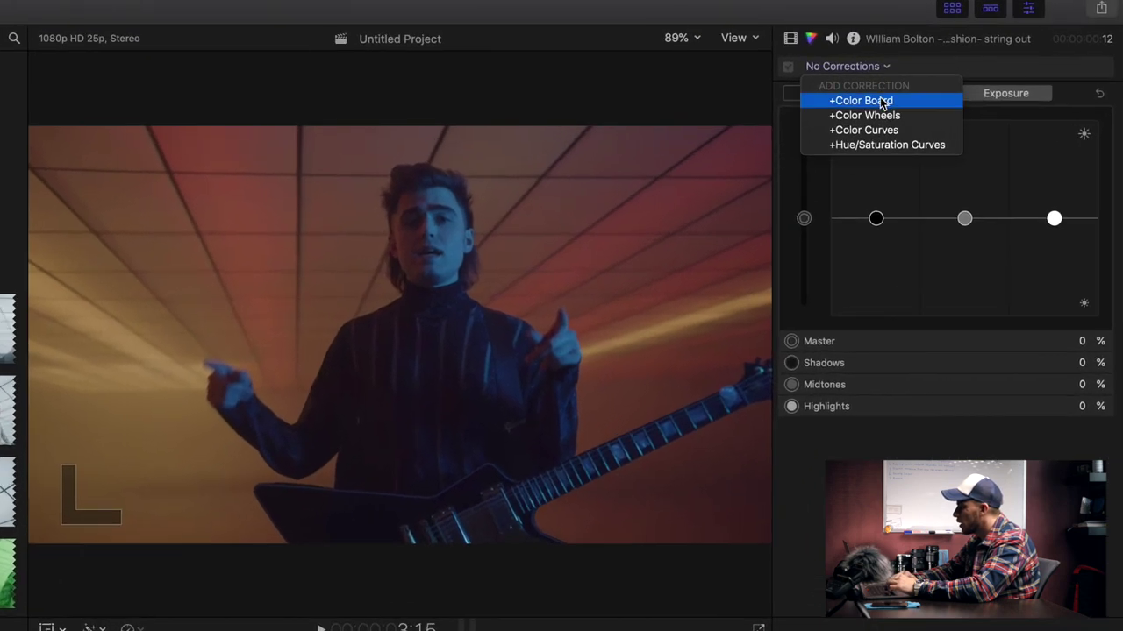
click(881, 102)
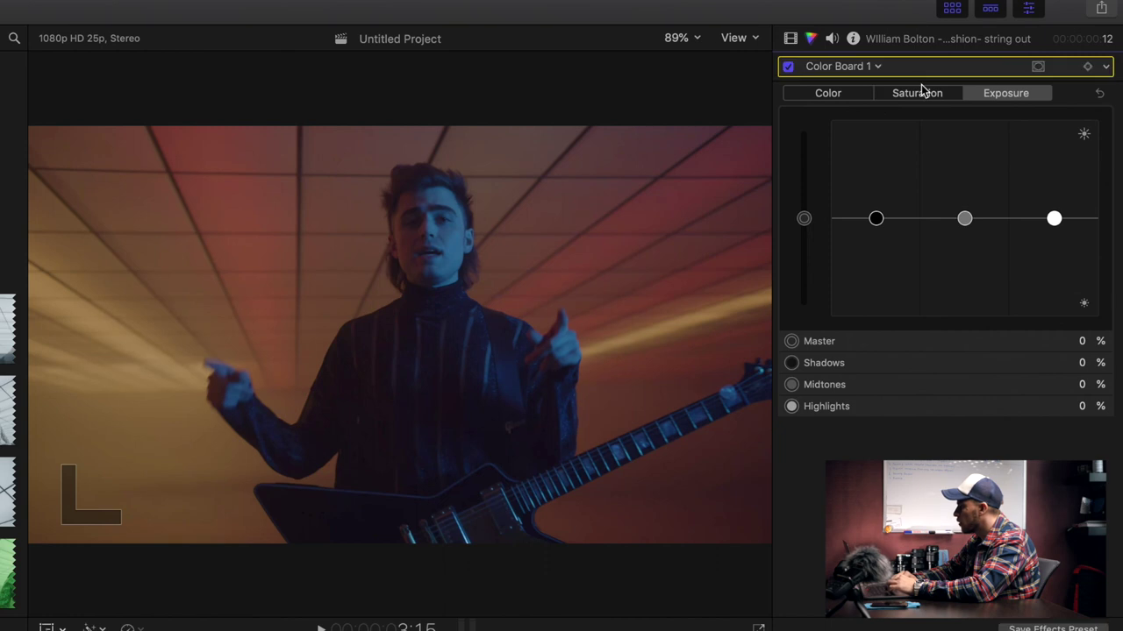
drag(803, 219, 825, 57)
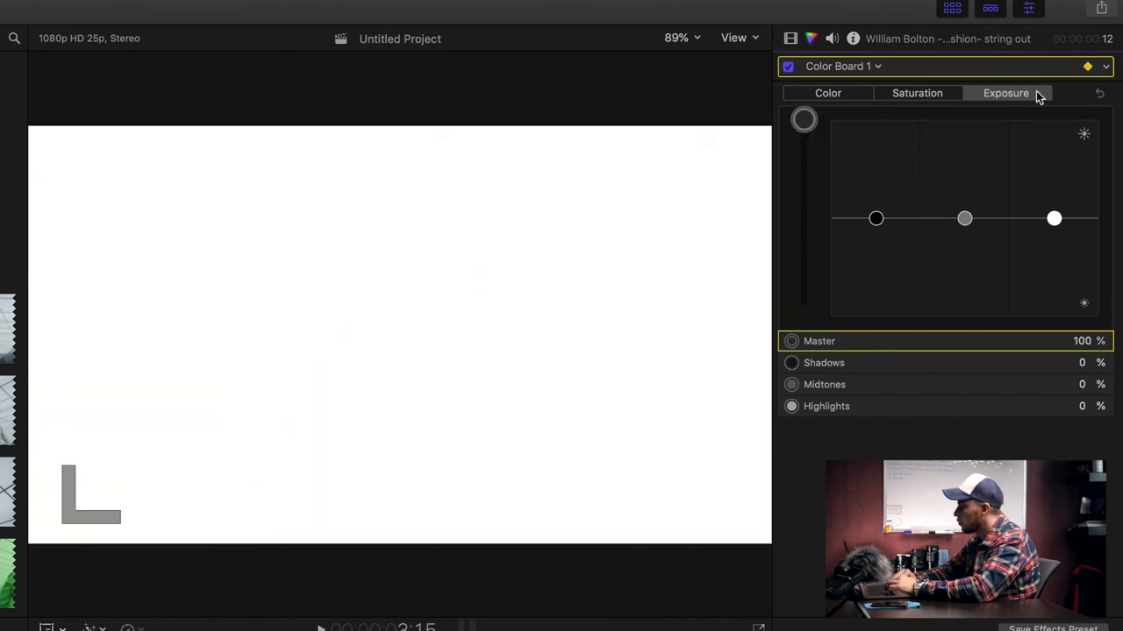
key(space)
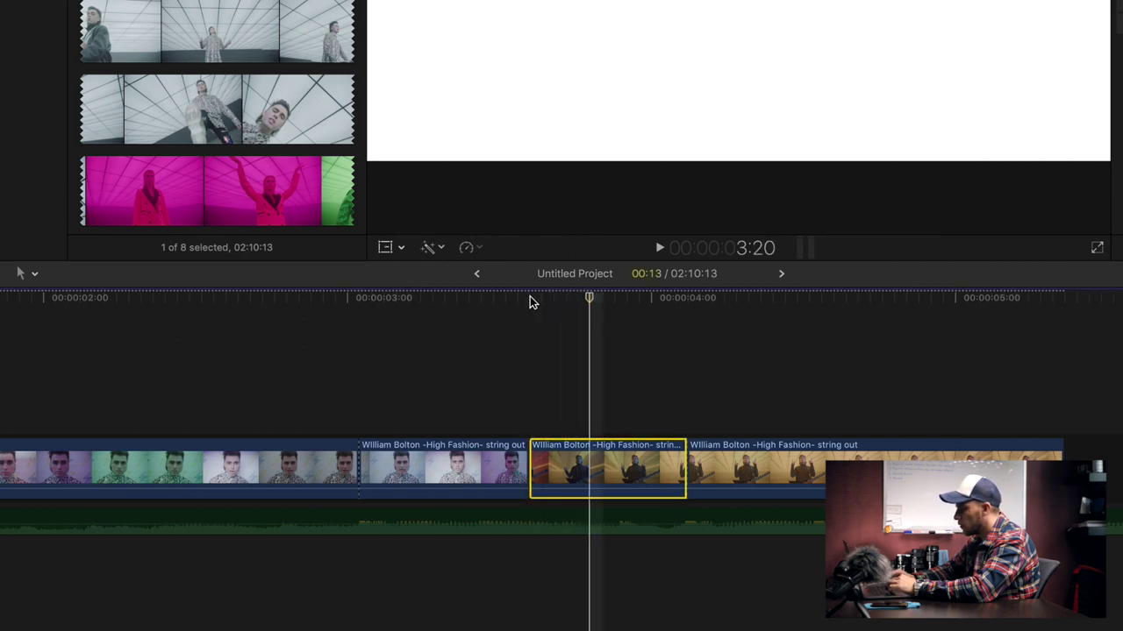
key(space)
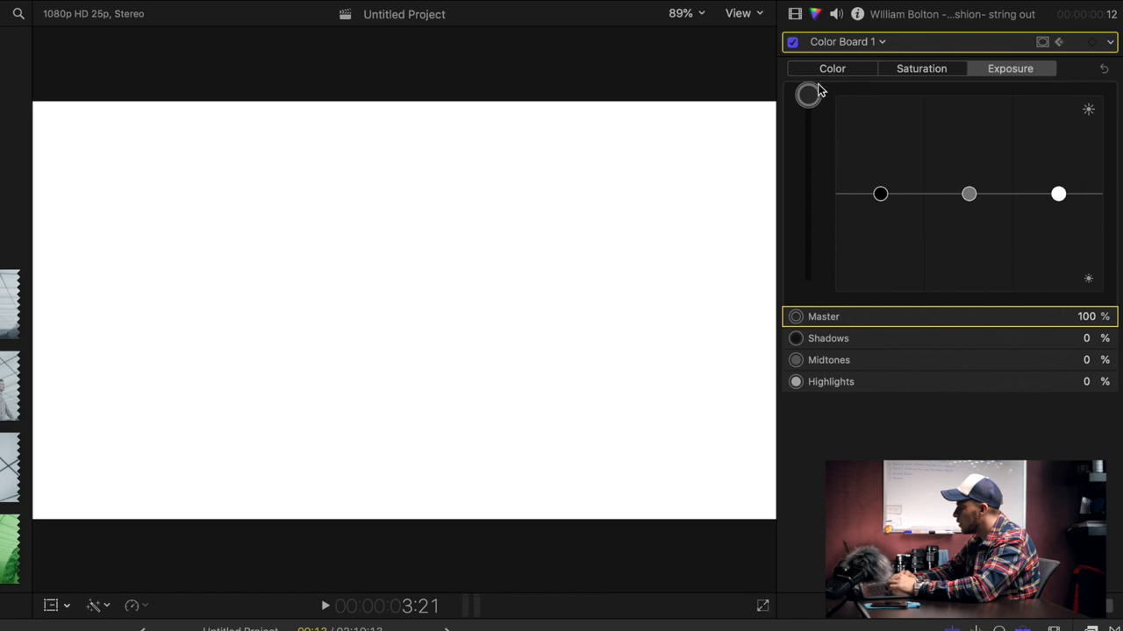
drag(813, 134, 813, 189)
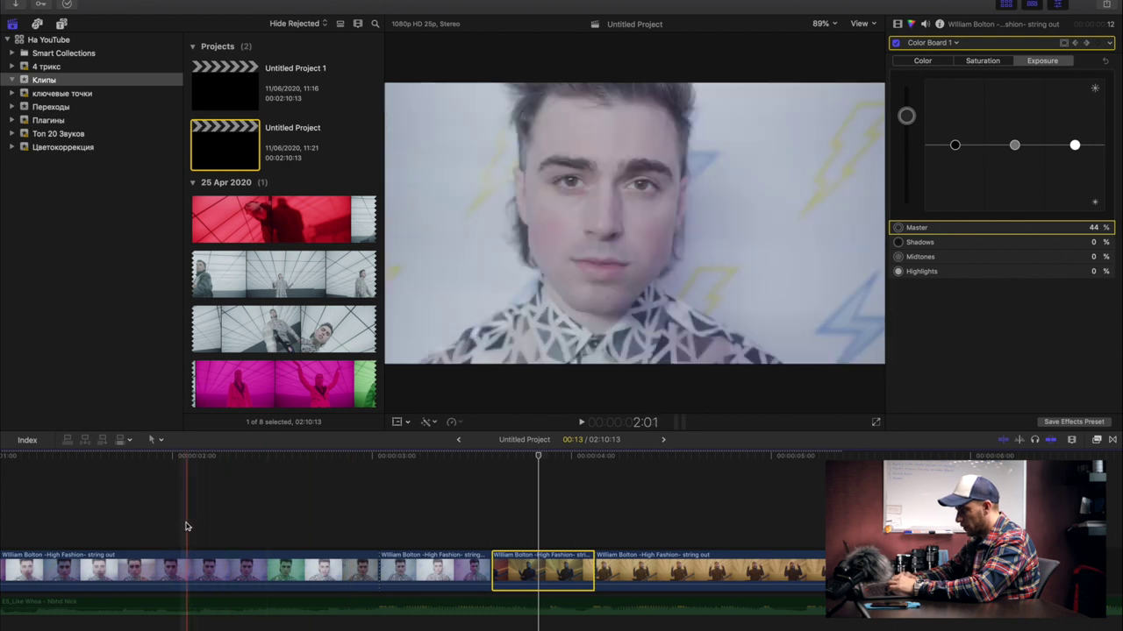
Replay the white flash, then select the clip of the singer in the patterned shirt
click(185, 527)
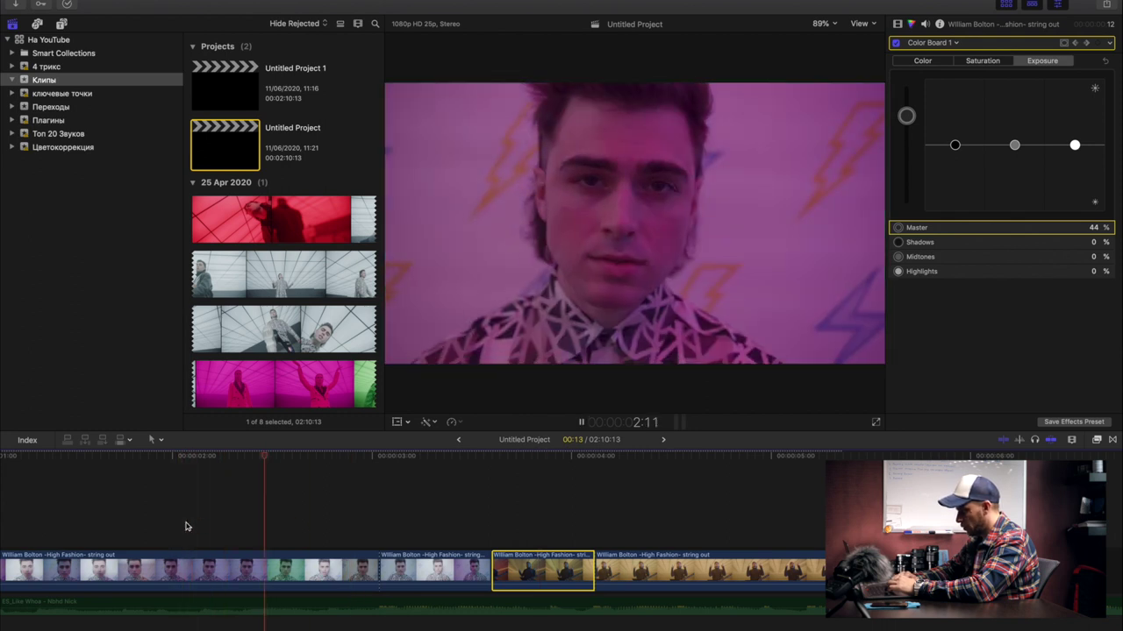
scroll(166, 500, down, 1)
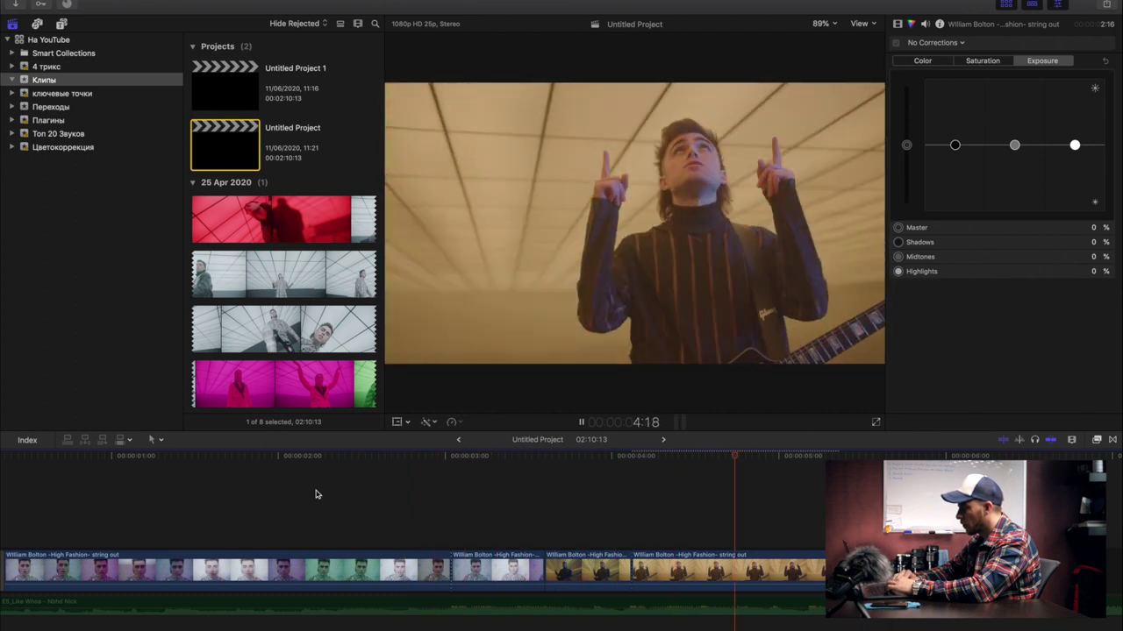
key(space)
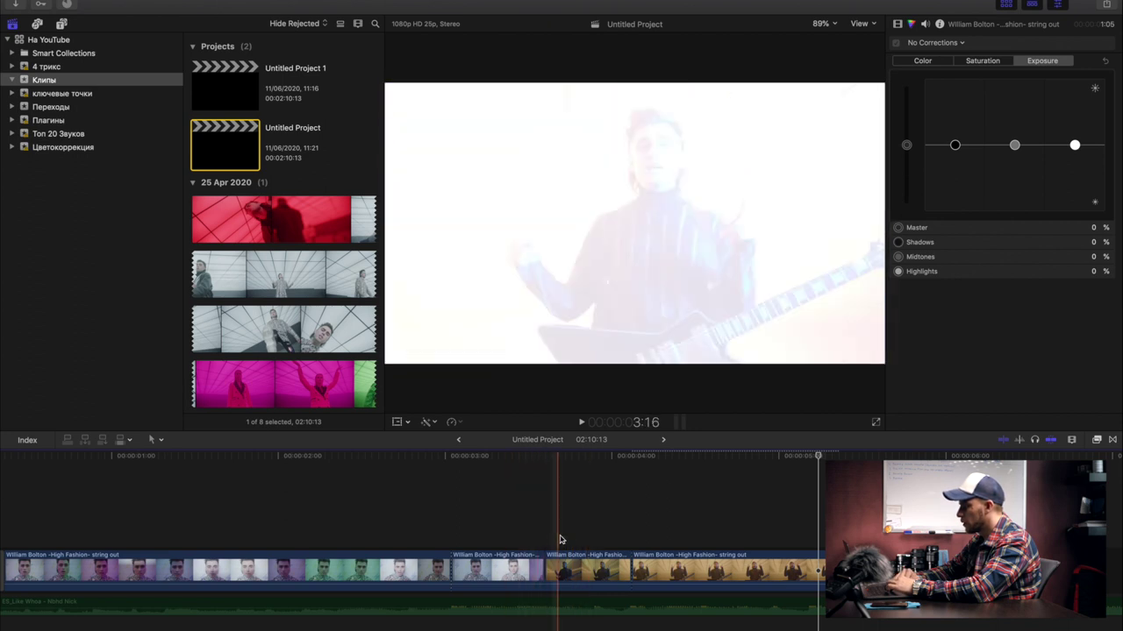
scroll(596, 542, right, 3)
scroll(466, 519, up, 3)
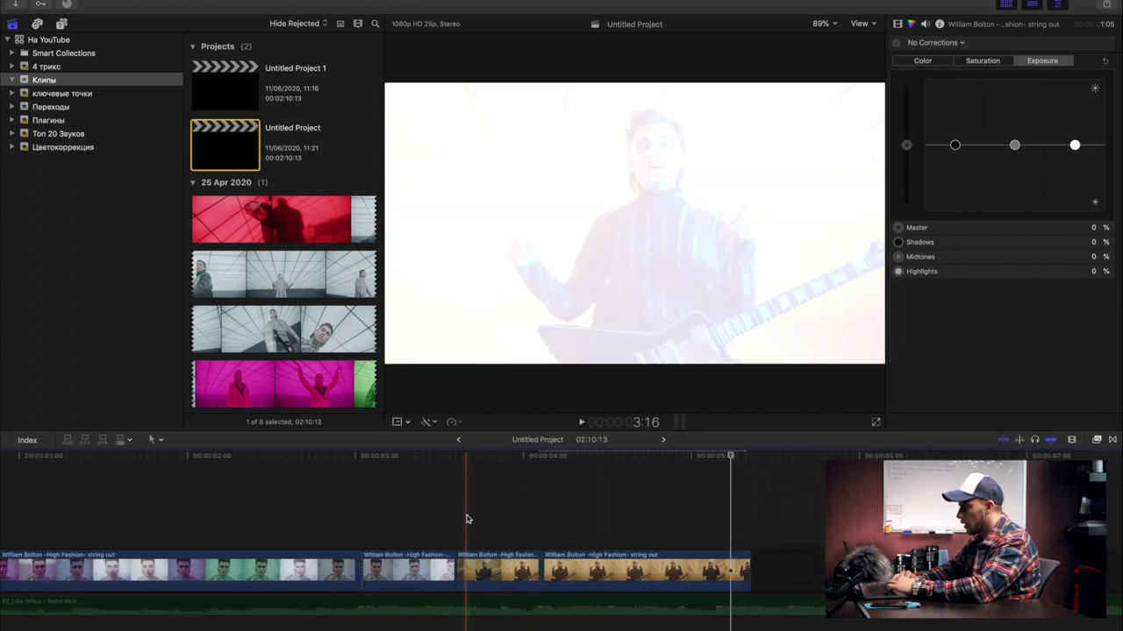
click(394, 566)
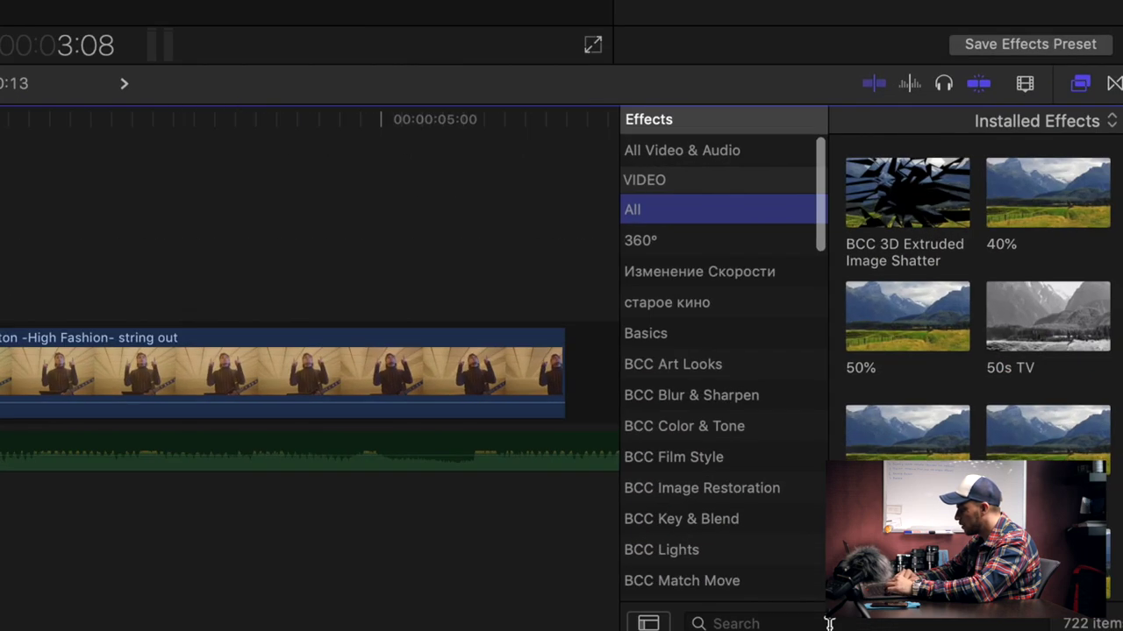
Find the Prism effect by searching 'pri' and apply it to the shirt and guitar clips
text(pri)
click(1031, 550)
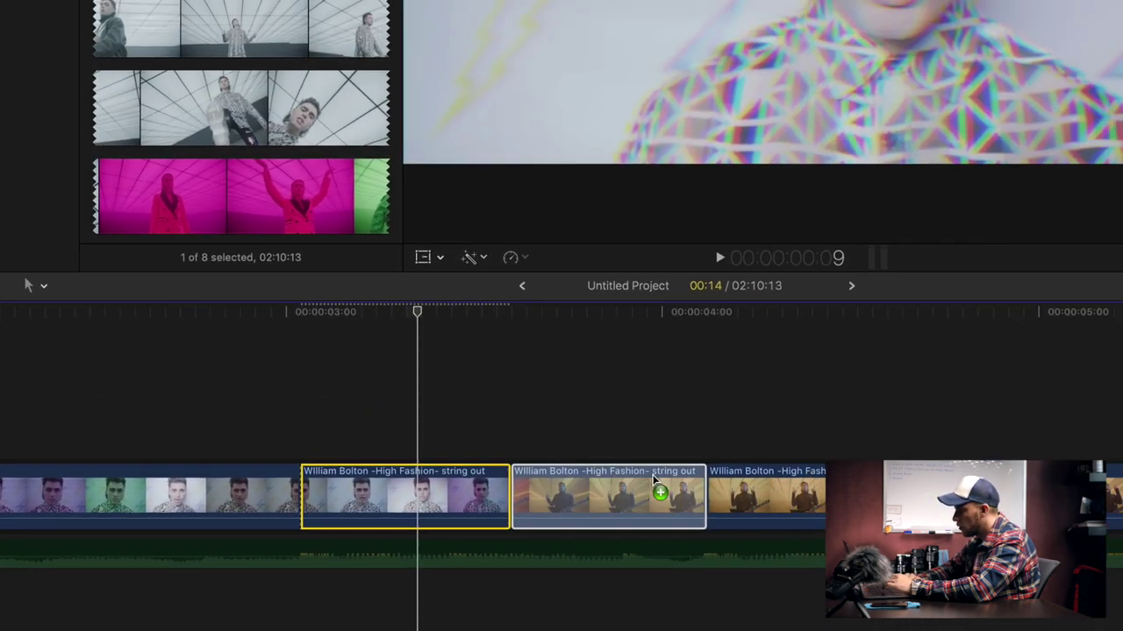
drag(1084, 311, 926, 395)
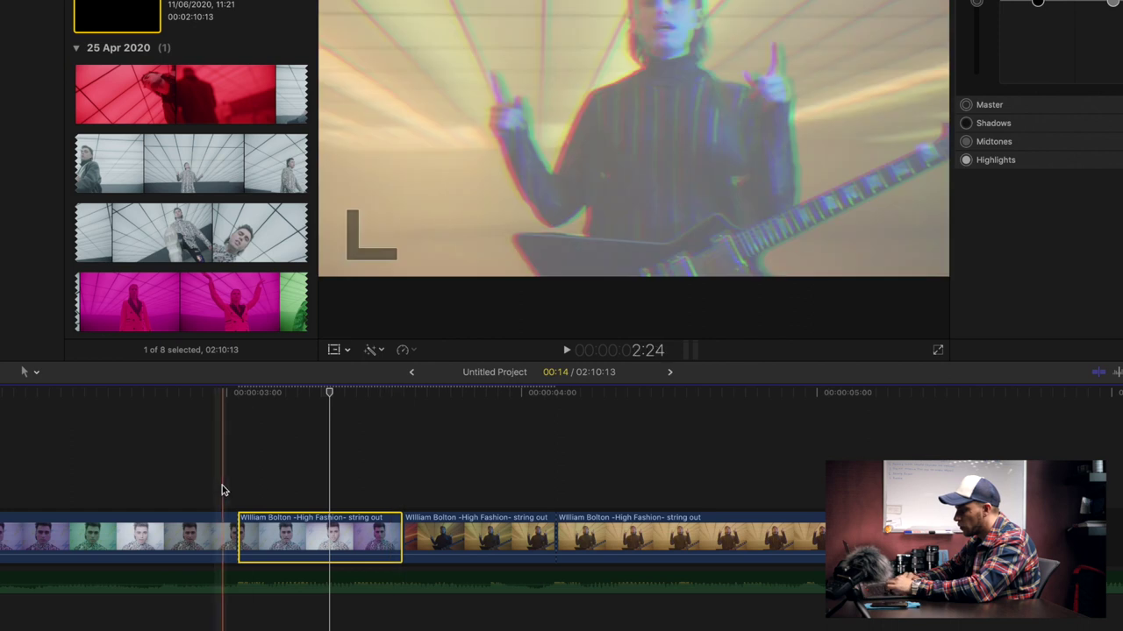
key(Up)
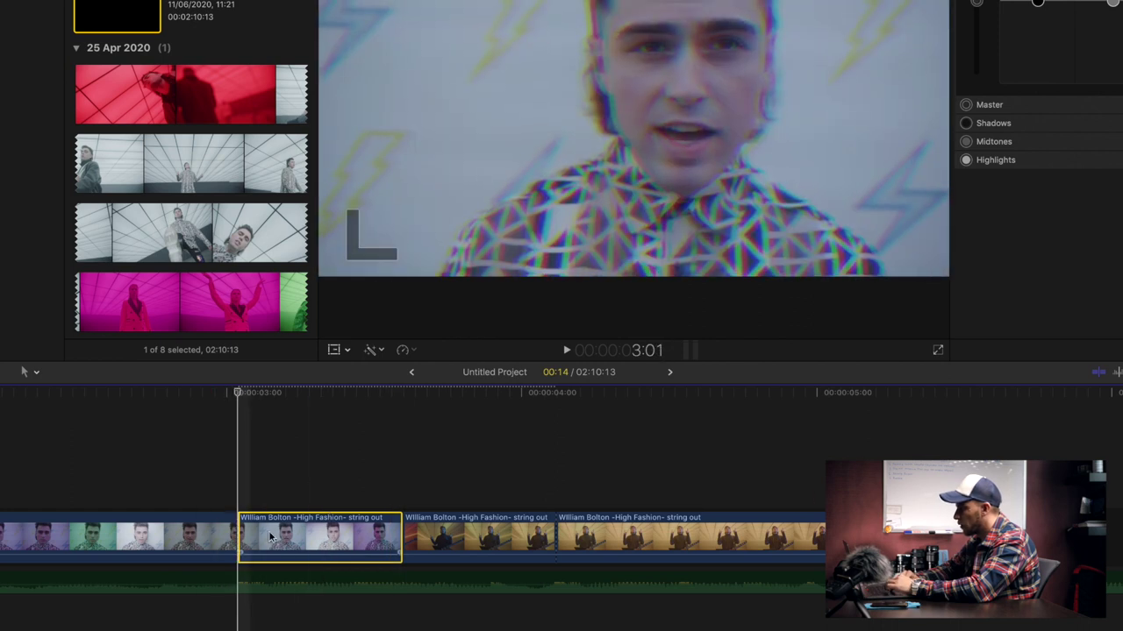
click(276, 396)
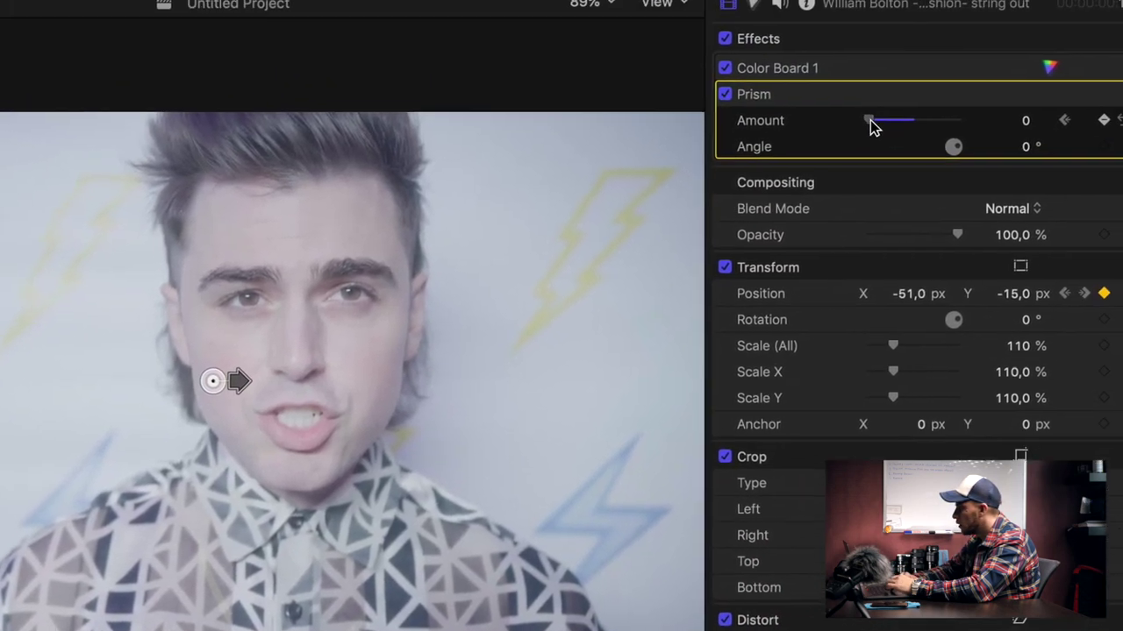
Raise the shirt clip's Prism Amount from 0 to 32, then render the shirt and guitar clips
drag(869, 121, 963, 119)
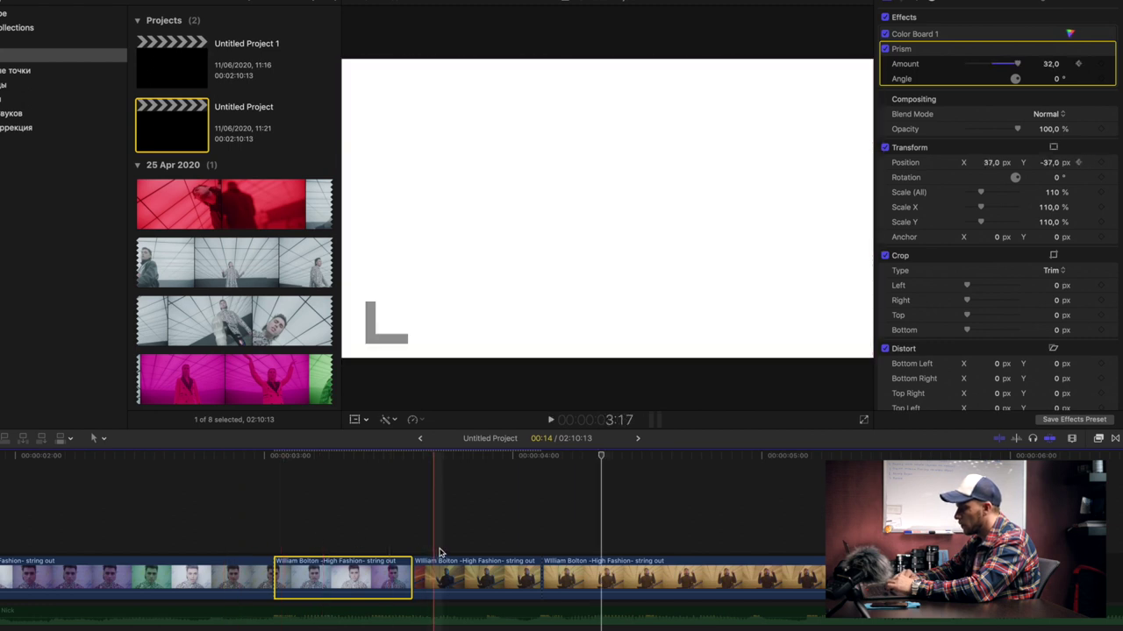
click(485, 557)
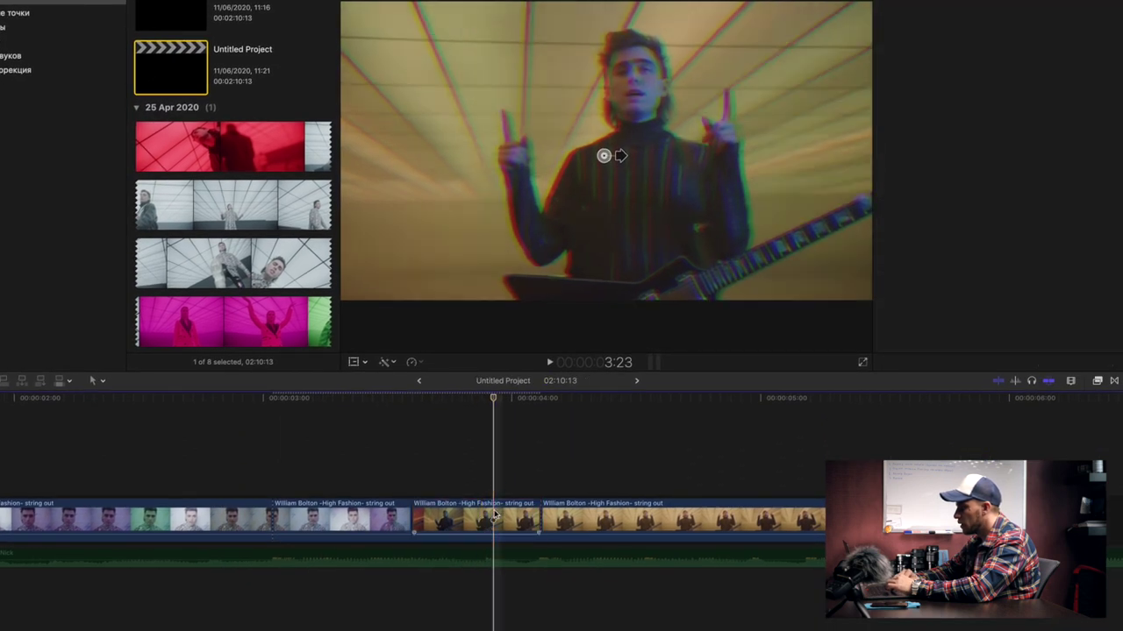
key(c)
key(Right)
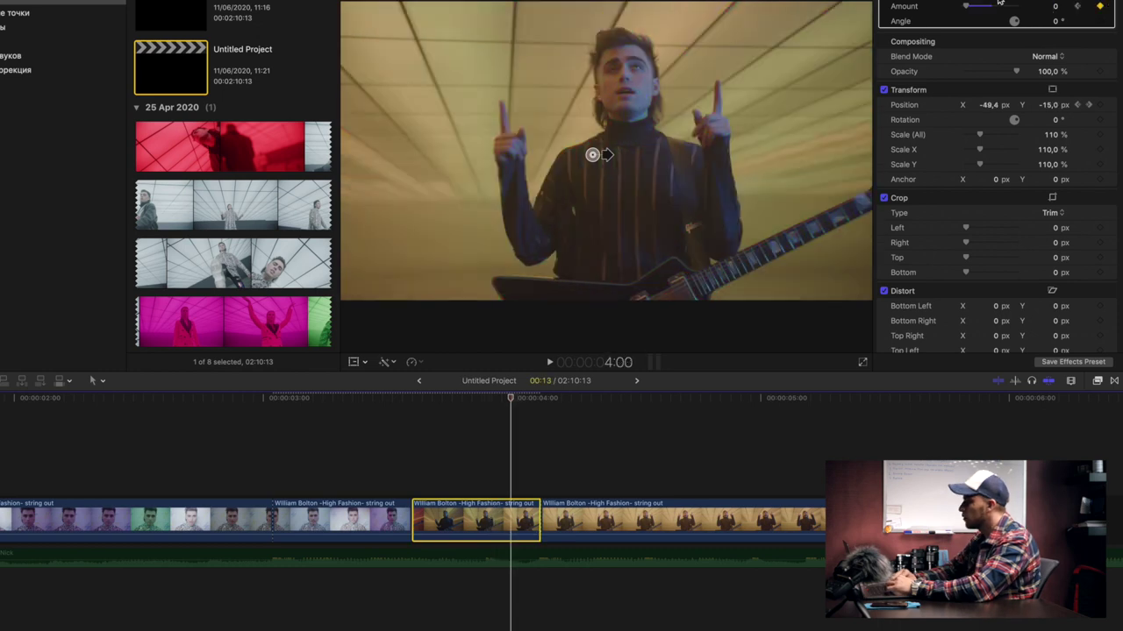
drag(312, 469, 488, 511)
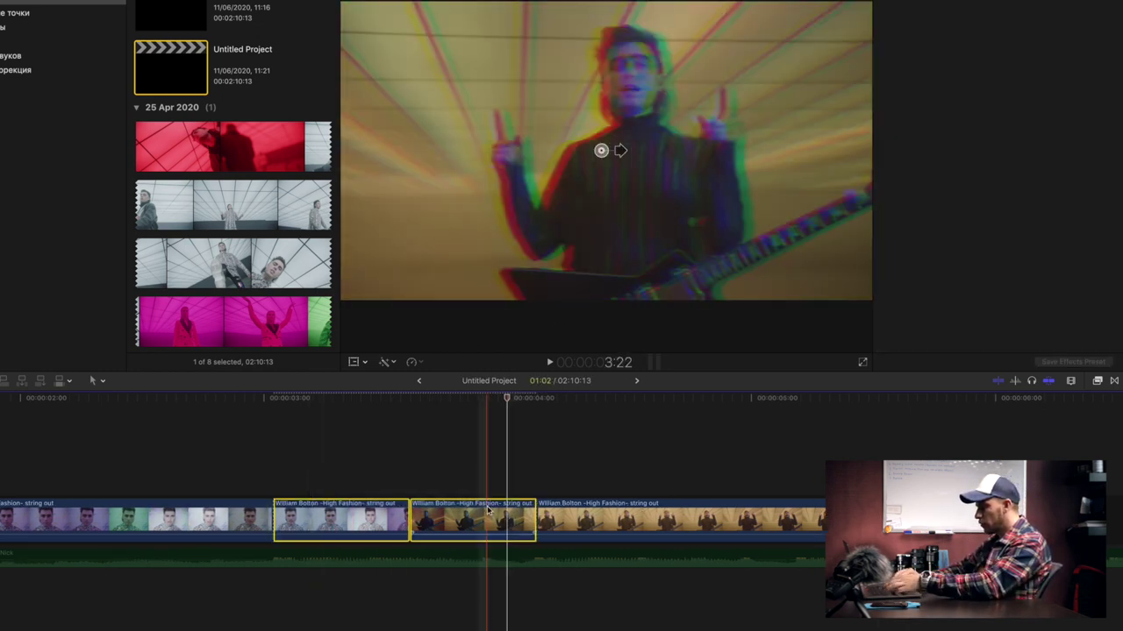
key(ctrl+r)
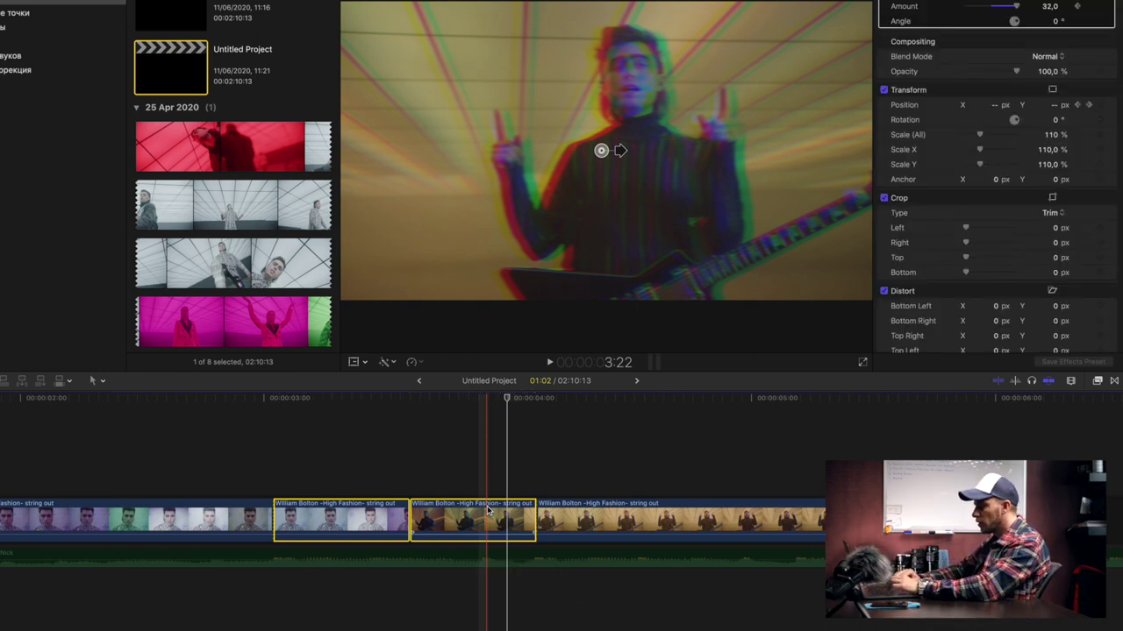
click(165, 463)
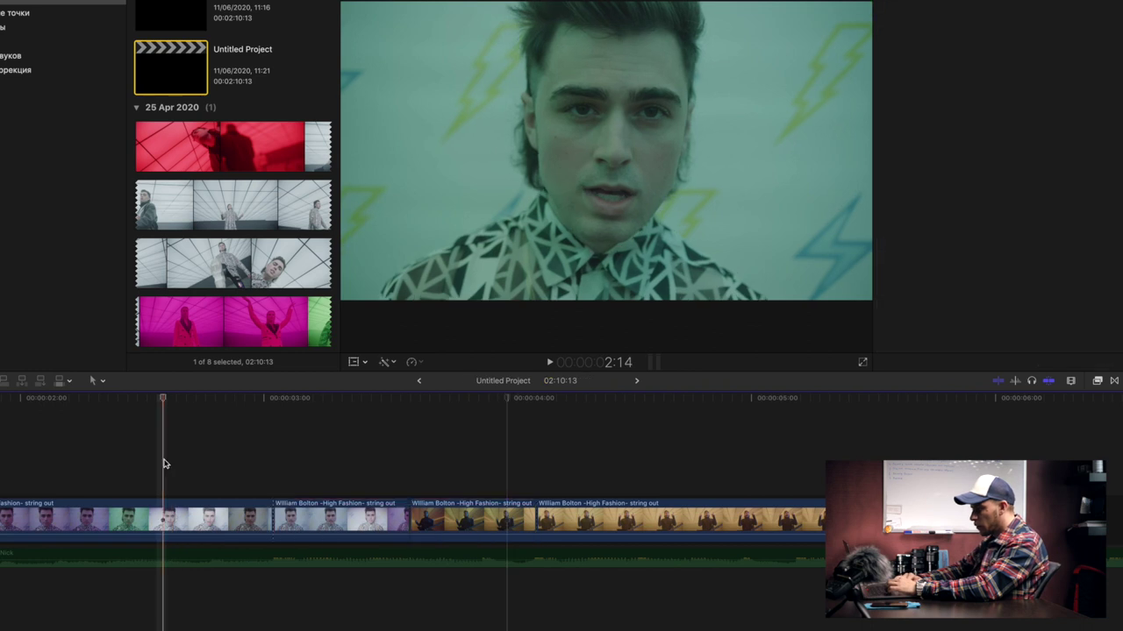
key(super+minus)
key(super+4)
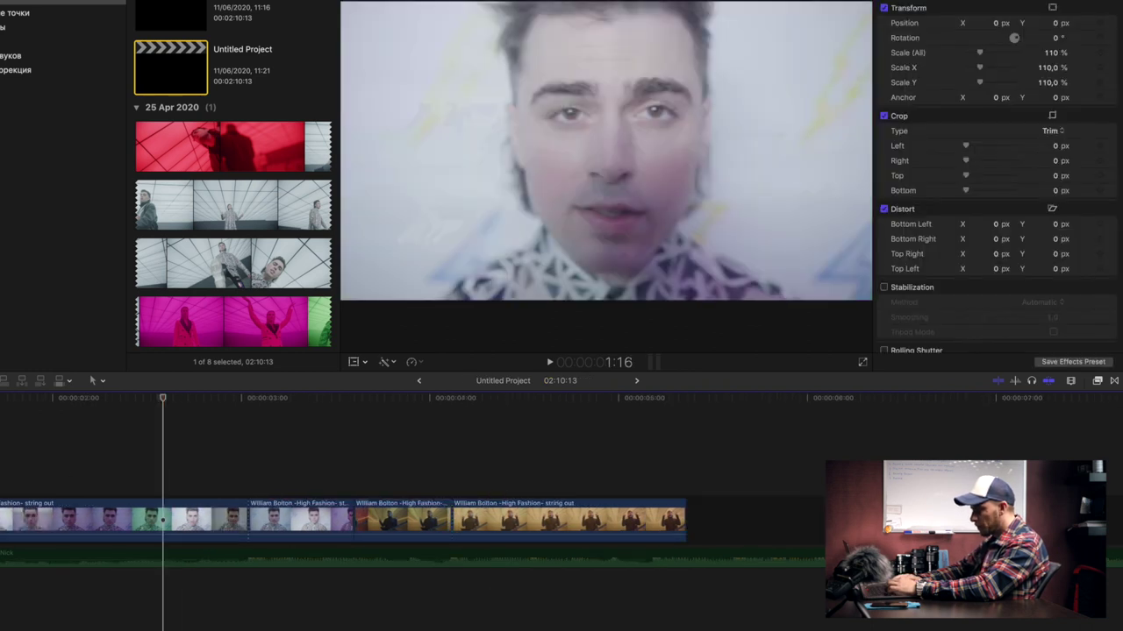
key(shift+question)
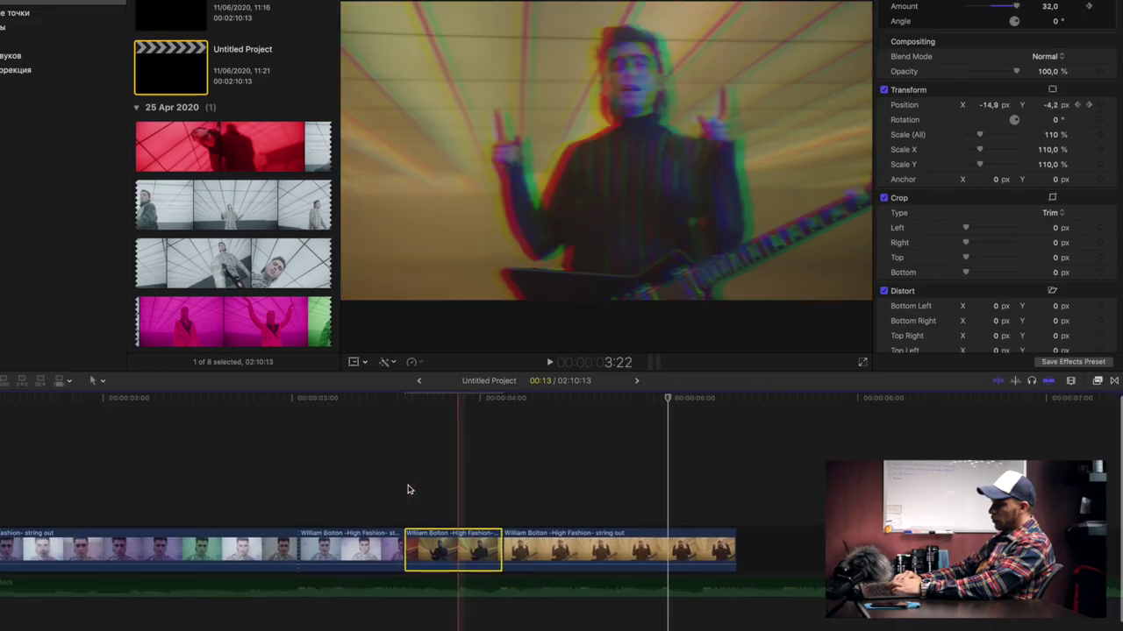
scroll(404, 489, up, 2)
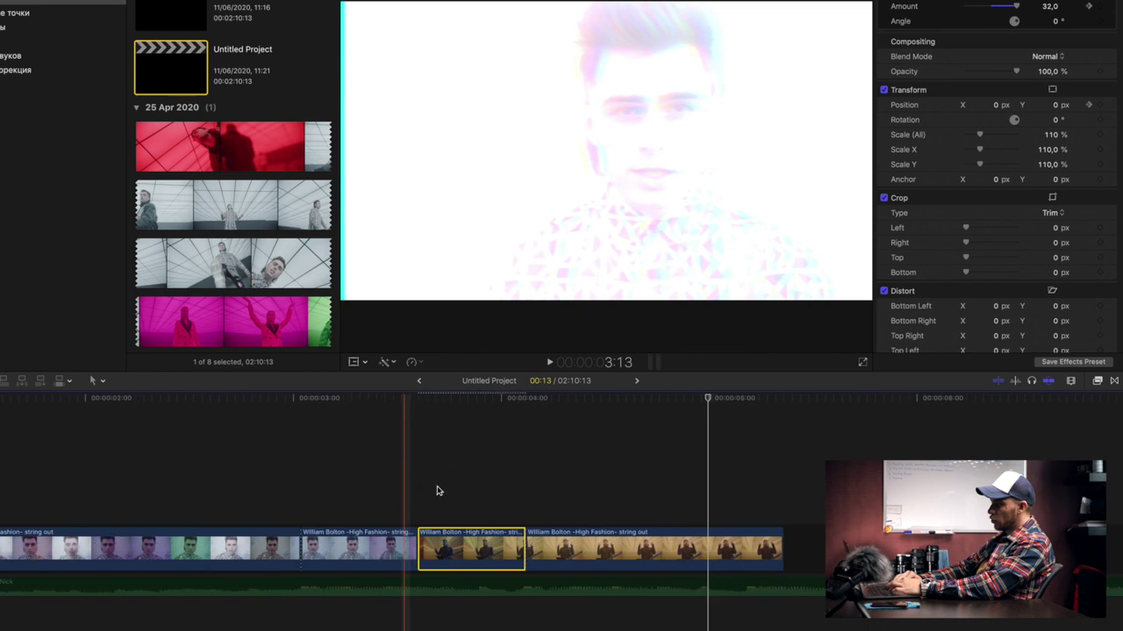
click(435, 491)
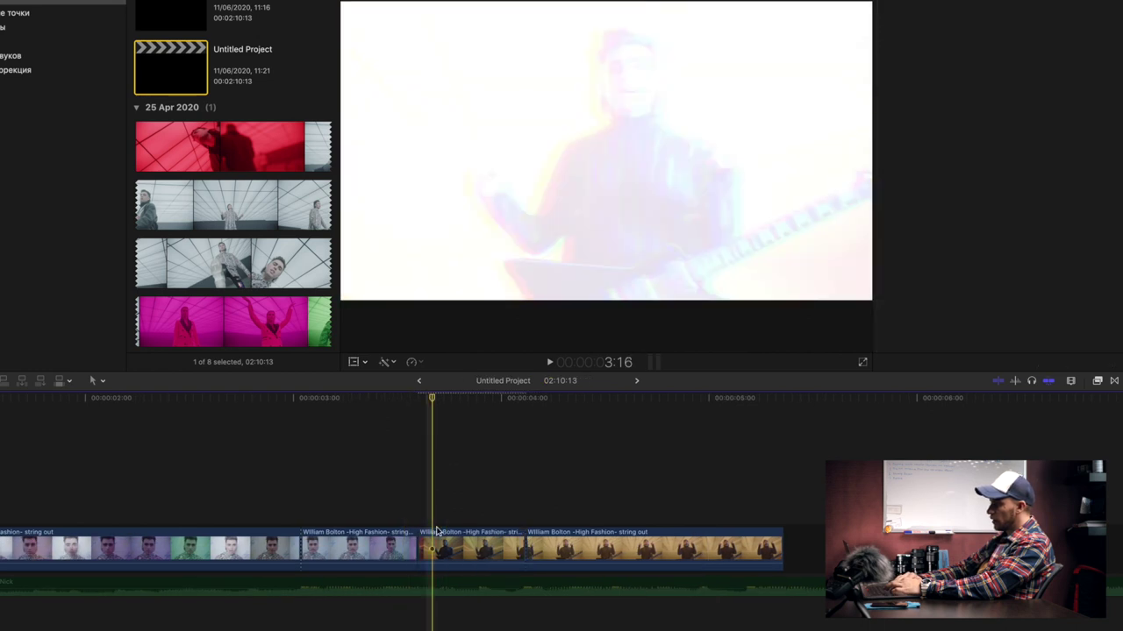
click(437, 546)
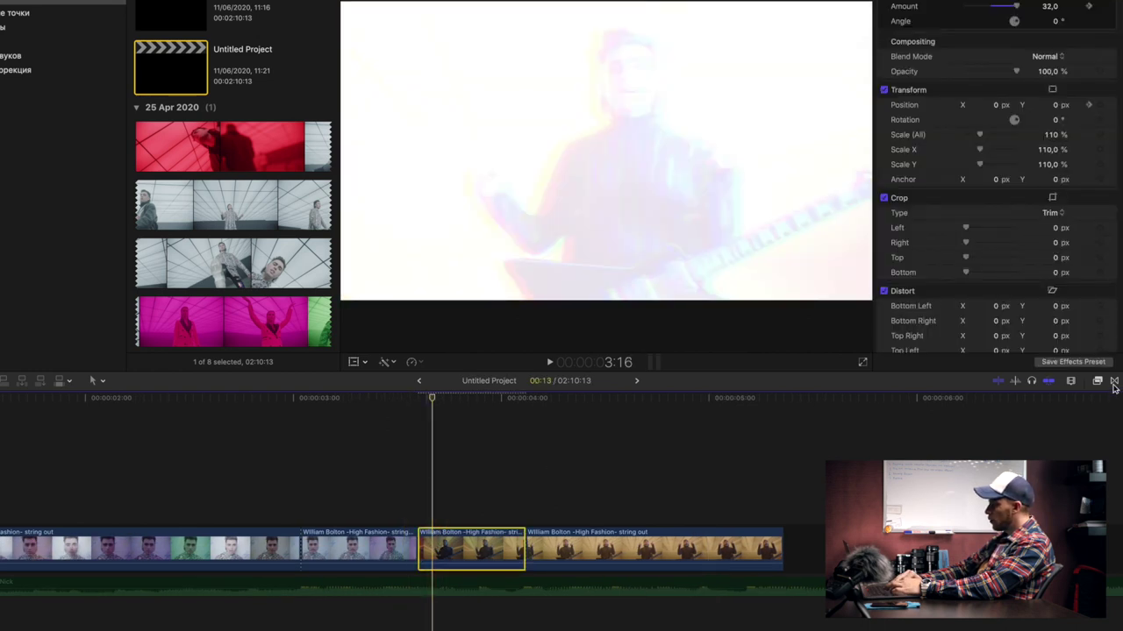
Place a Cross Dissolve on the shirt-to-guitar cut and shorten it to a brief blend
click(1113, 384)
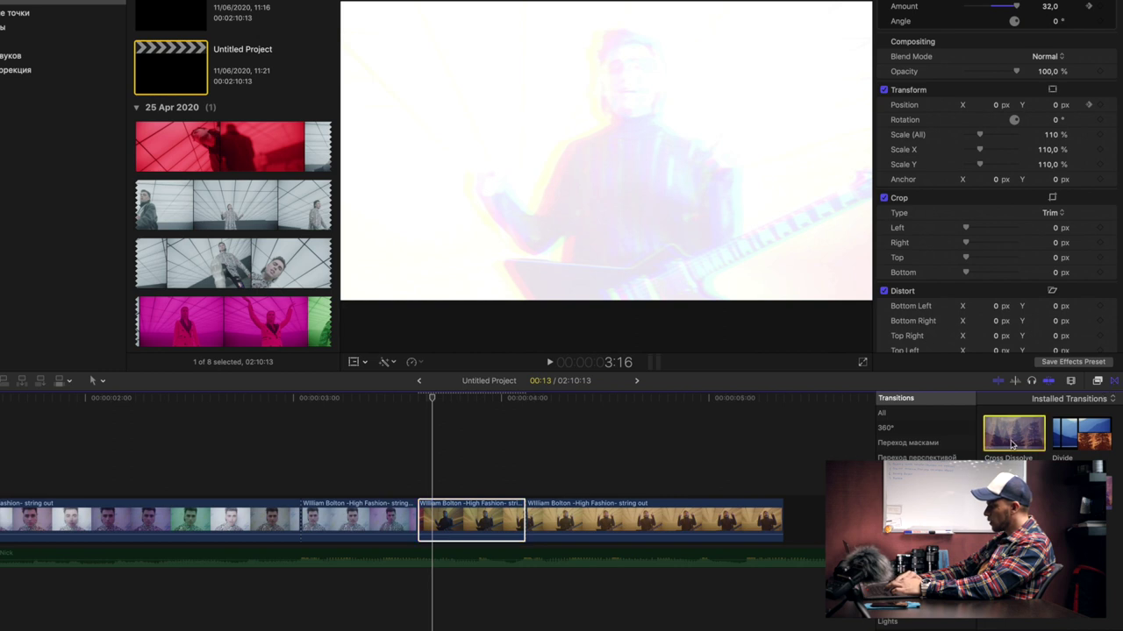
drag(1024, 444, 409, 519)
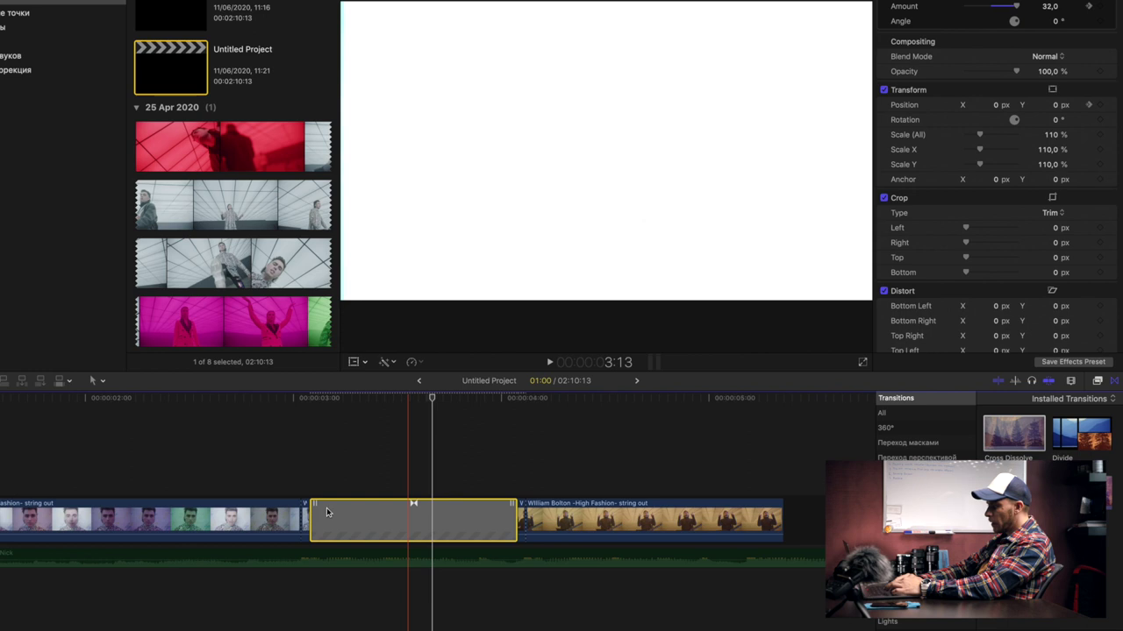
drag(326, 513, 427, 515)
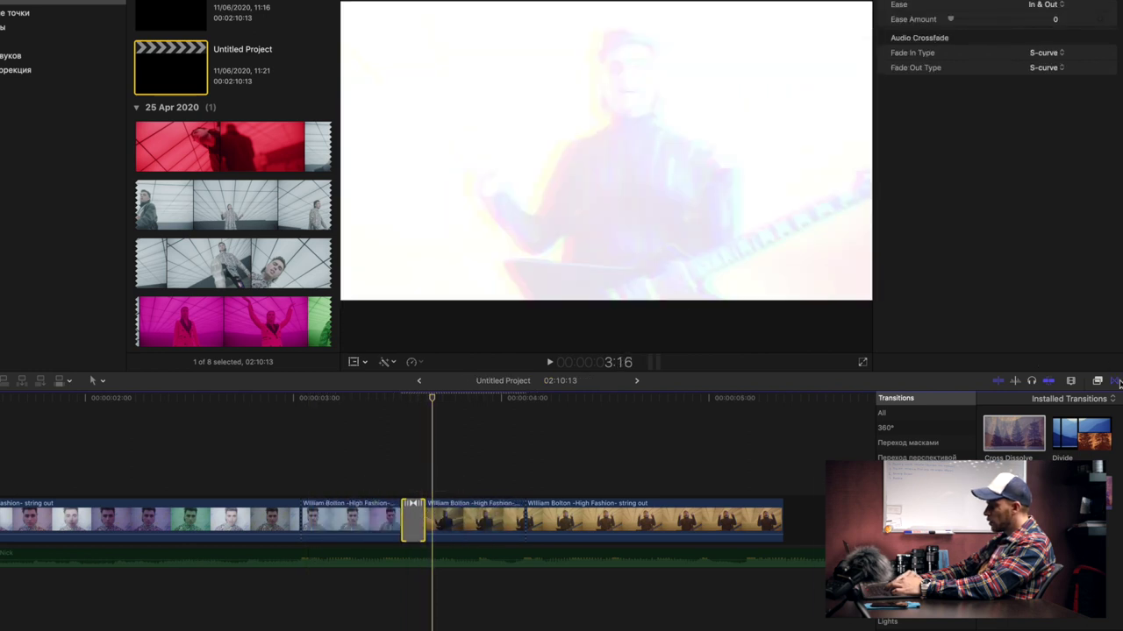